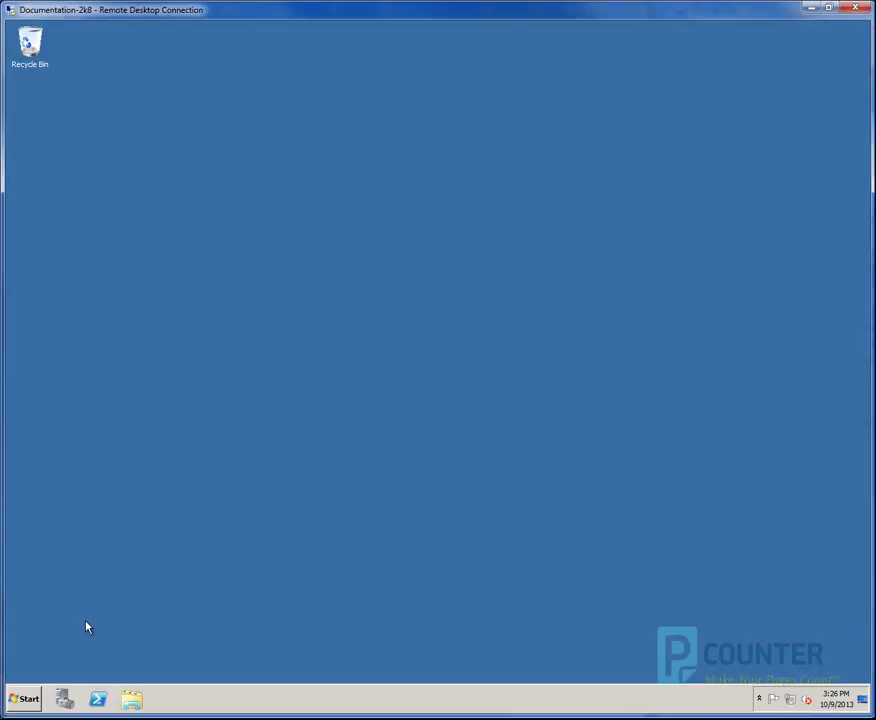
Launch Server Manager from Administrative Tools and start the Add Roles Wizard from Roles.
left_click(26, 700)
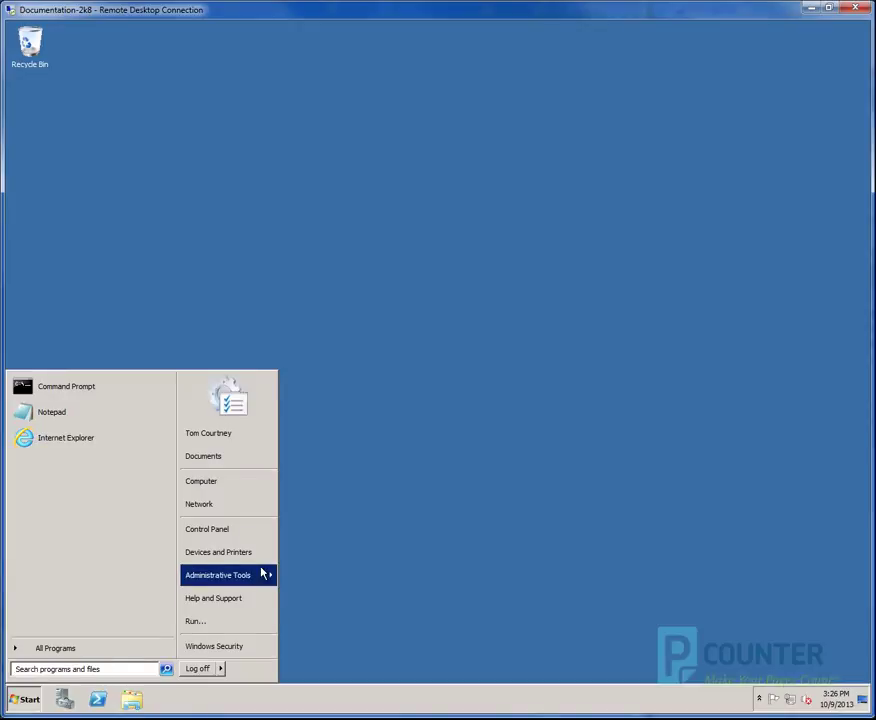
mouse_move(268, 574)
left_click(320, 457)
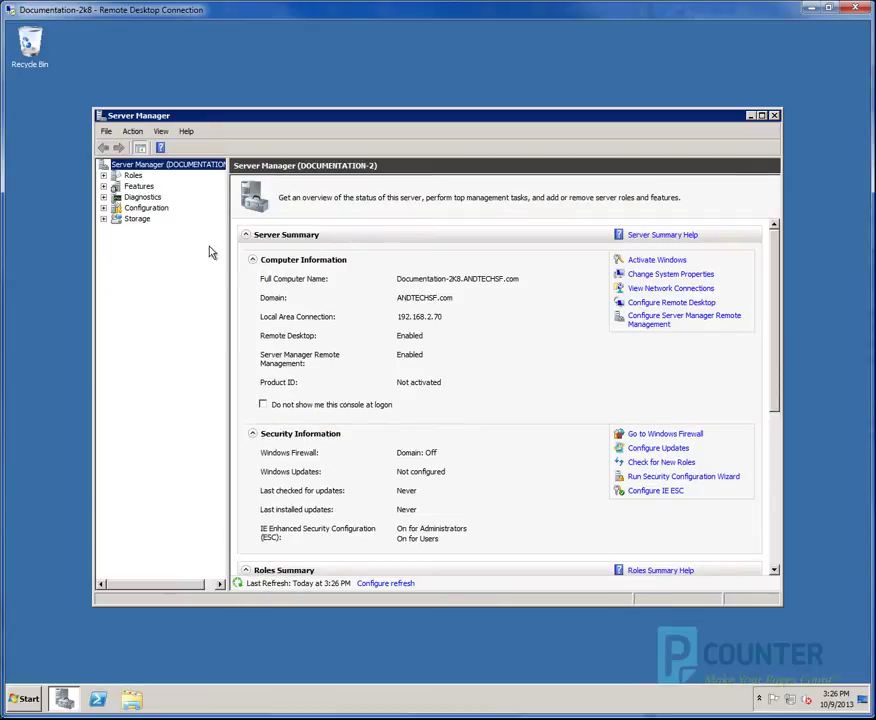
left_click(134, 176)
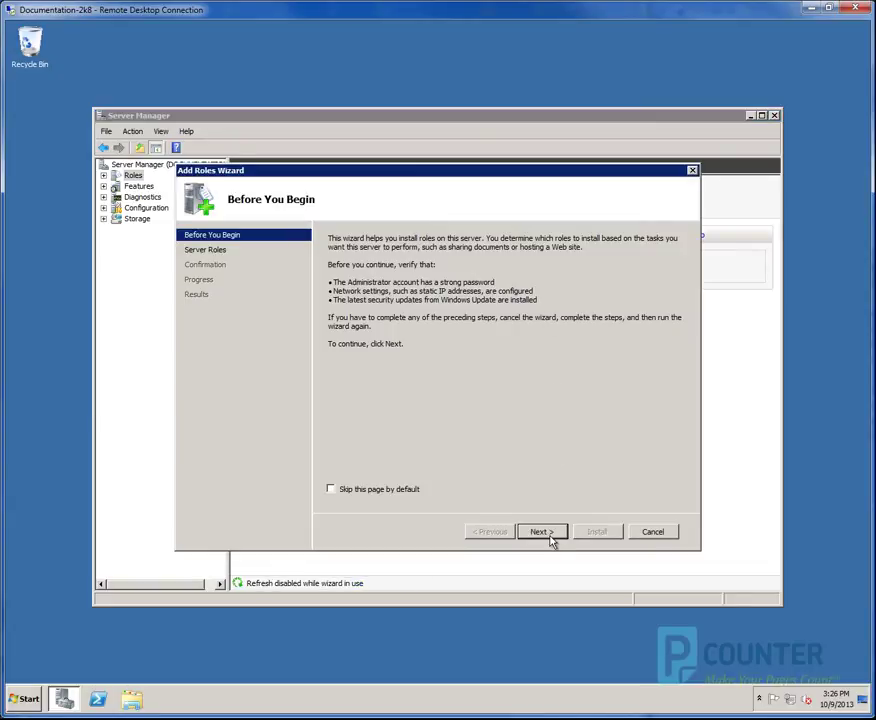
Select Print and Document Services with the Print Server role service and install it.
left_click(548, 537)
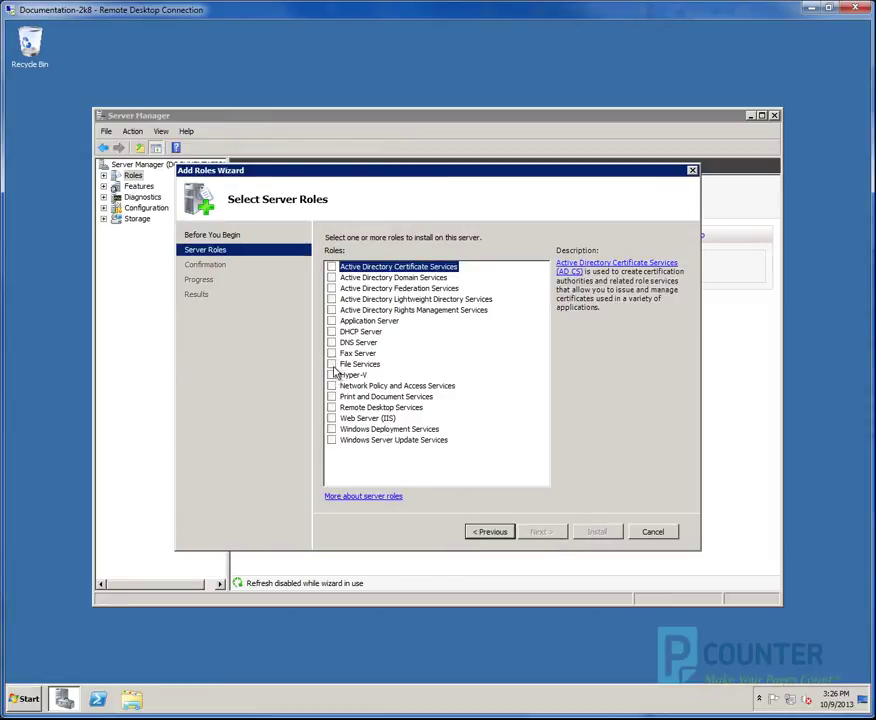
left_click(332, 397)
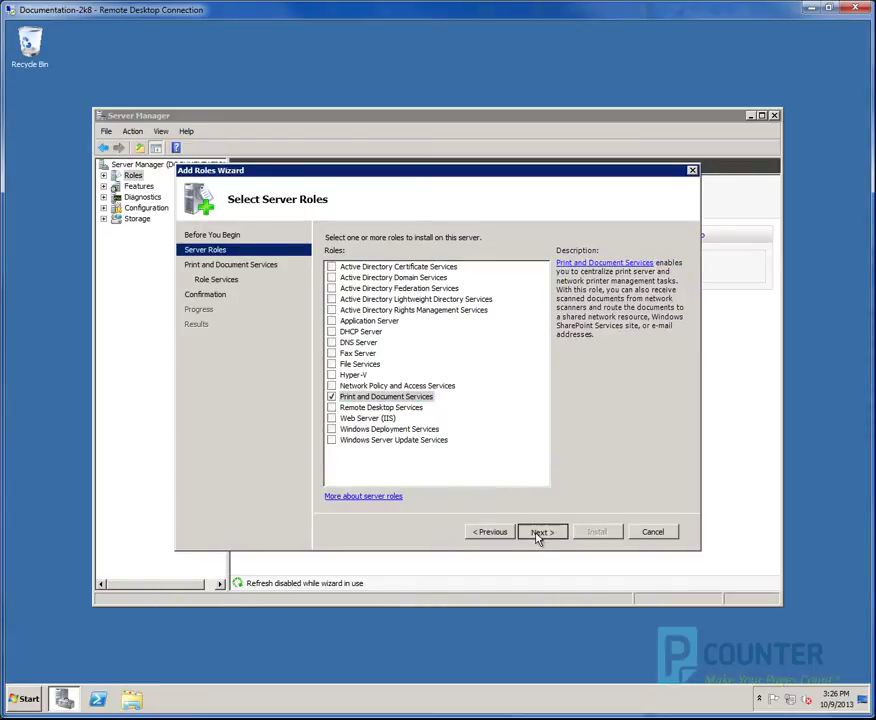
left_click(538, 532)
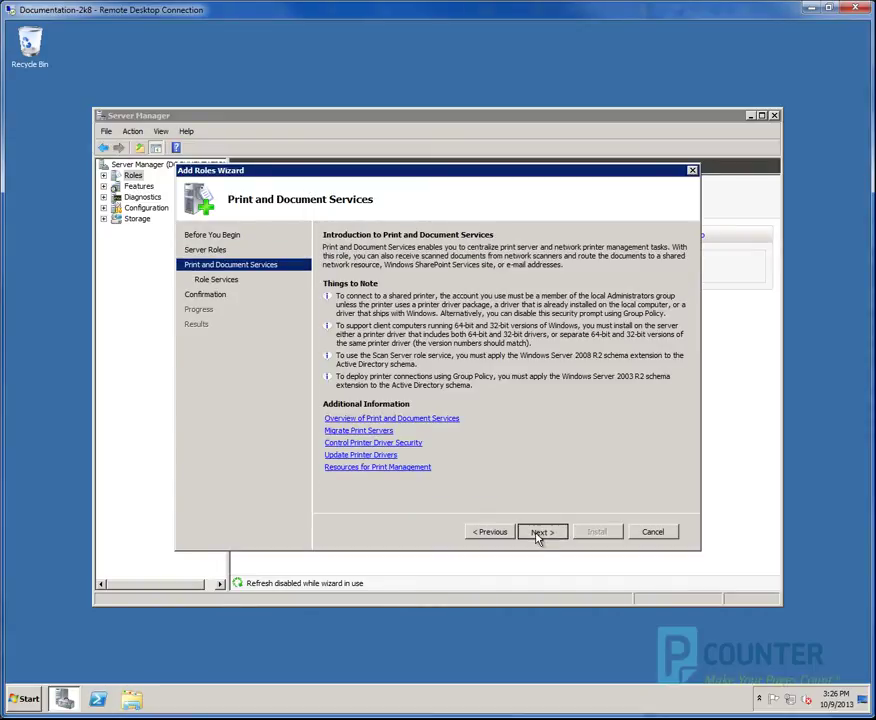
left_click(540, 532)
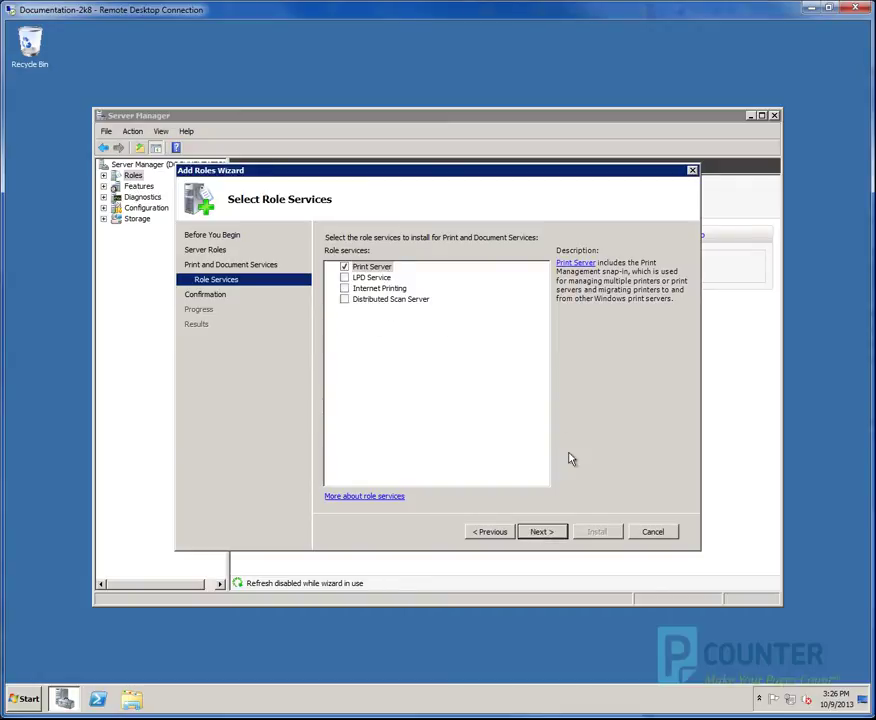
left_click(541, 532)
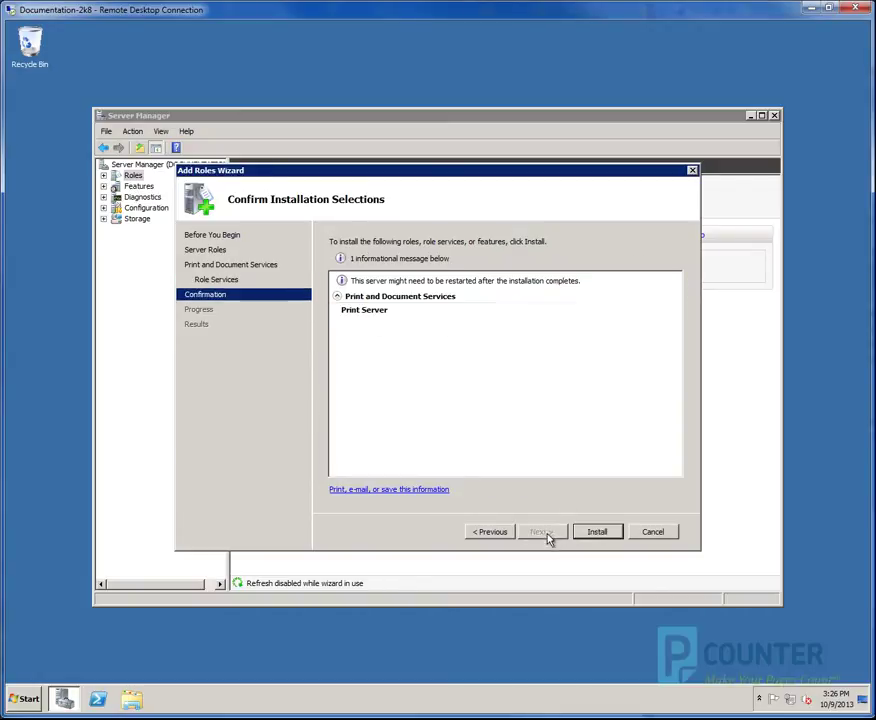
left_click(605, 536)
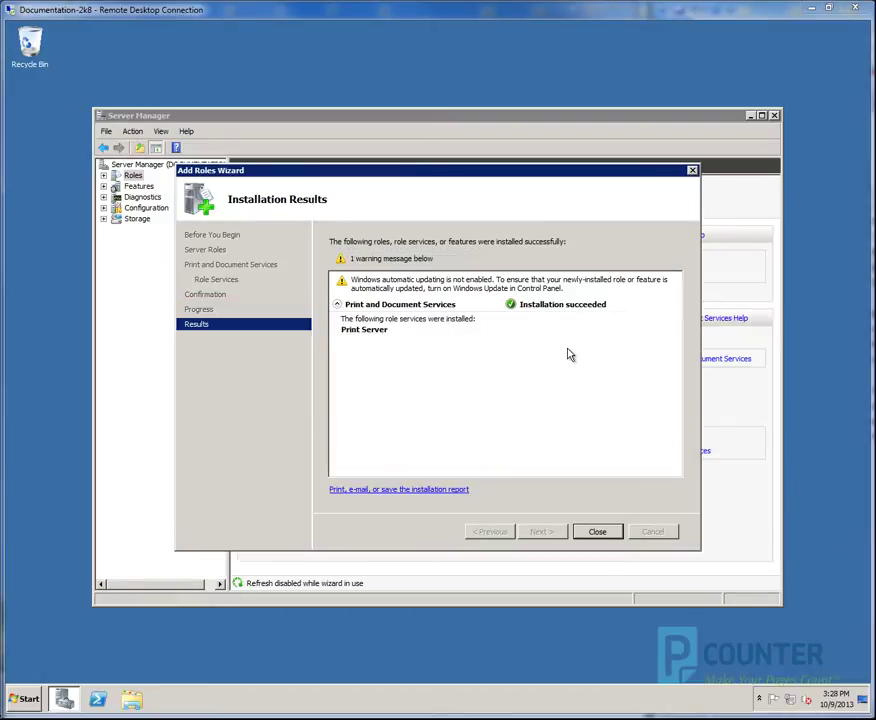
Close the finished role wizard and launch Print Management from Administrative Tools.
left_click(597, 532)
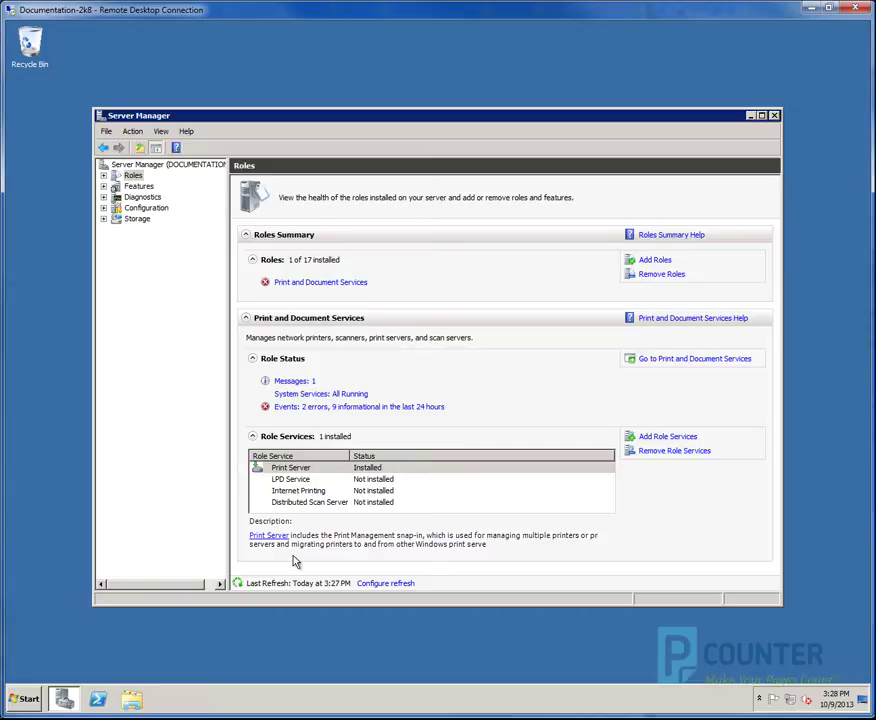
left_click(26, 698)
mouse_move(252, 582)
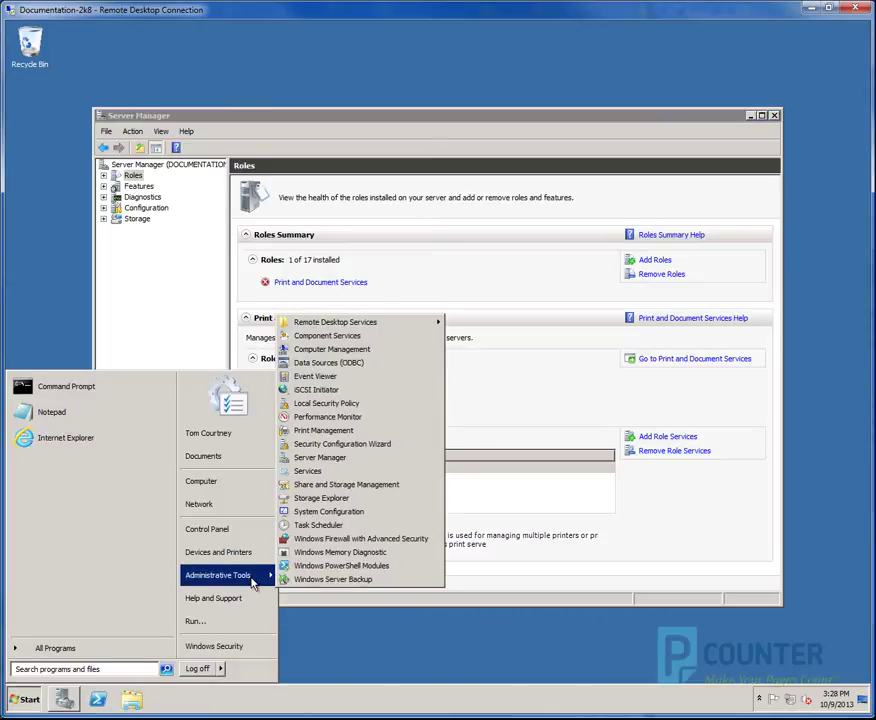
left_click(330, 432)
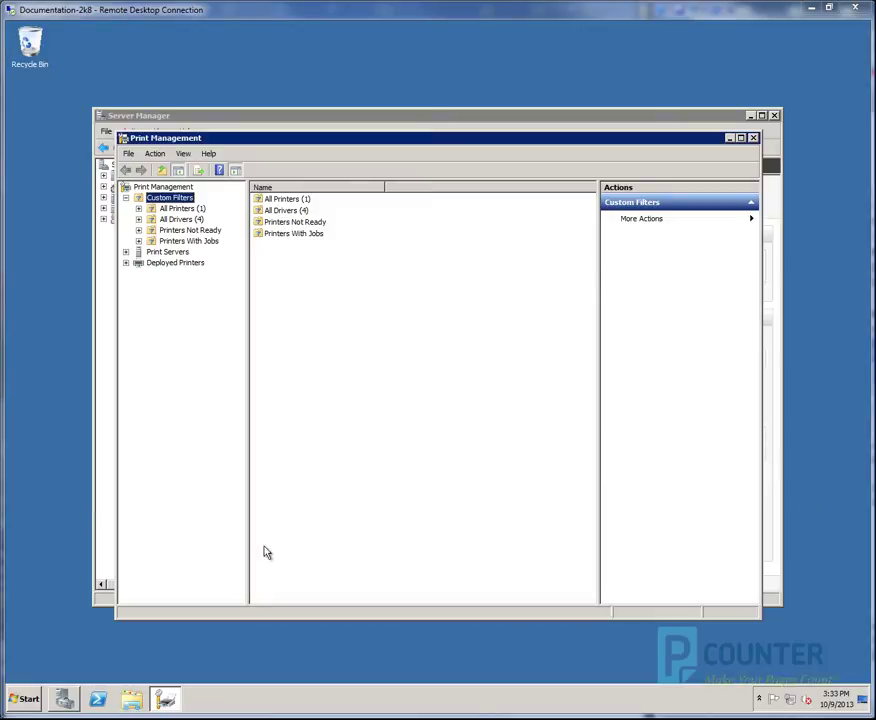
Run 'ping 192.168.2.35' in a new Command Prompt window.
key("super")
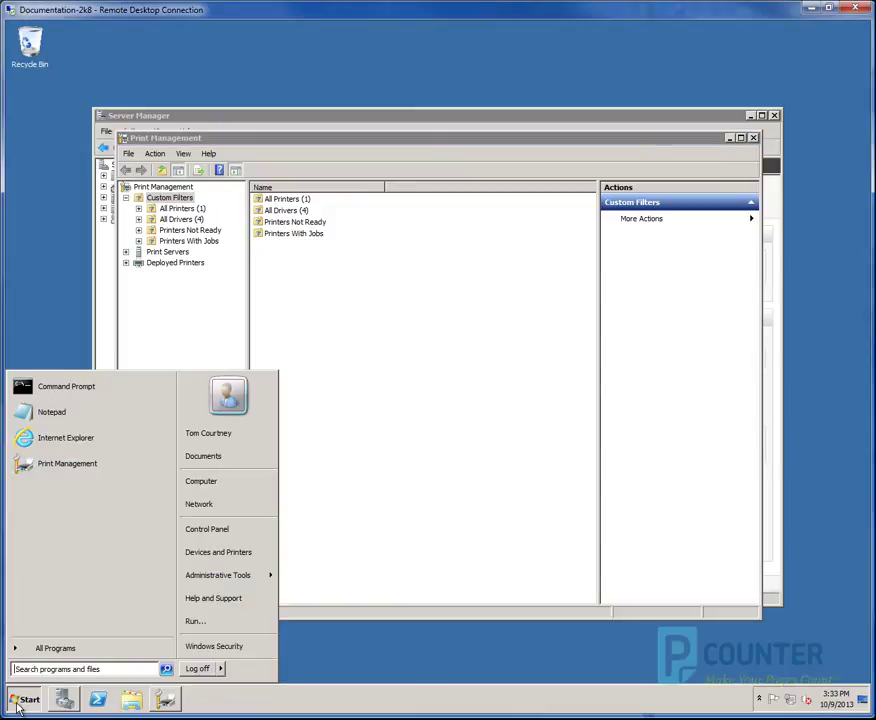
left_click(66, 386)
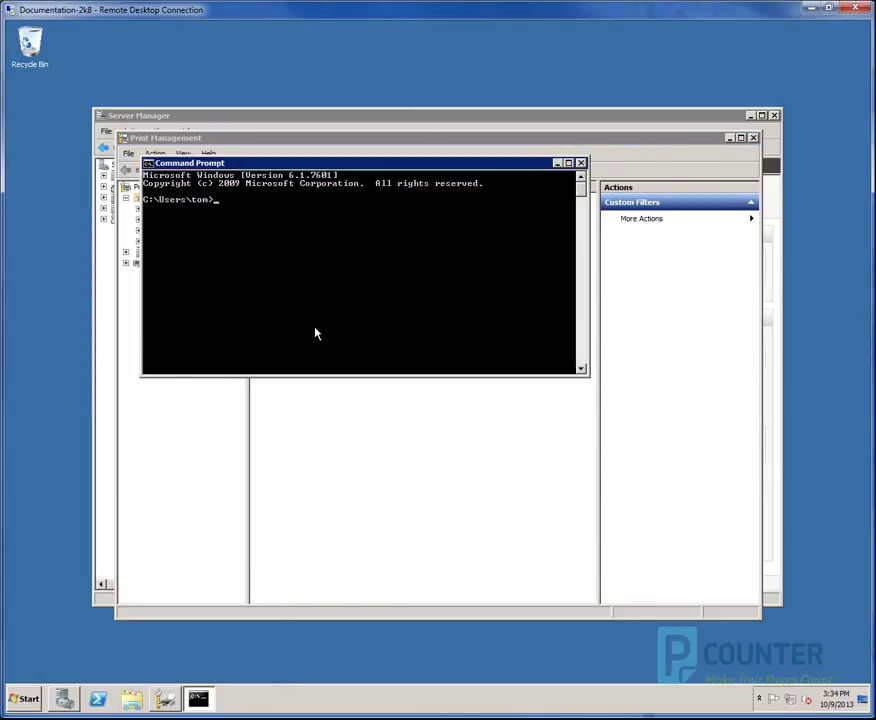
type("ping")
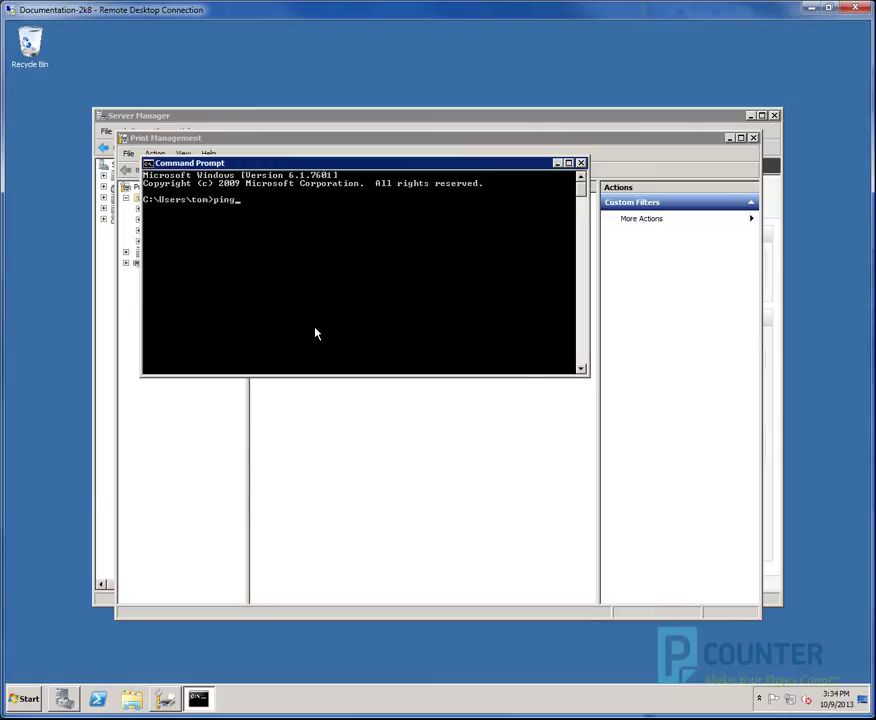
type(" 192.168.2.35")
key("Return")
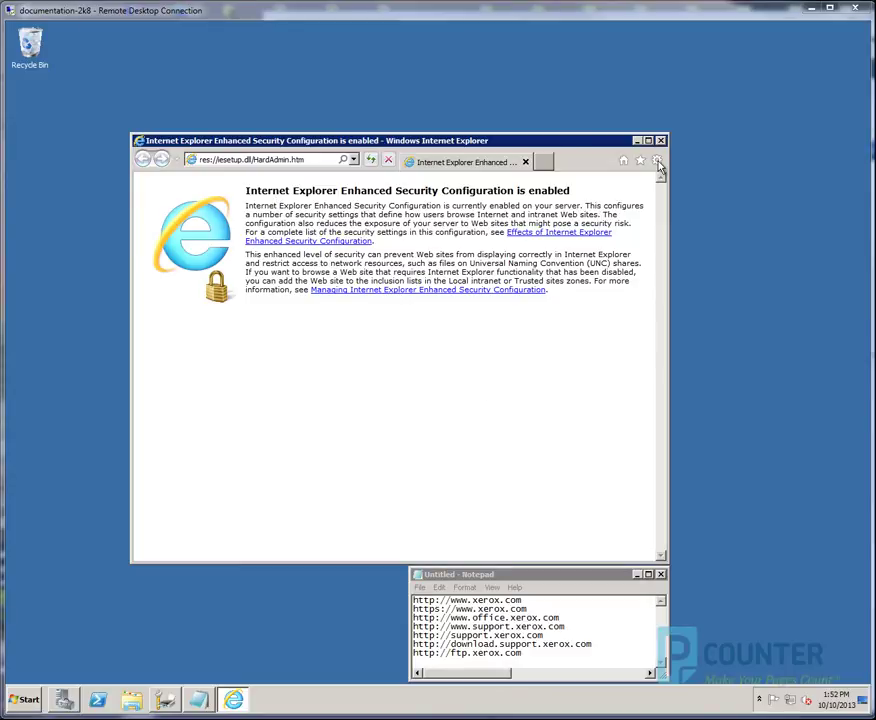
Open the Trusted sites list under Internet Options > Security.
left_click(657, 162)
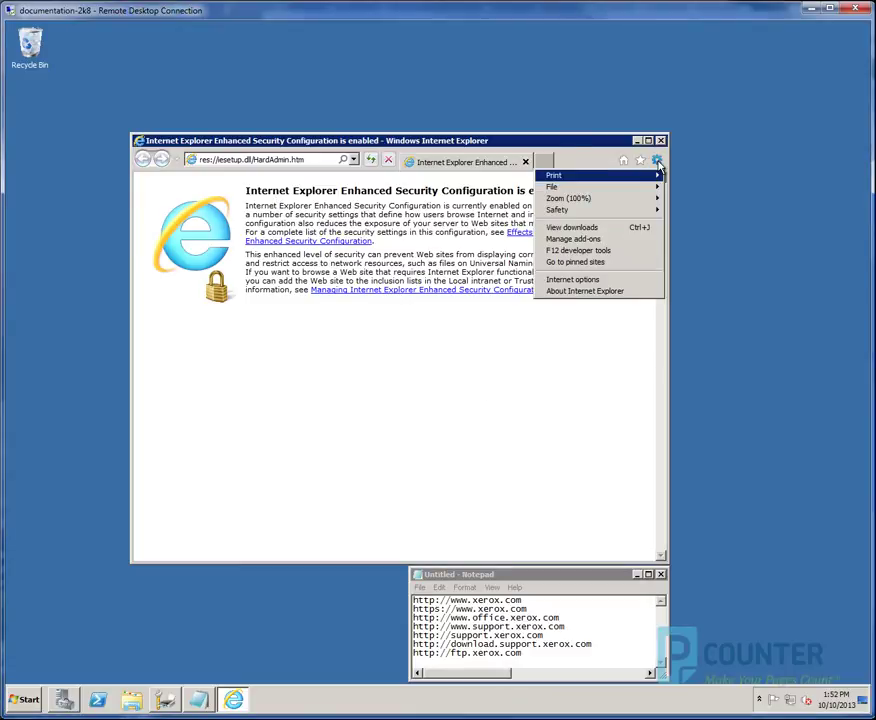
left_click(565, 282)
left_click(203, 171)
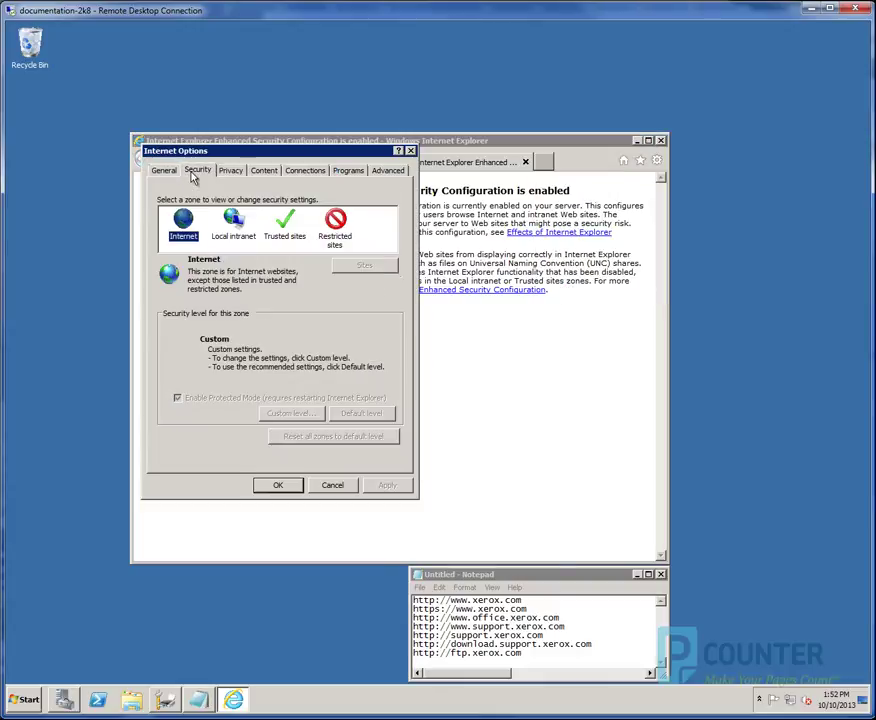
left_click(286, 224)
left_click(385, 267)
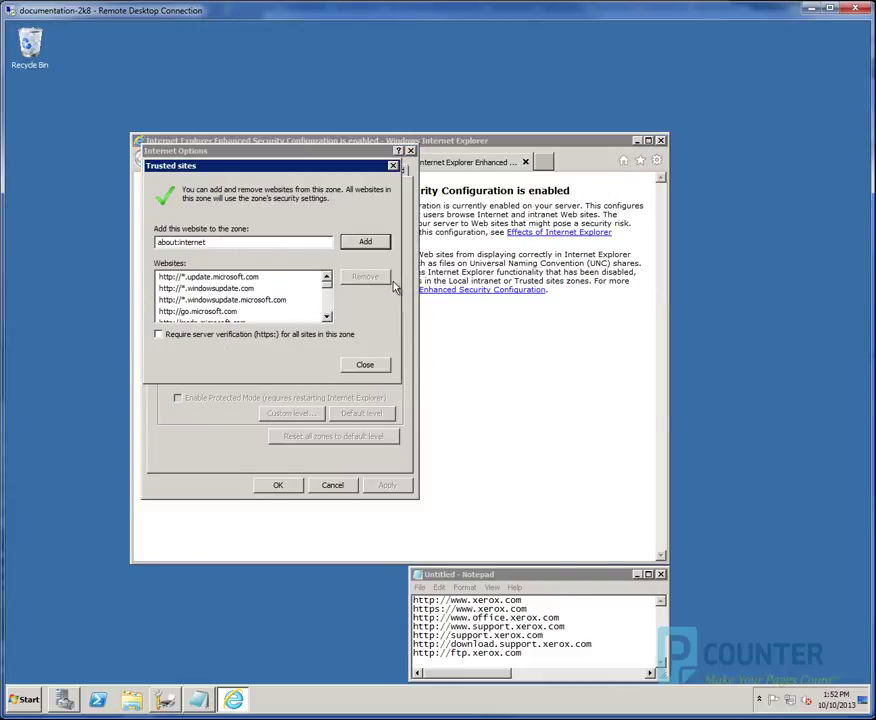
left_click(522, 600)
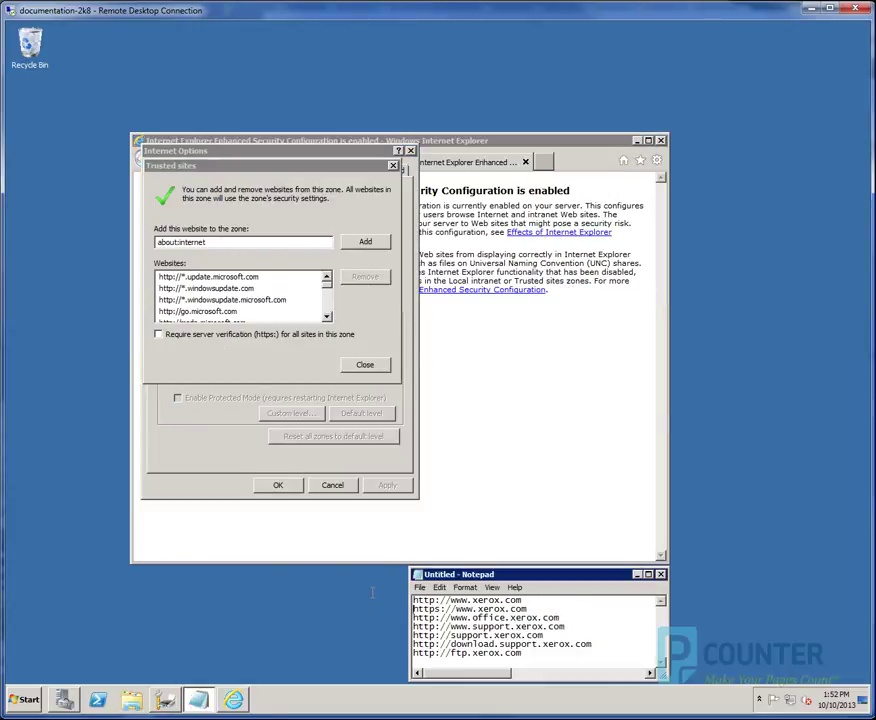
key("shift+Home")
key("ctrl+c")
left_click(240, 245)
key("ctrl+a")
key("ctrl+v")
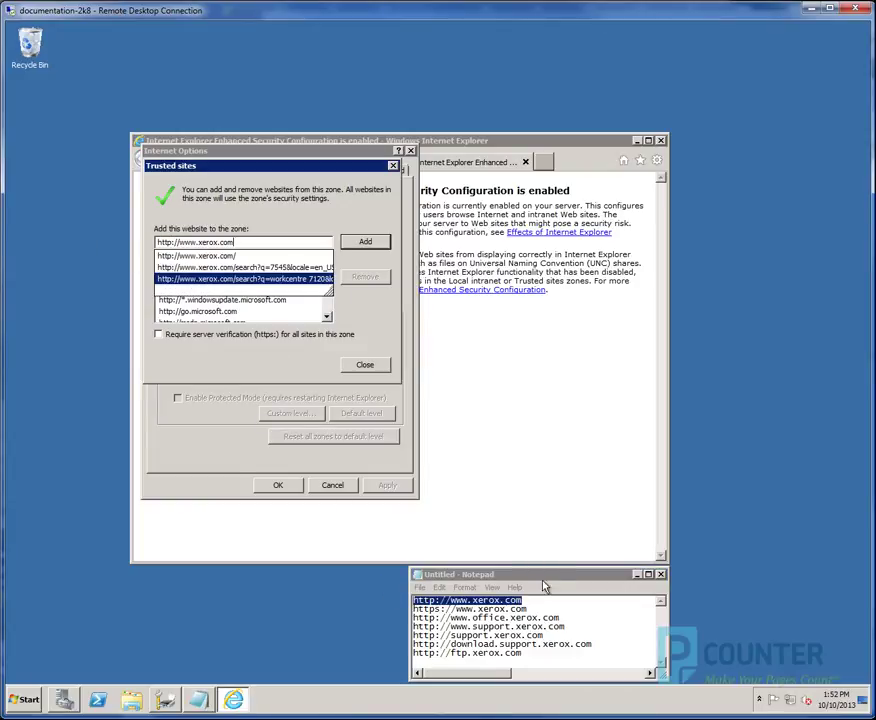
key("Escape")
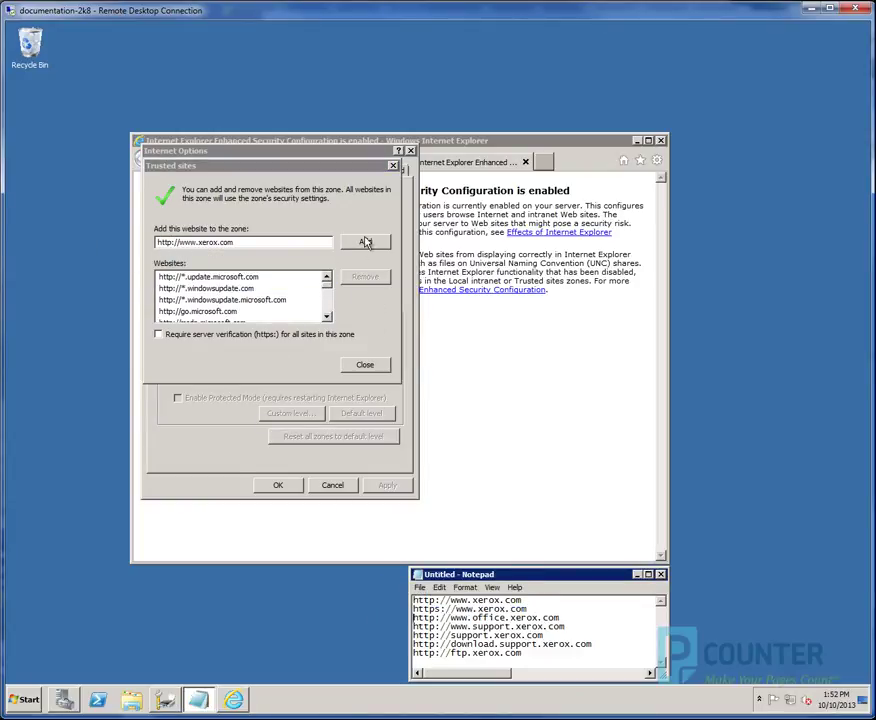
left_click(366, 244)
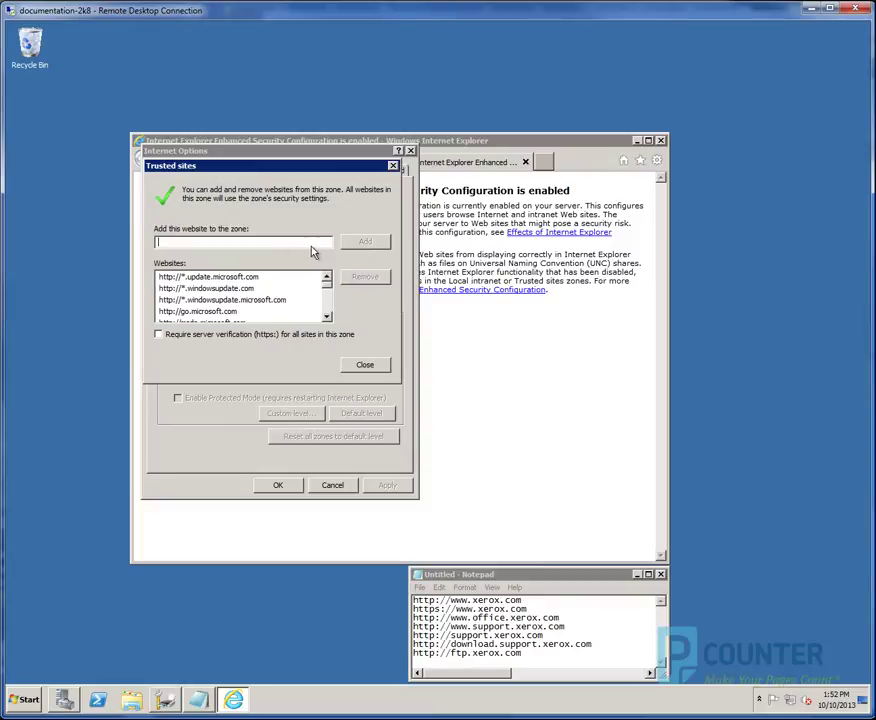
Add the next Xerox addresses from the notes, including support.xerox.com, to Trusted sites.
left_click(527, 608)
key("shift+Home")
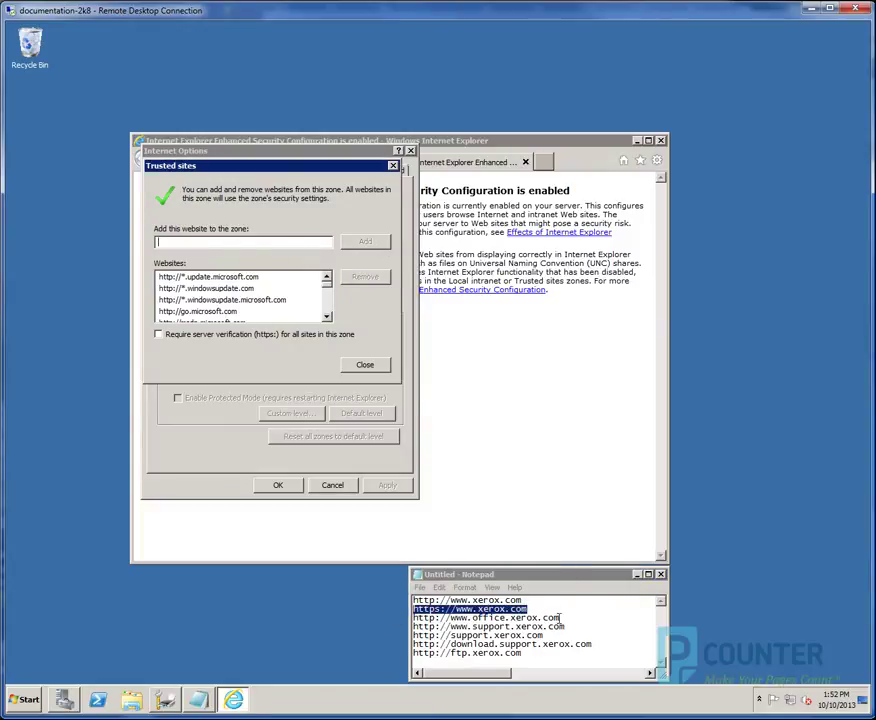
left_click_drag(560, 618, 397, 626)
left_click(300, 242)
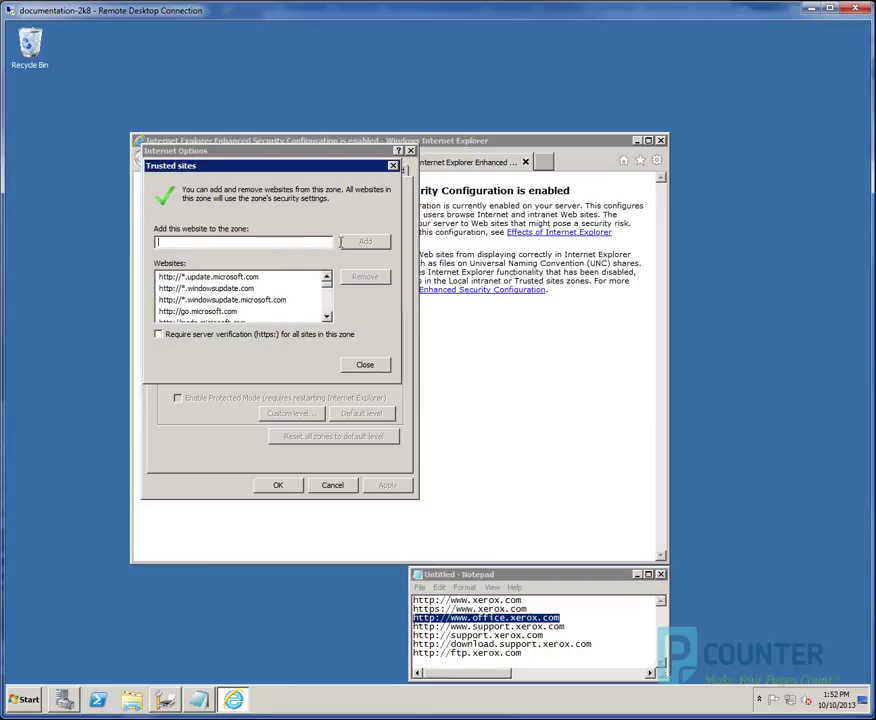
left_click_drag(571, 627, 412, 627)
left_click(227, 242)
key("ctrl+v")
left_click(364, 242)
left_click(553, 636)
left_click_drag(553, 636, 413, 636)
key("ctrl+c")
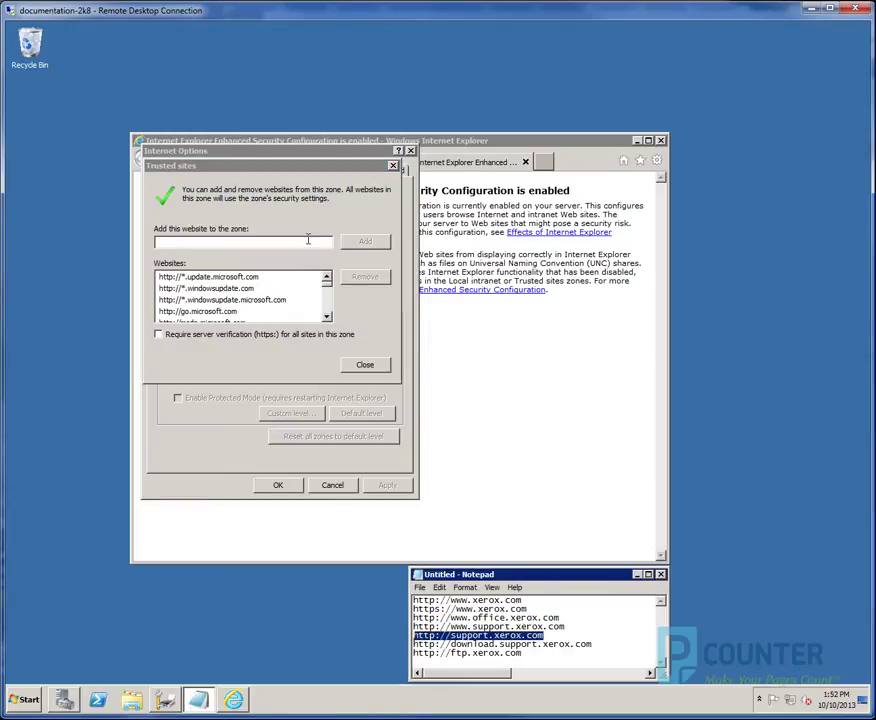
left_click(307, 241)
key("ctrl+v")
left_click(364, 242)
Add download.support.xerox.com and ftp.xerox.com to Trusted sites, then close the list.
left_click(591, 644)
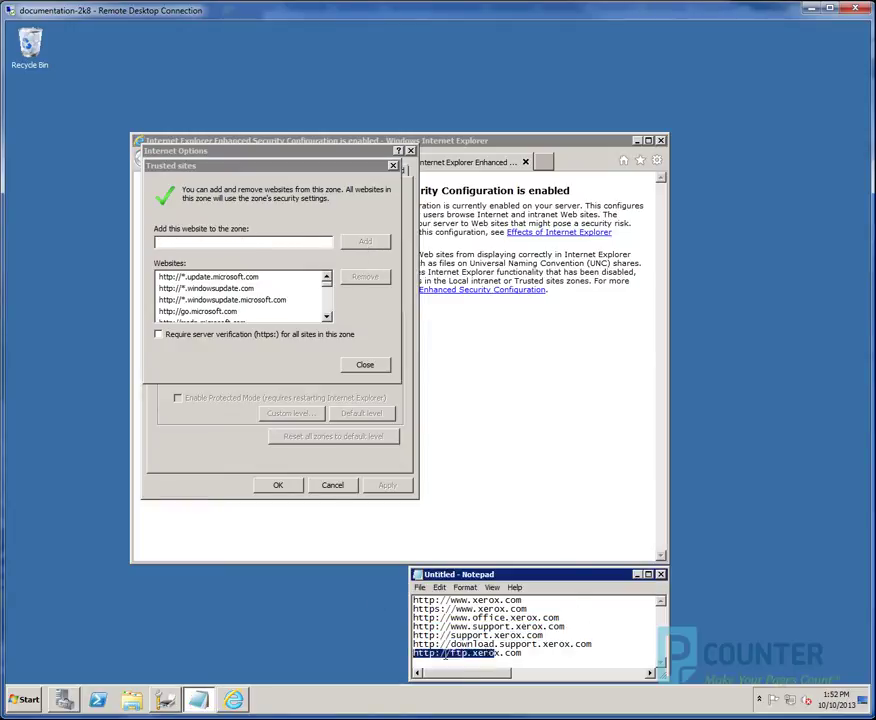
left_click_drag(591, 644, 416, 645)
key("ctrl+c")
left_click(276, 242)
key("ctrl+v")
left_click(364, 242)
left_click_drag(528, 653, 414, 653)
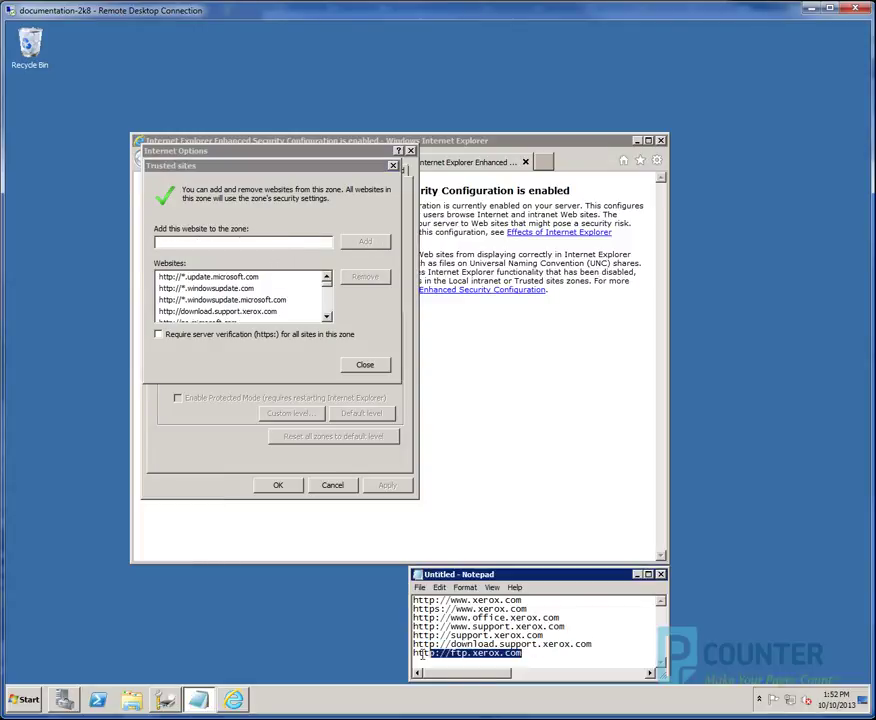
key("ctrl+c")
left_click(232, 242)
key("ctrl+v")
left_click(366, 242)
left_click(366, 365)
Close Internet Options and load the Xerox Support and Drivers page.
left_click(278, 485)
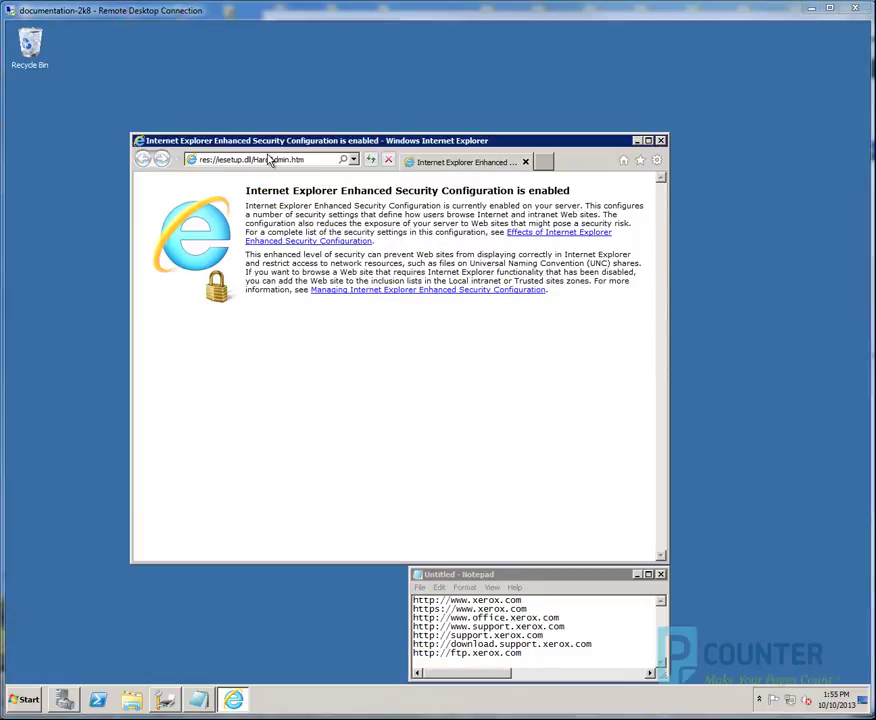
left_click(276, 160)
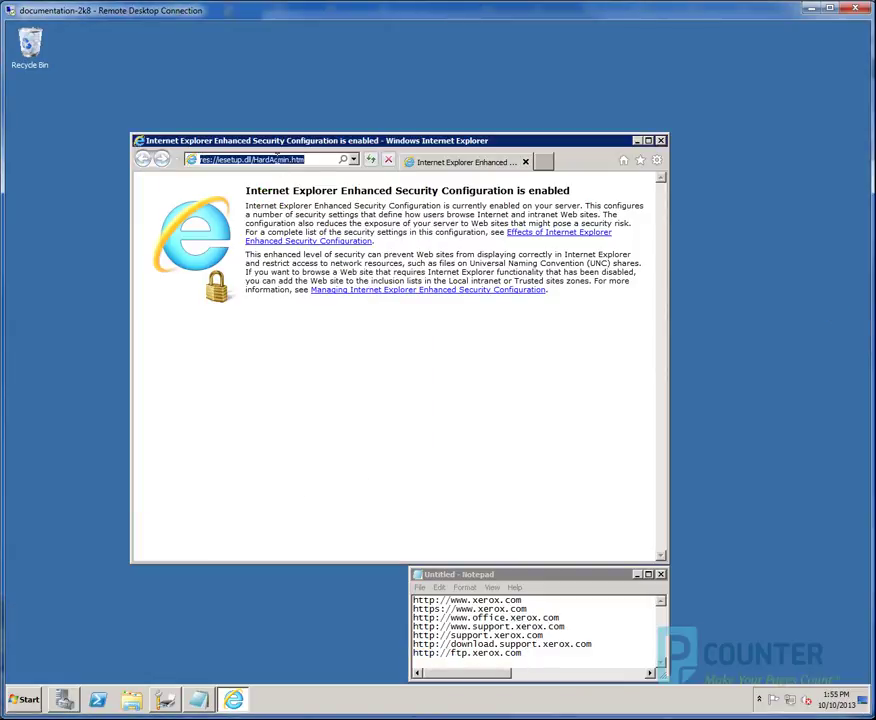
key("ctrl+v")
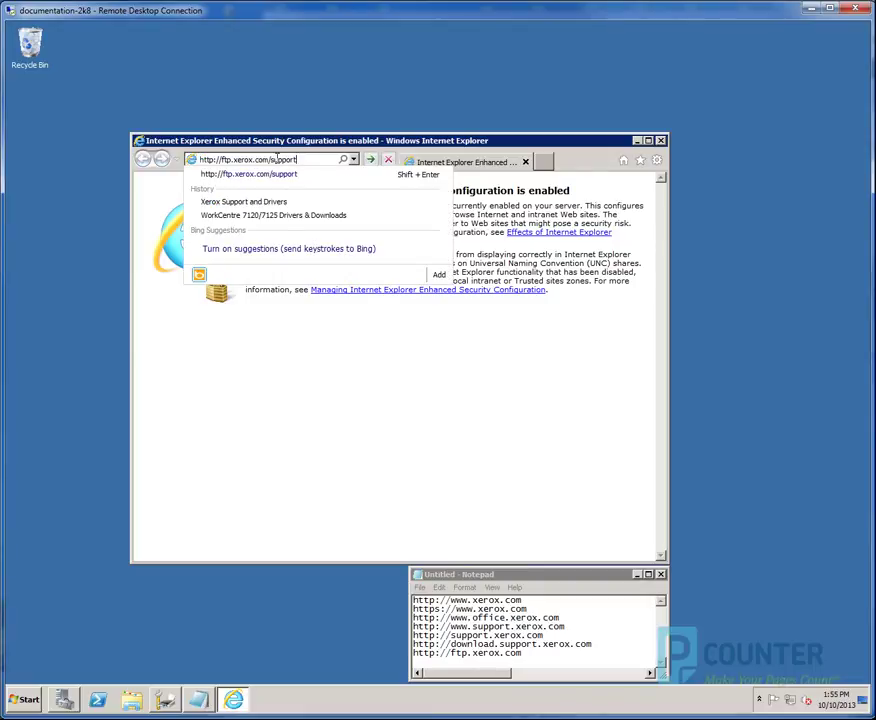
key("Return")
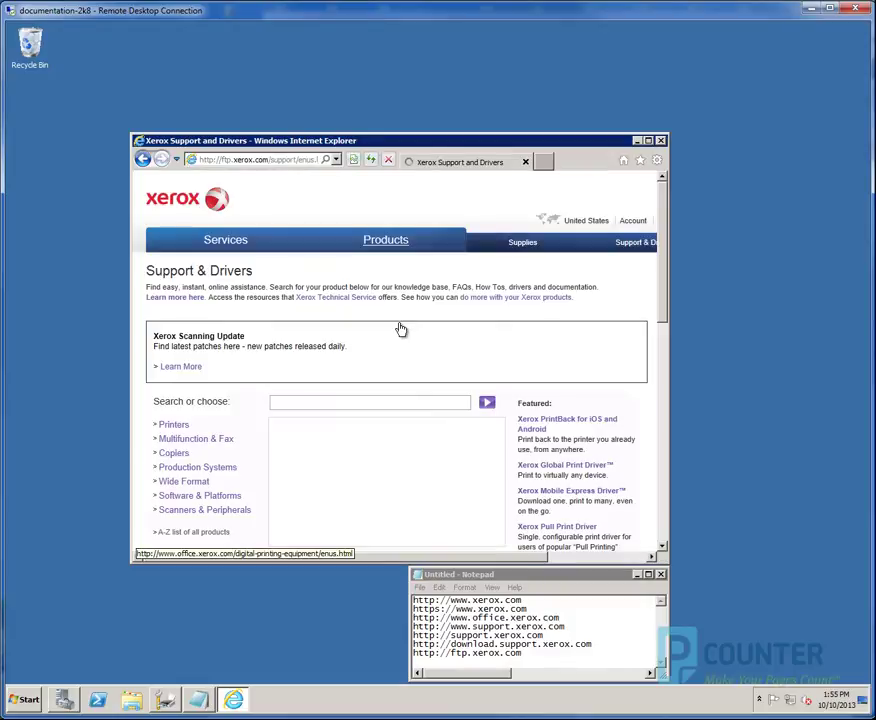
left_click(536, 264)
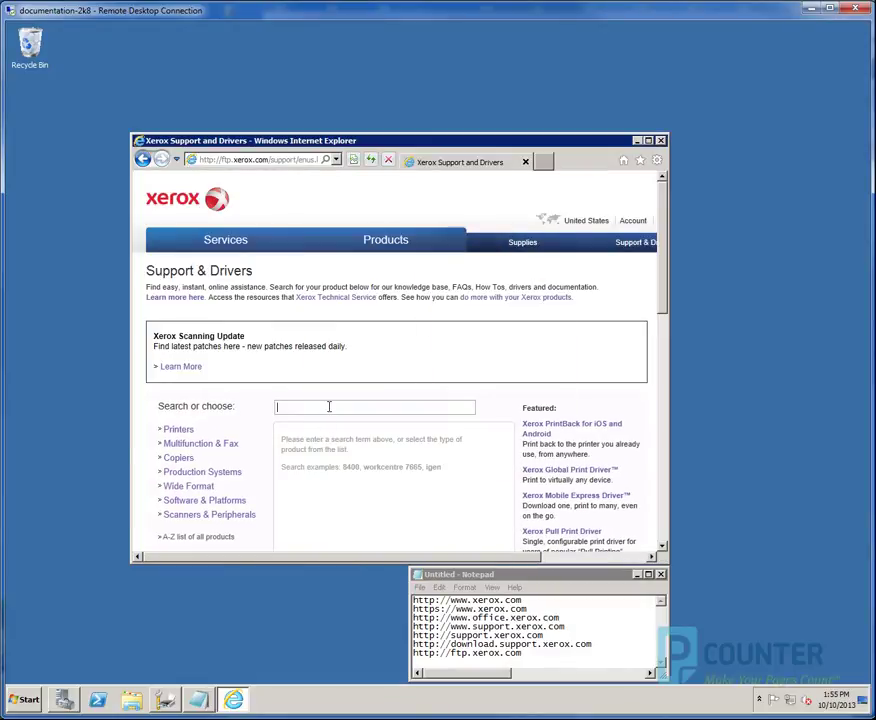
Search for the WorkCentre 7120/7125 and open its drivers and downloads page.
type("20")
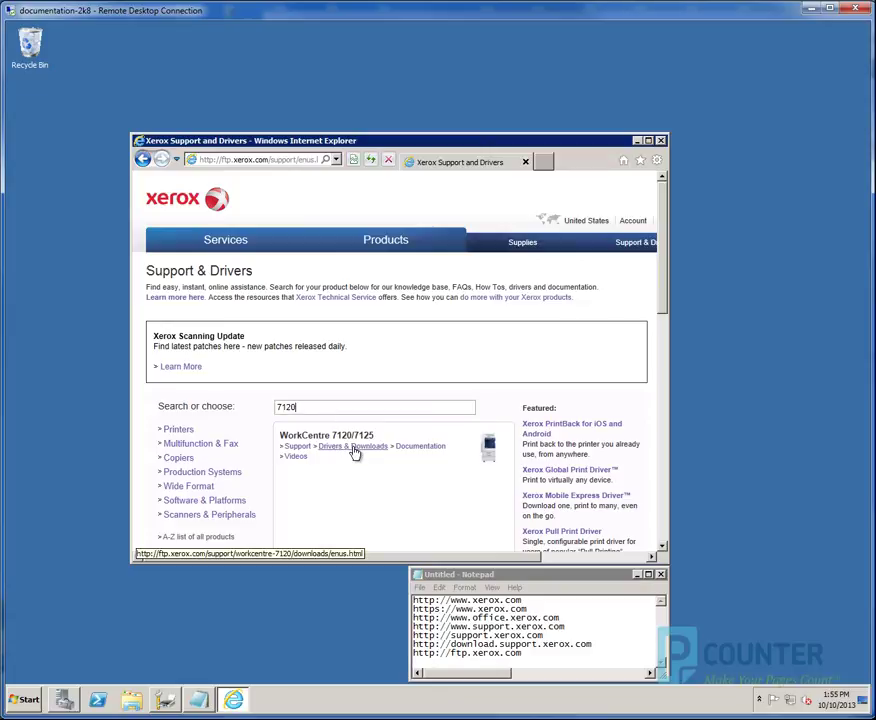
left_click(354, 450)
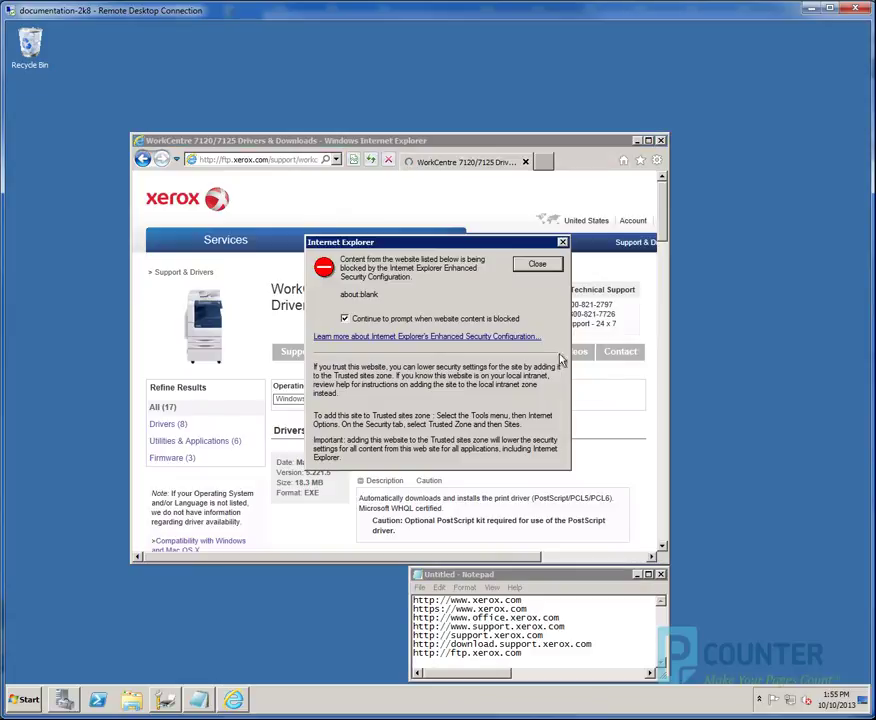
left_click(539, 261)
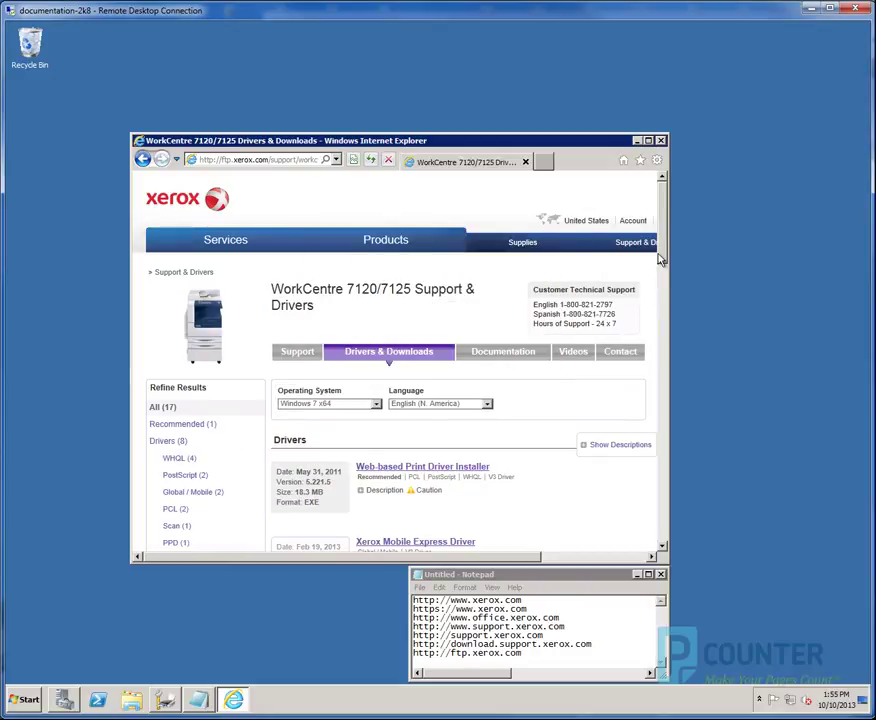
scroll(416, 313, "down", 1)
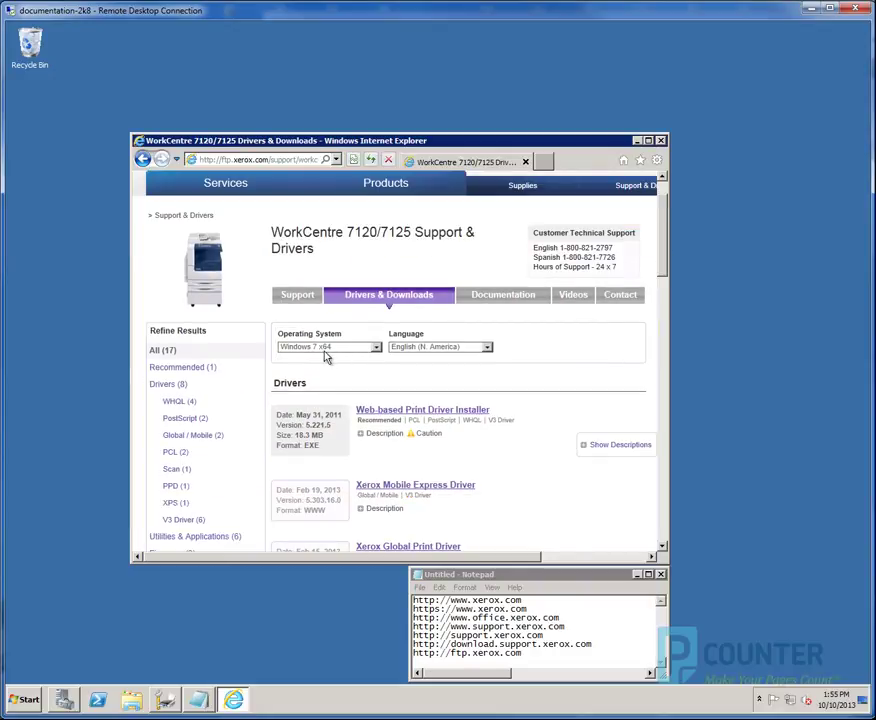
scroll(345, 370, "down", 3)
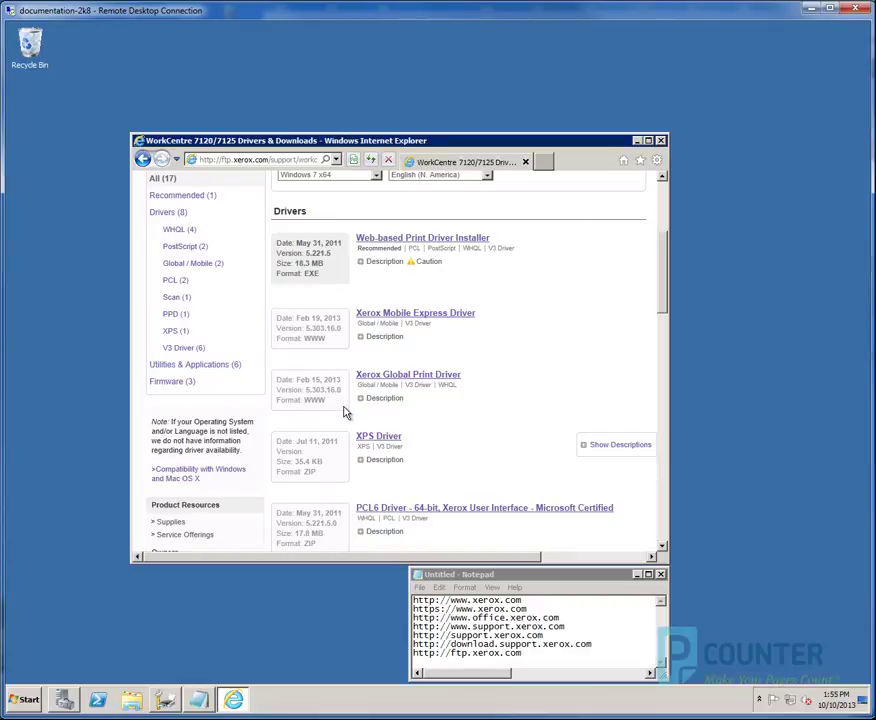
scroll(348, 410, "down", 1)
Download the 64-bit PCL6 driver zip, accepting the license and saving it.
left_click(455, 457)
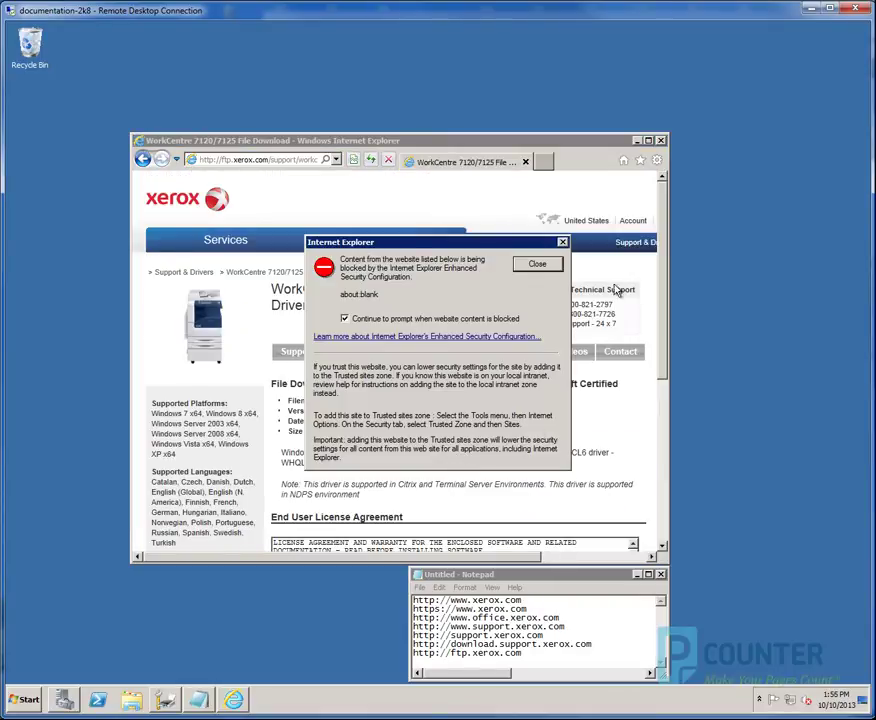
left_click(546, 266)
scroll(643, 293, "down", 3)
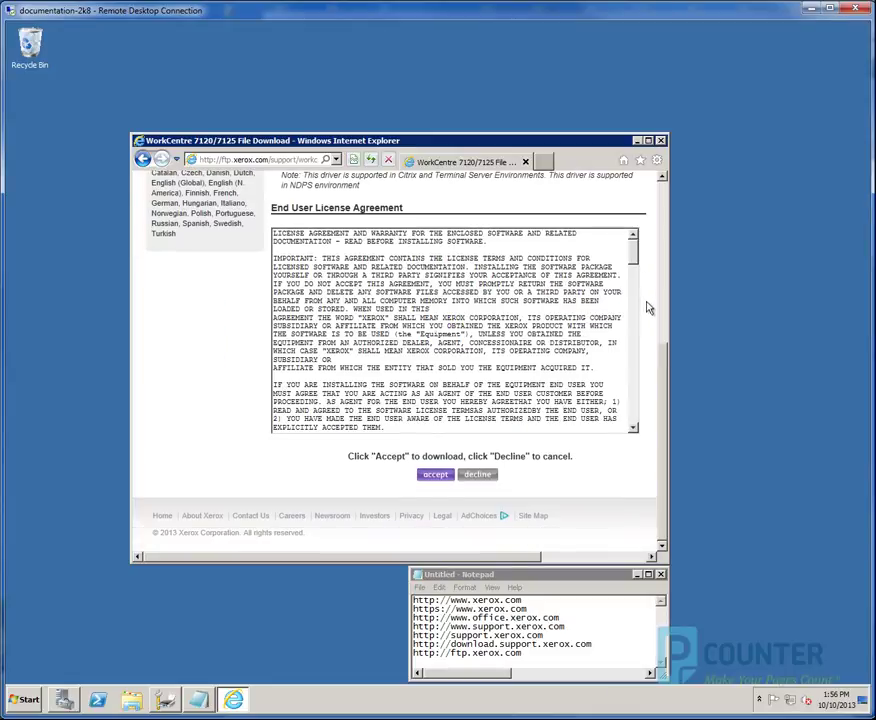
left_click(435, 476)
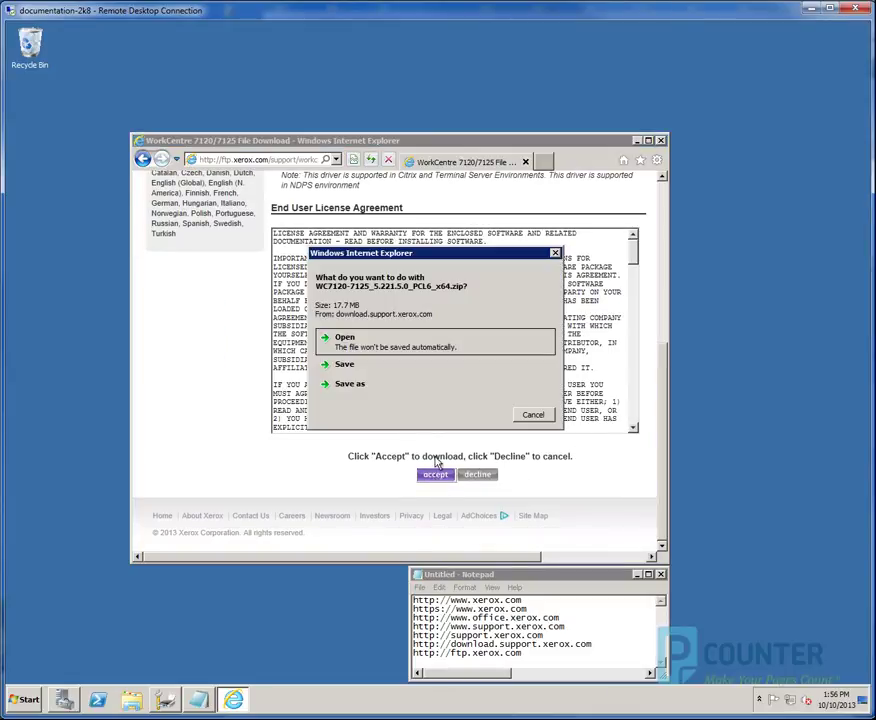
left_click(343, 367)
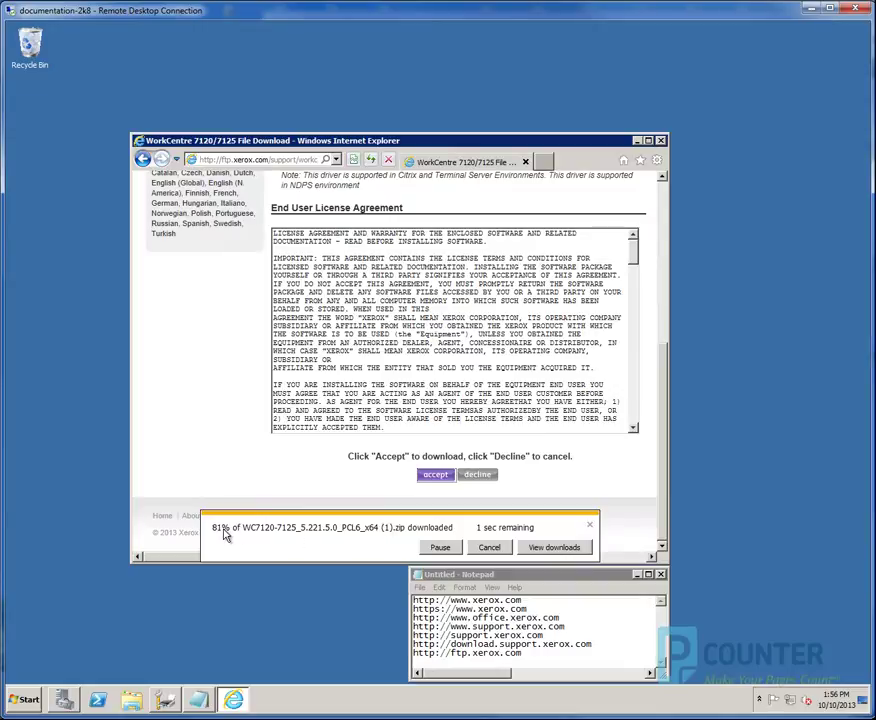
Open the downloaded zip and copy all 39 driver files.
left_click(412, 548)
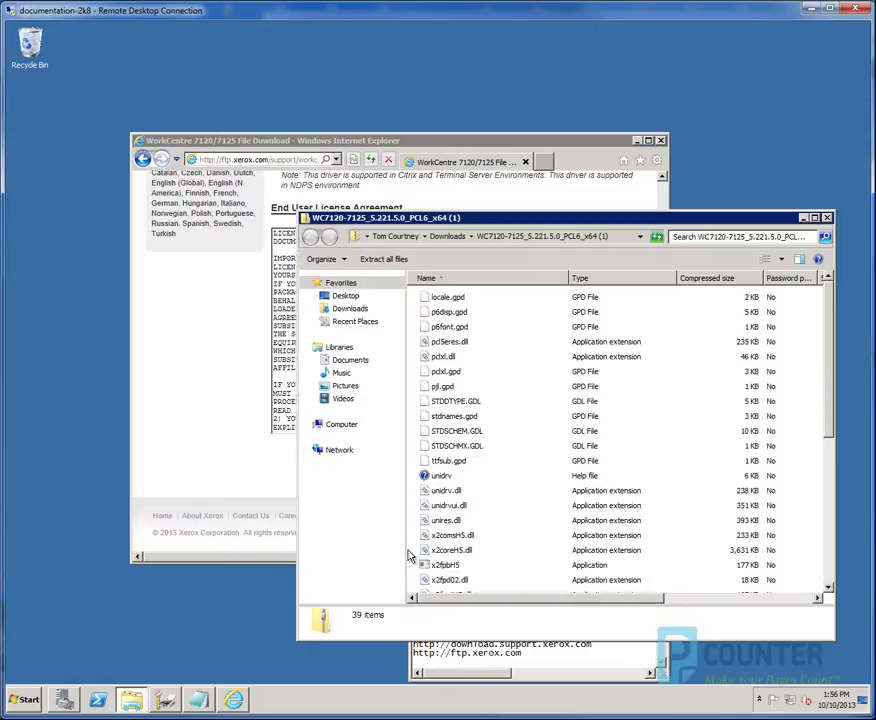
left_click(456, 313)
key("ctrl+a")
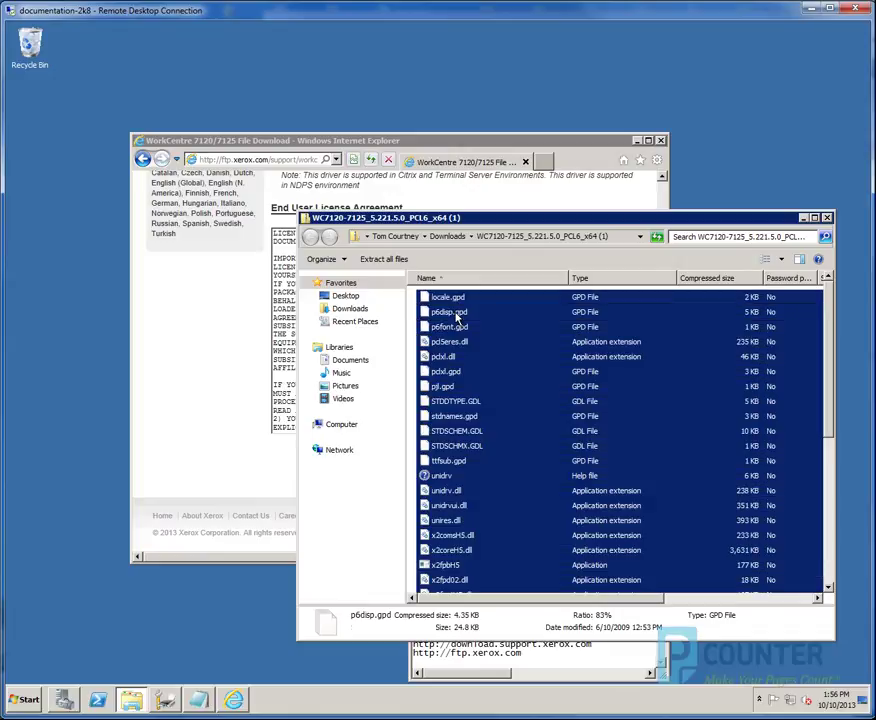
right_click(456, 316)
left_click(487, 356)
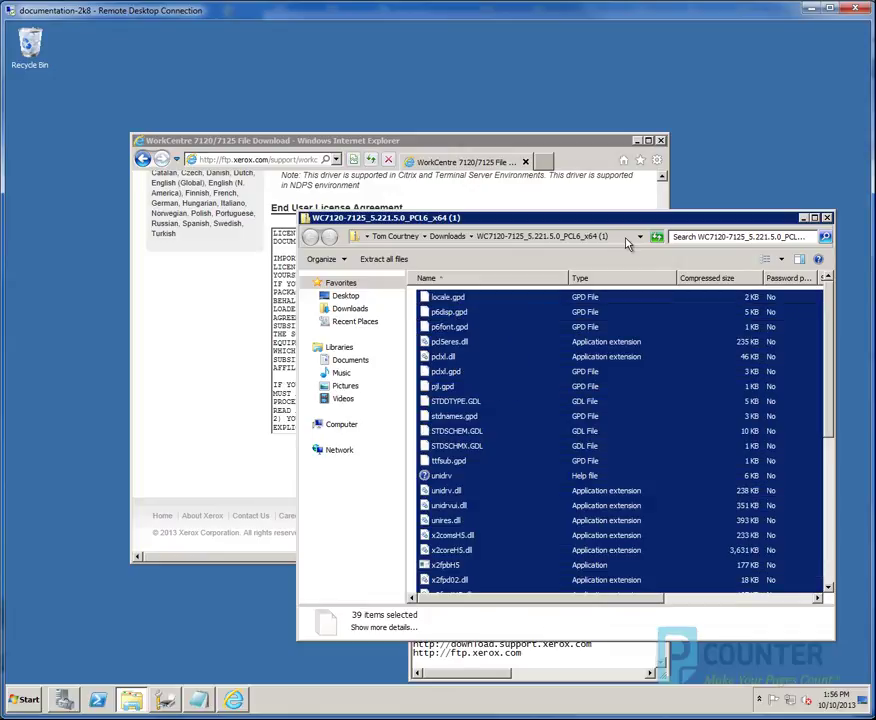
Create a 'Xerox Drivers' folder on C:\ and open it.
left_click(626, 237)
type("c:\\")
key("Return")
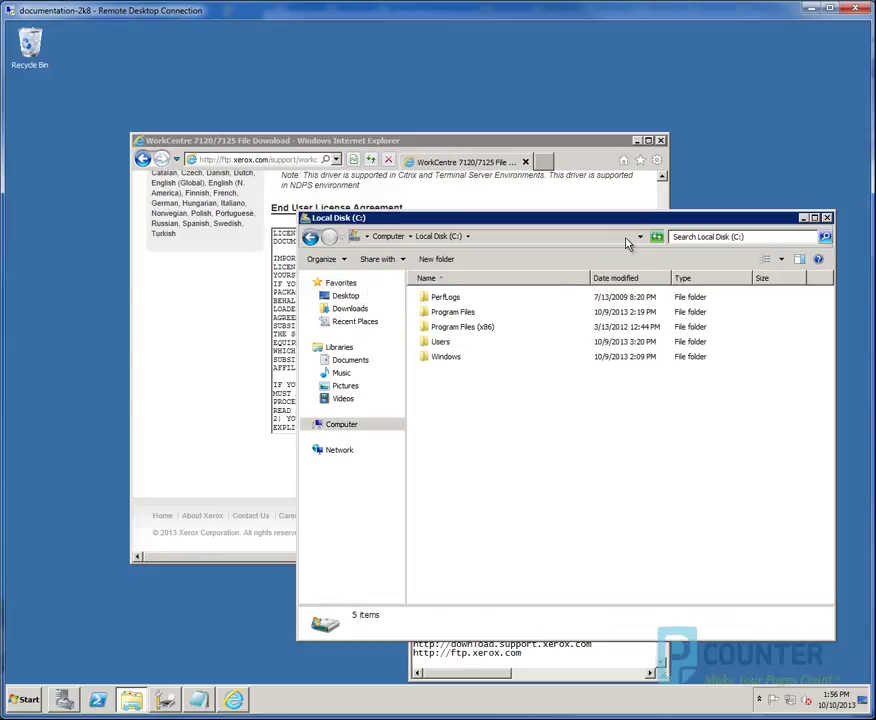
right_click(505, 411)
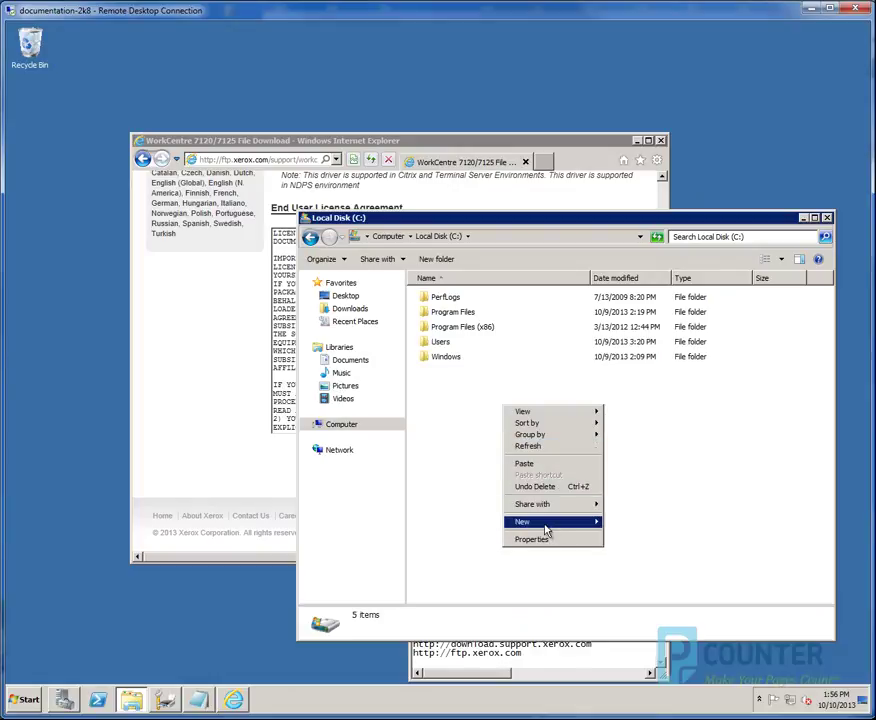
mouse_move(557, 520)
left_click(645, 519)
type("Xerox Drivers")
key("Return")
key("Return")
Create a '7120 PCL6 x64' subfolder and paste the 39 driver files into it.
right_click(572, 408)
mouse_move(612, 536)
left_click(736, 539)
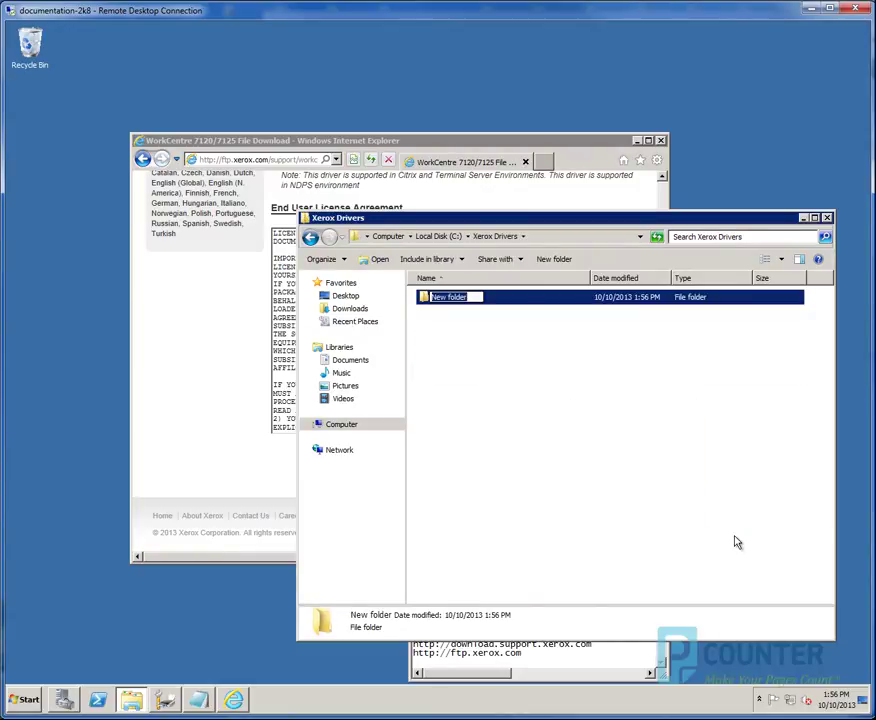
type("7120 PCL6 x64")
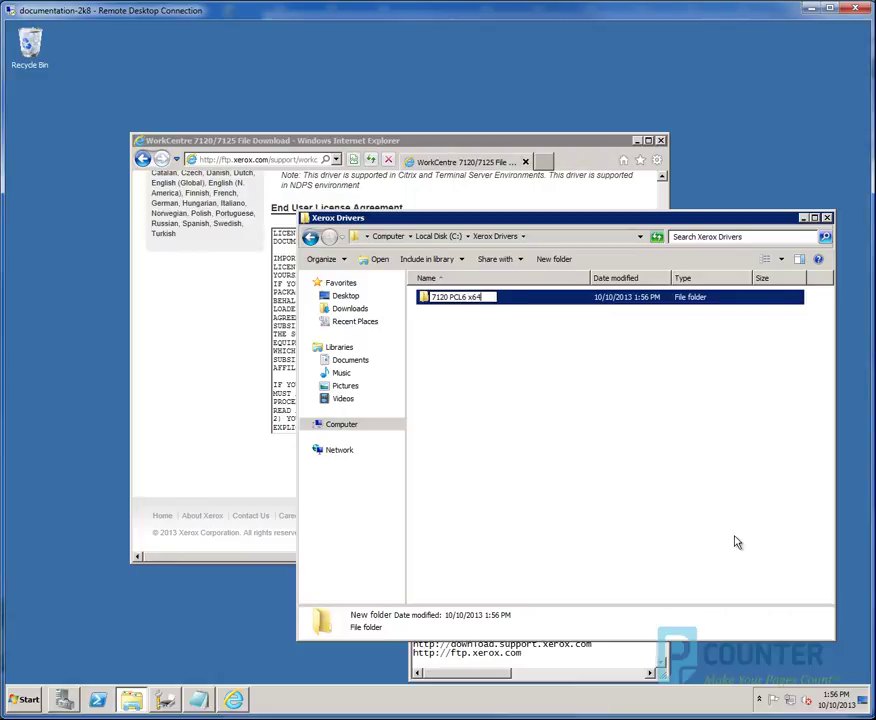
key("Return")
key("Return")
right_click(526, 358)
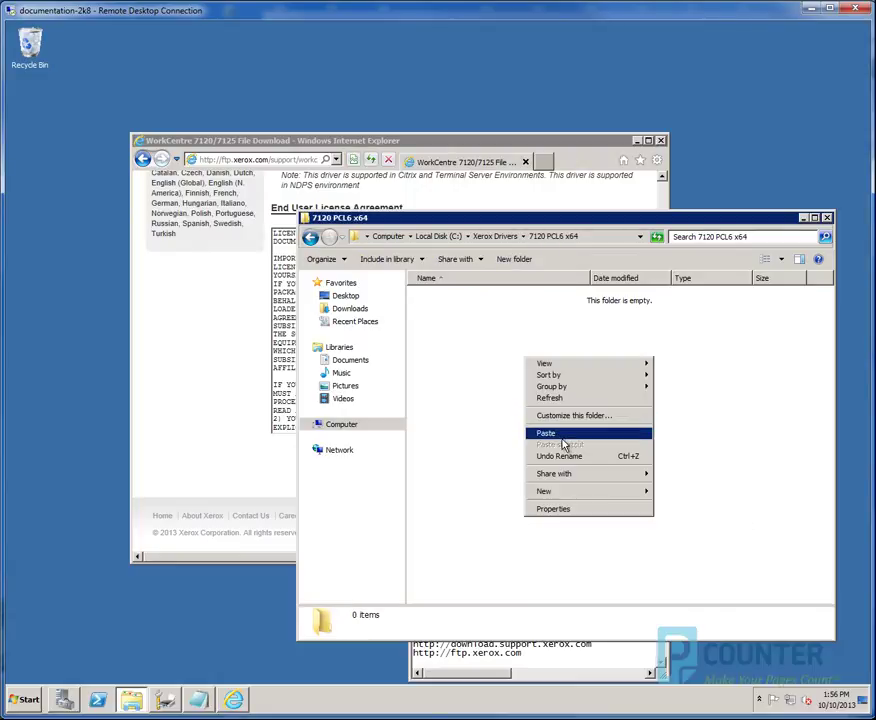
left_click(562, 438)
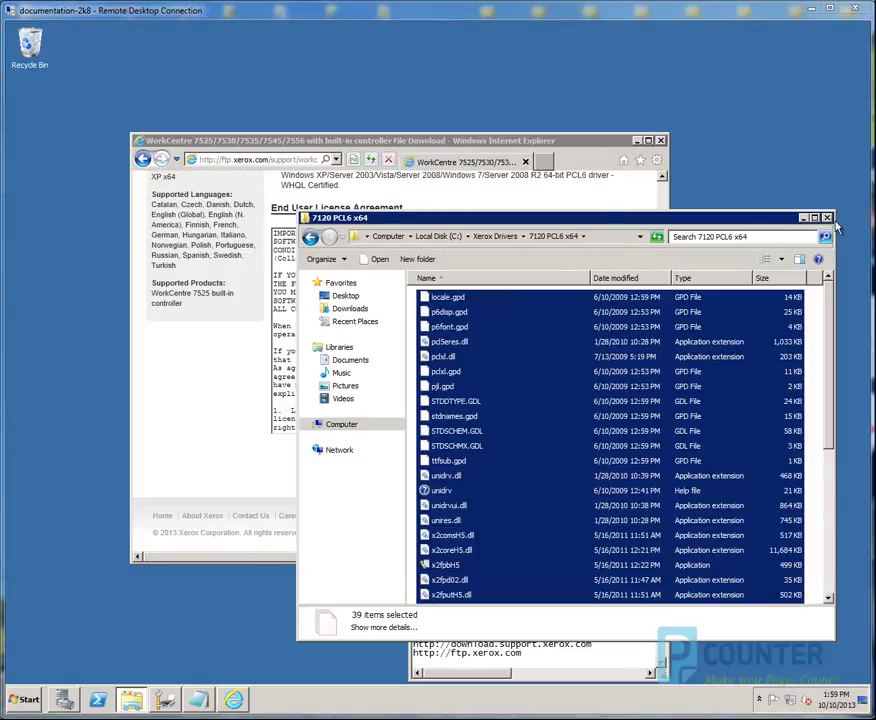
Return to Support and Drivers and open the WorkCentre 7525/7530/7535/7545/7556 drivers page.
left_click(827, 217)
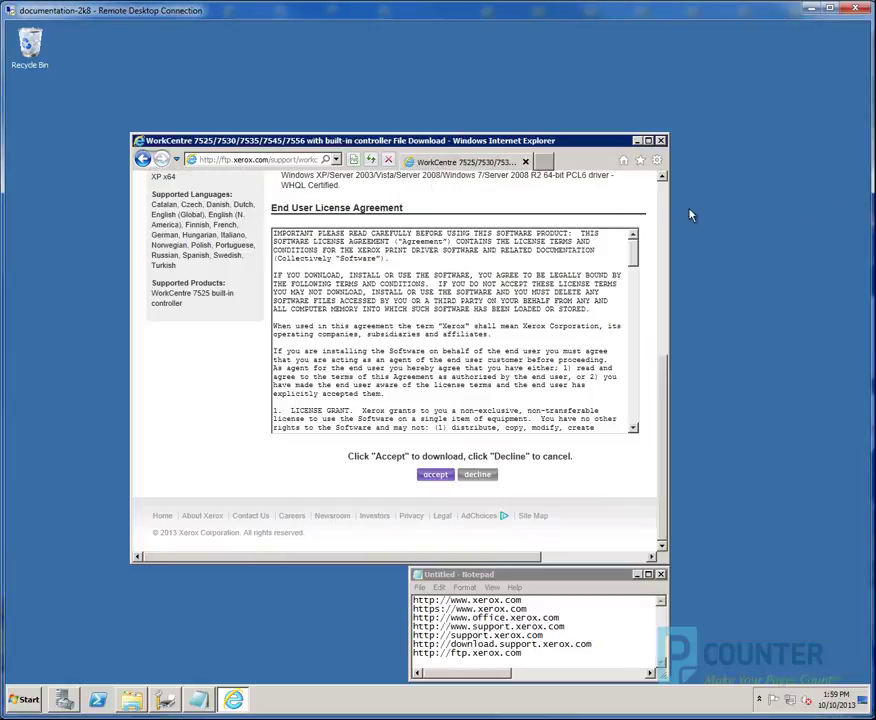
left_click(176, 159)
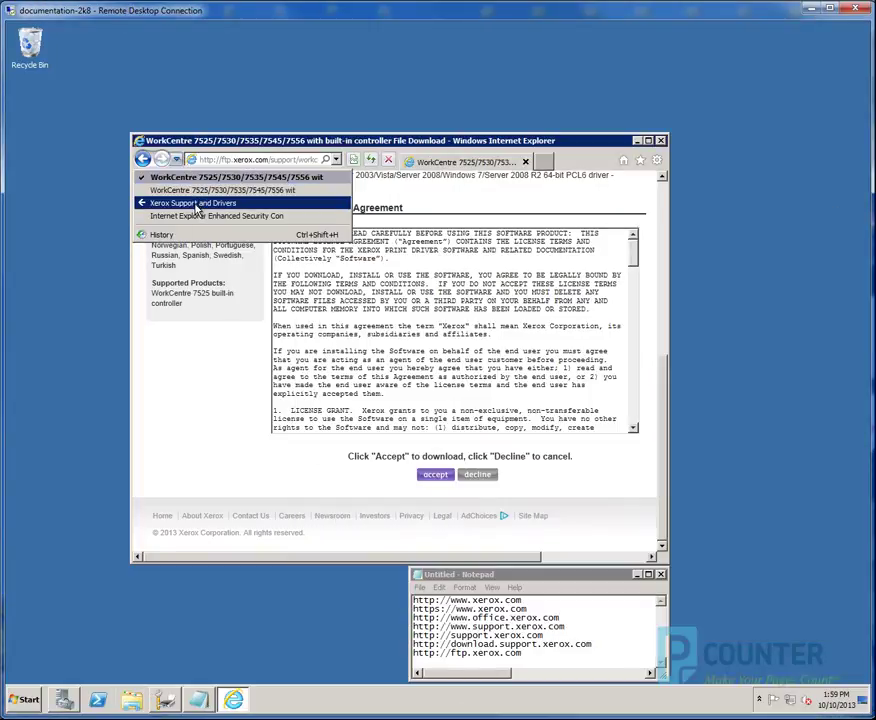
left_click(197, 202)
left_click(536, 263)
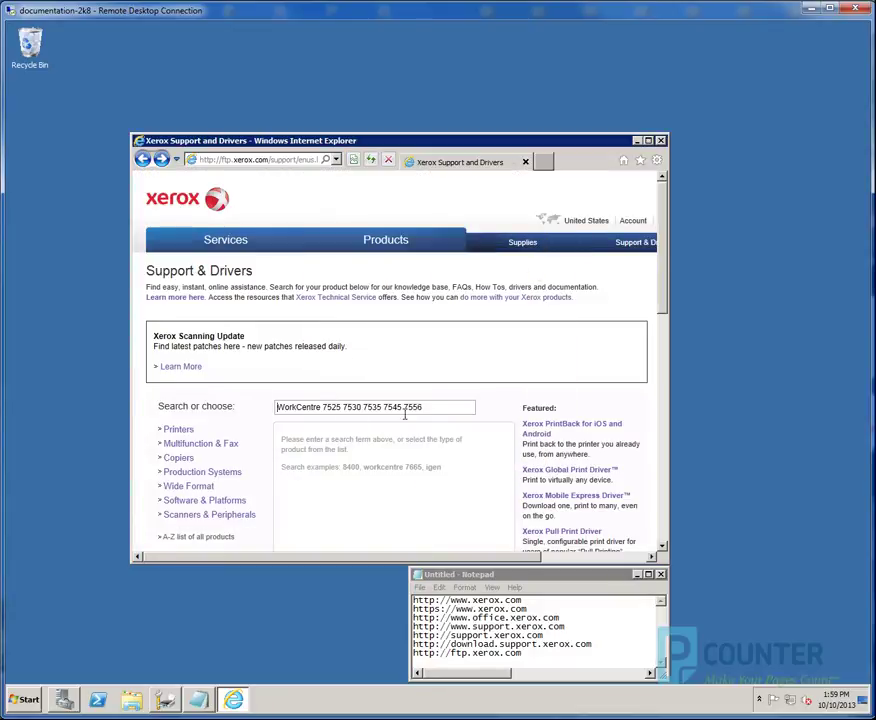
left_click_drag(436, 406, 220, 412)
type("7545")
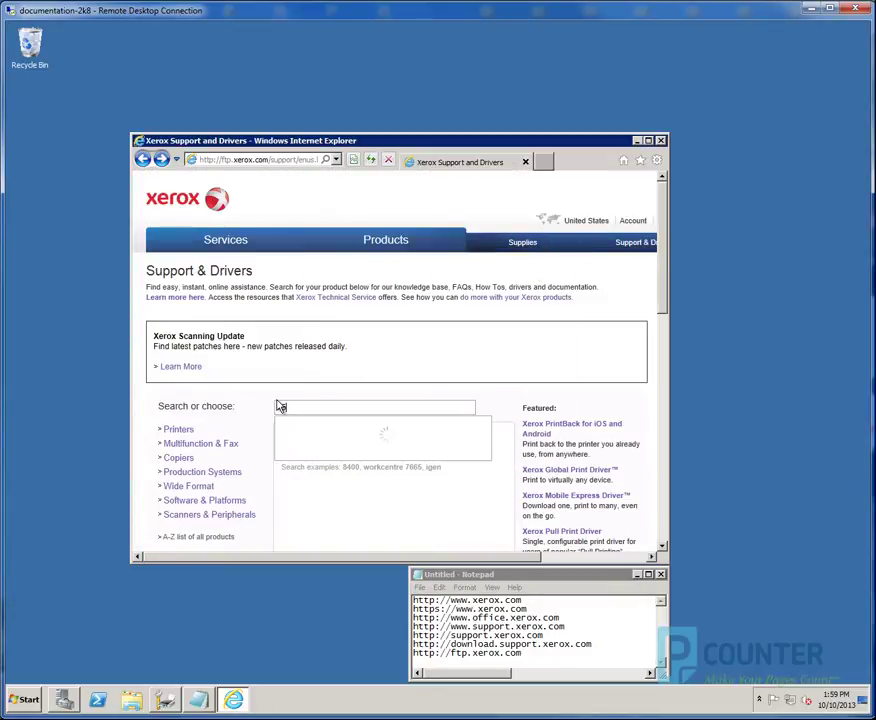
left_click(342, 424)
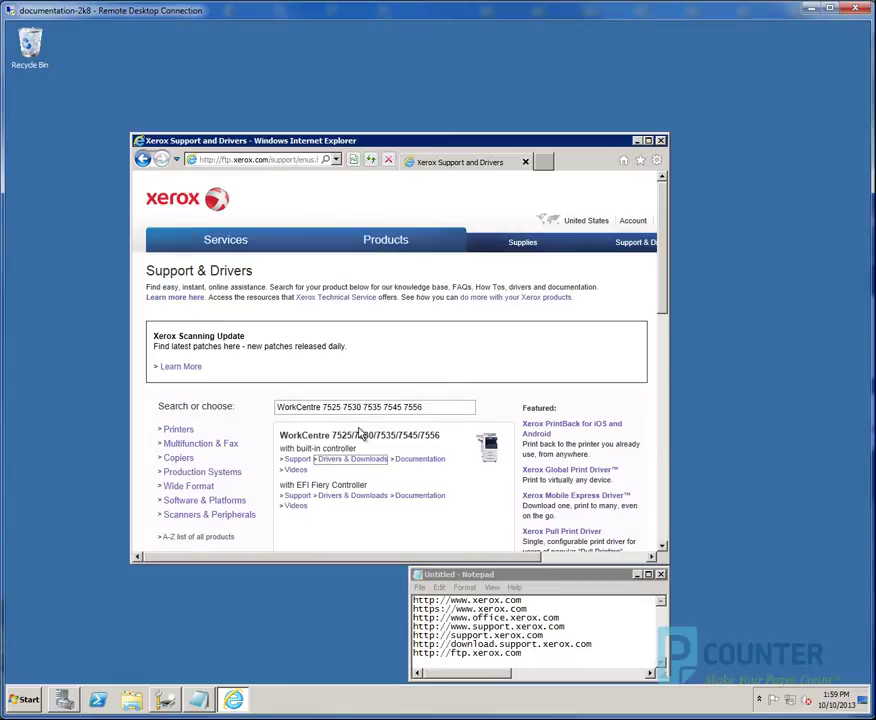
left_click(358, 462)
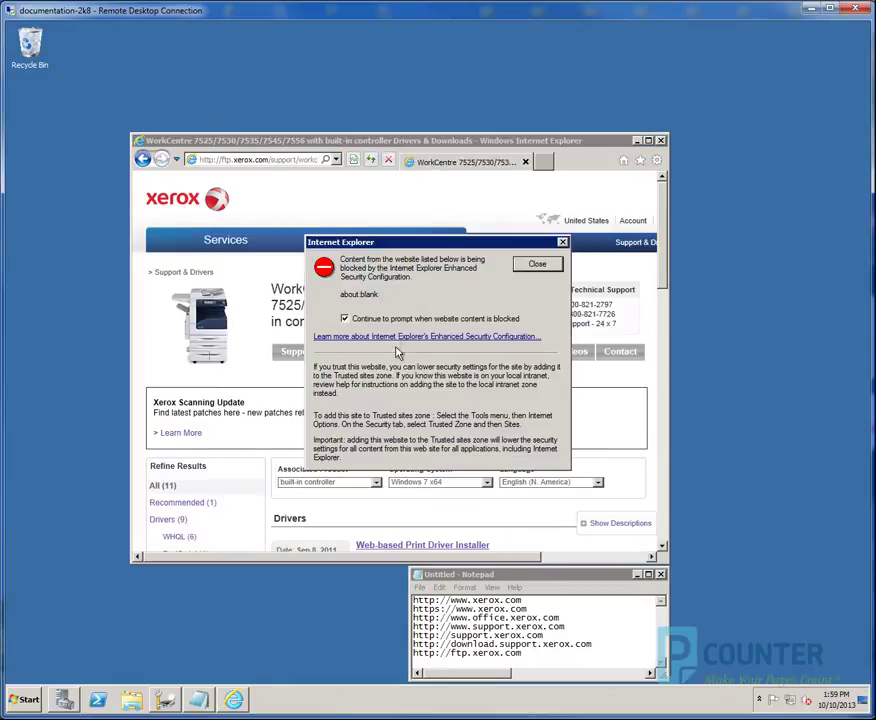
left_click(537, 261)
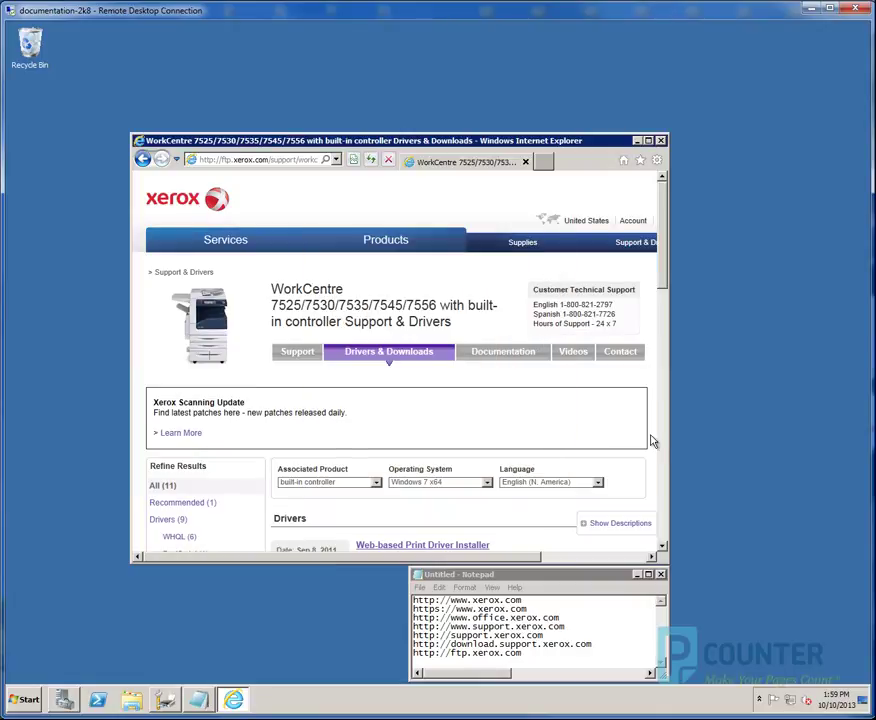
Download the PCL6 64-bit driver package, accepting the license and saving it.
scroll(645, 434, "down", 2)
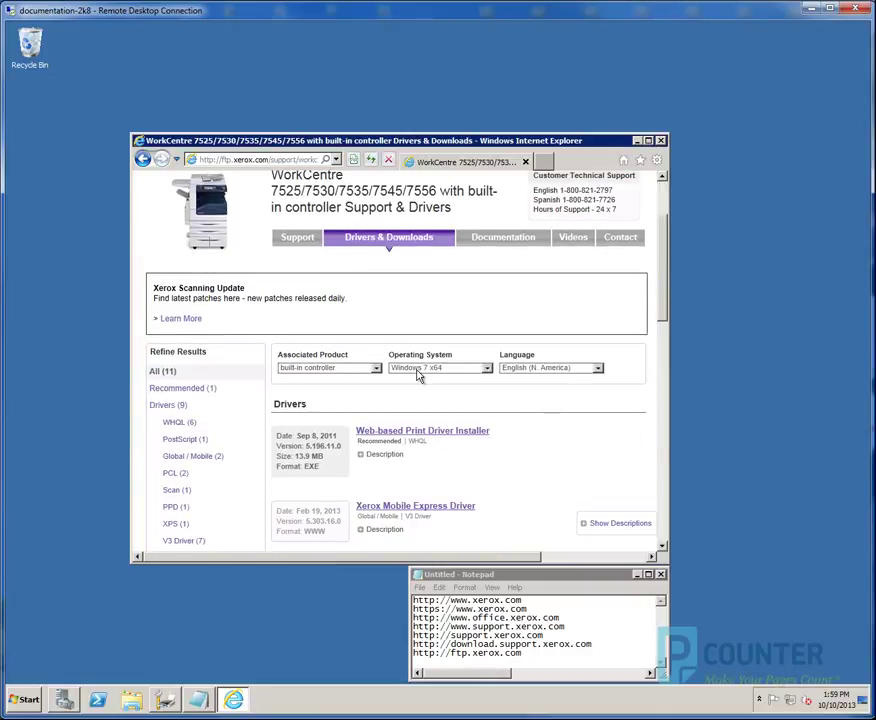
scroll(481, 397, "down", 4)
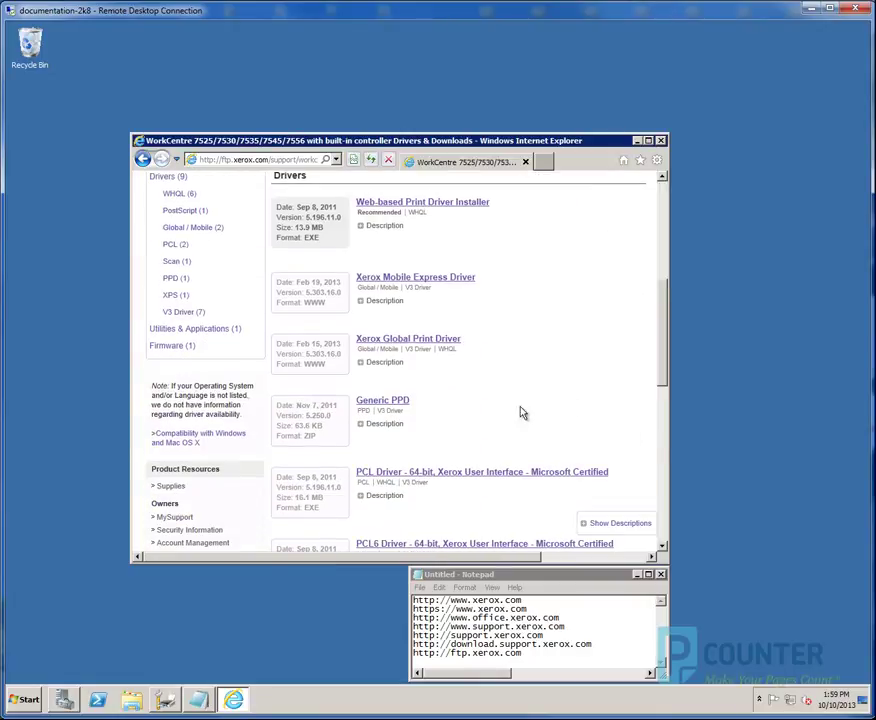
scroll(425, 521, "down", 1)
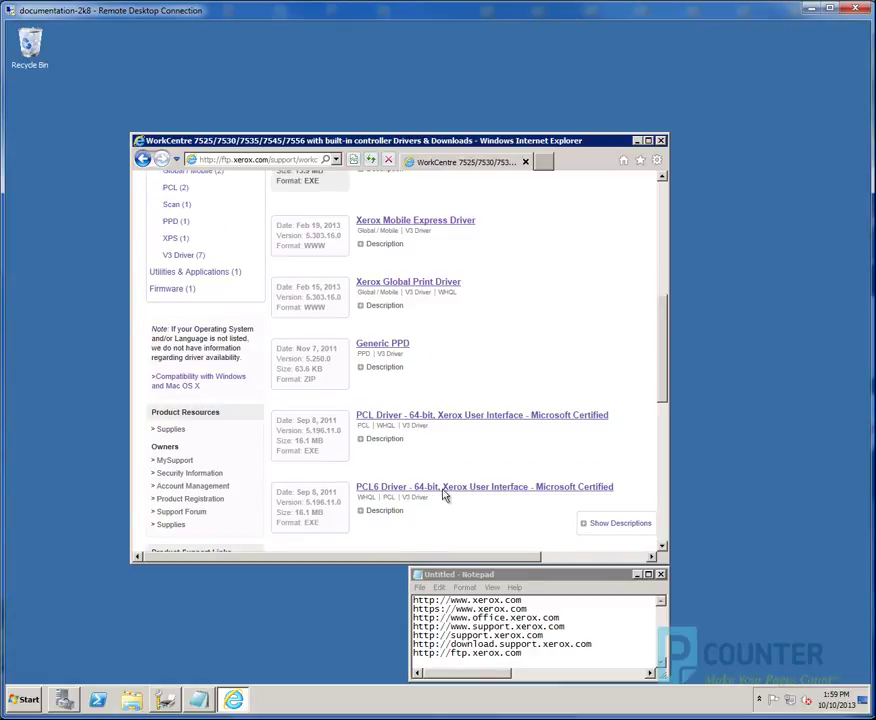
left_click(444, 492)
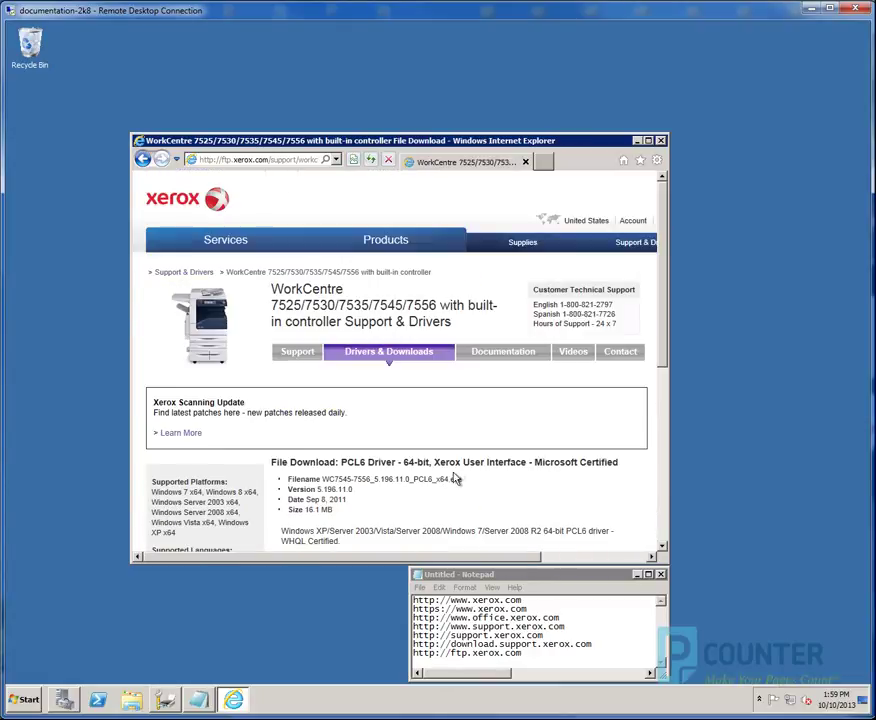
left_click(521, 268)
scroll(651, 493, "down", 8)
left_click(434, 477)
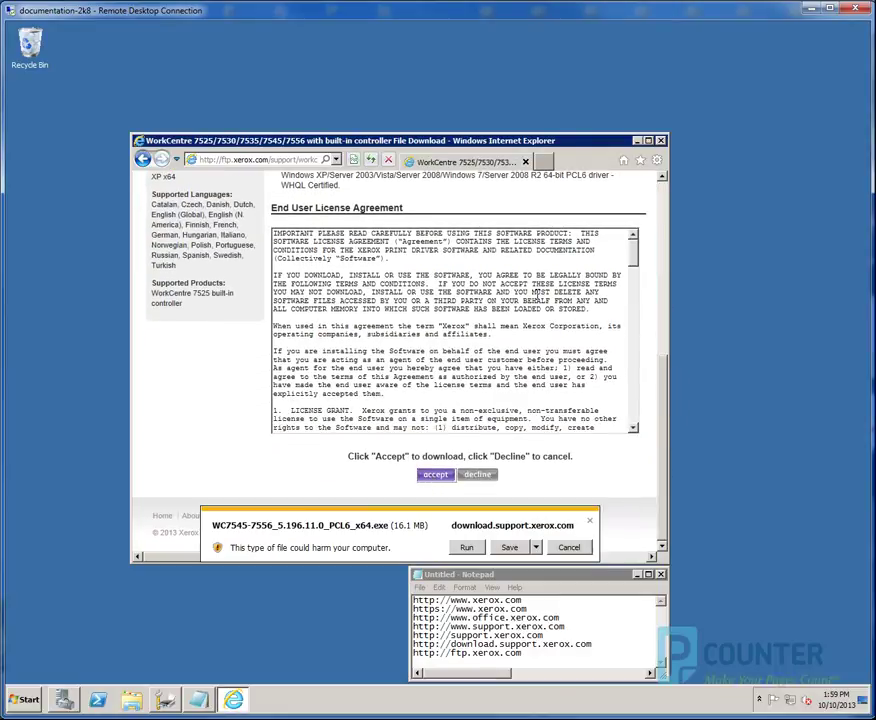
left_click(506, 548)
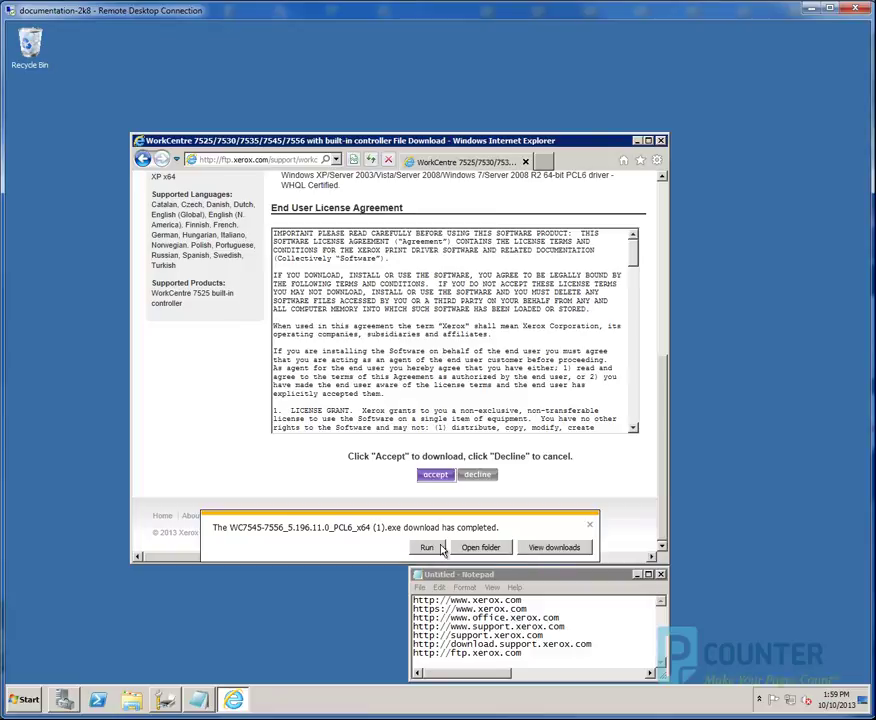
Run the installer and extract the driver to C:\Xerox Drivers\7545 PCL6 x64, then close Add Printer.
left_click(430, 547)
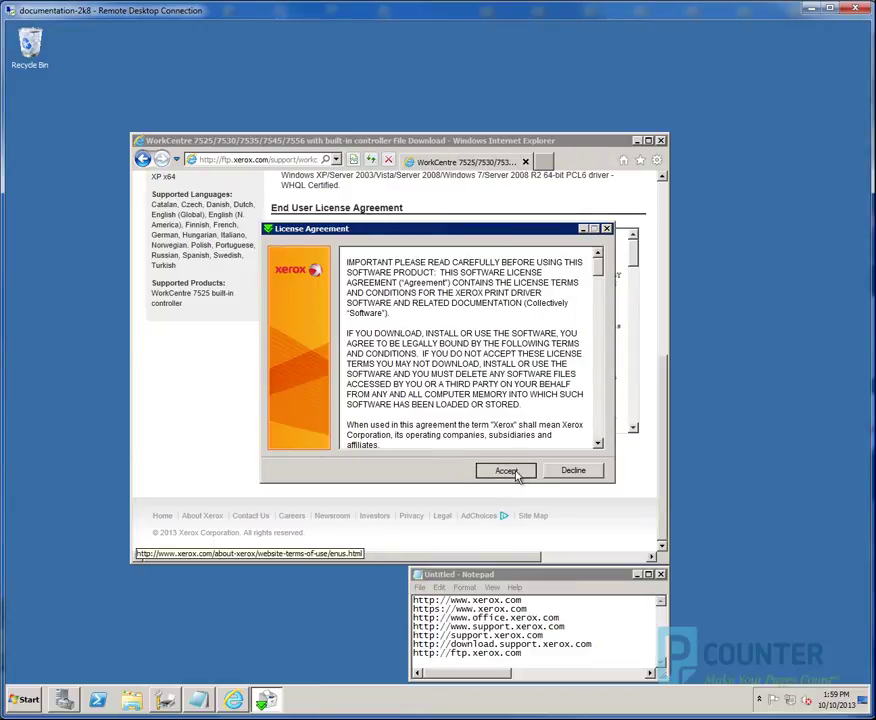
left_click(505, 470)
left_click(393, 414)
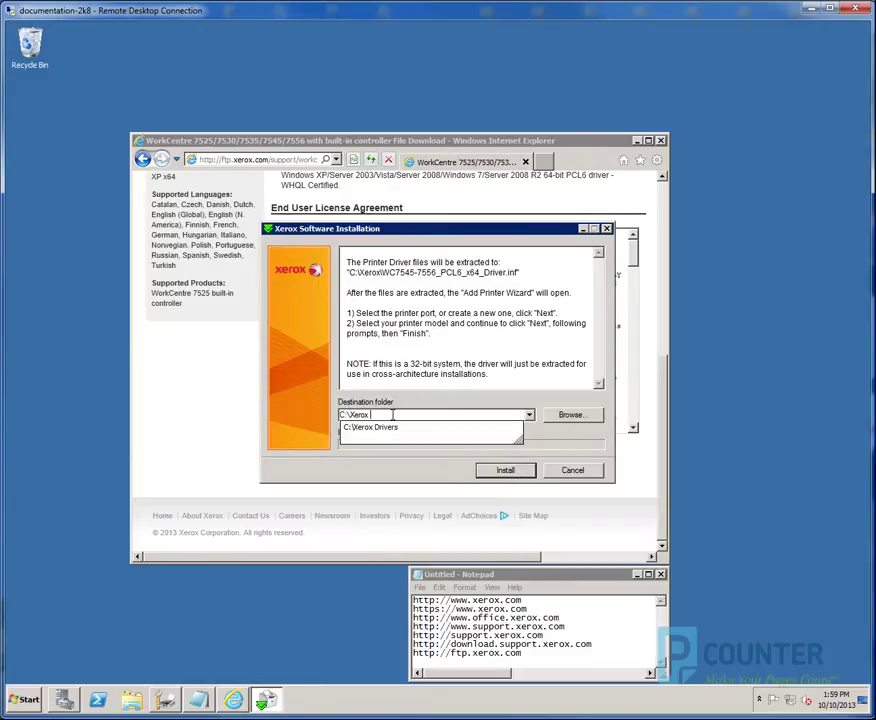
key("Down")
type("\\7545 PCL6 x64")
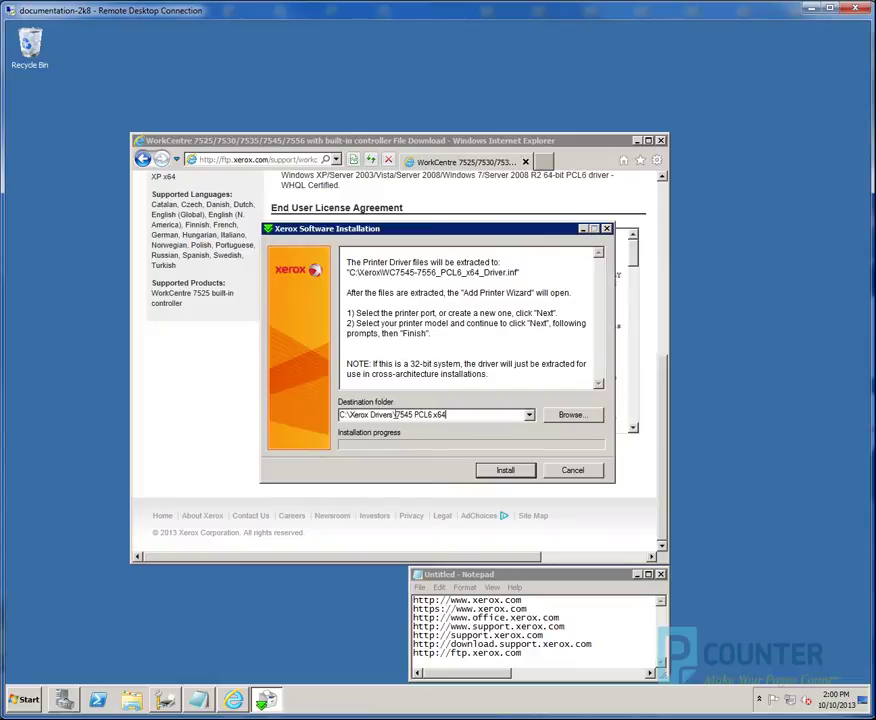
left_click(506, 471)
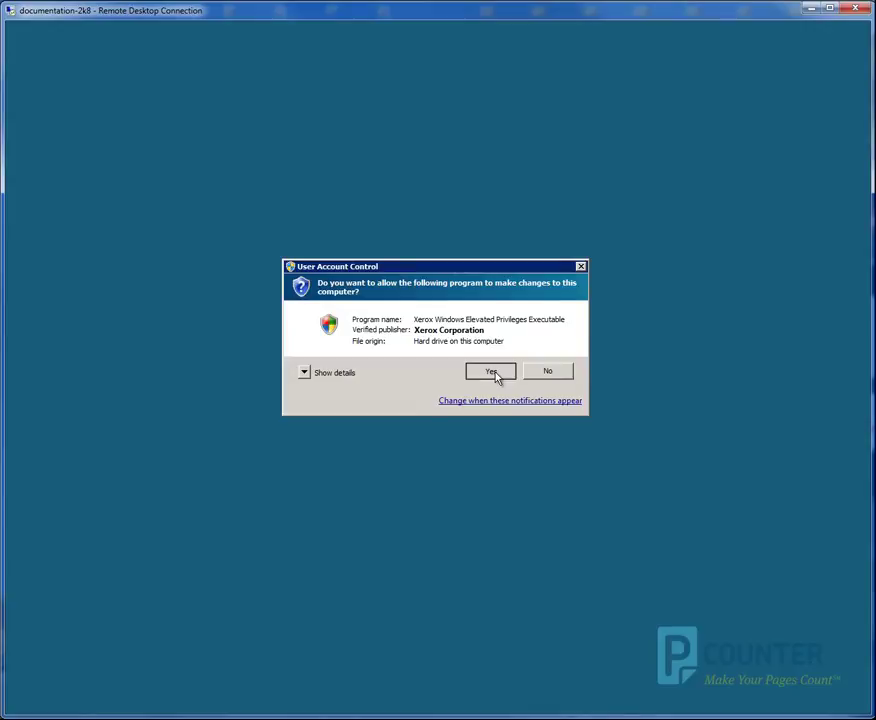
left_click(492, 372)
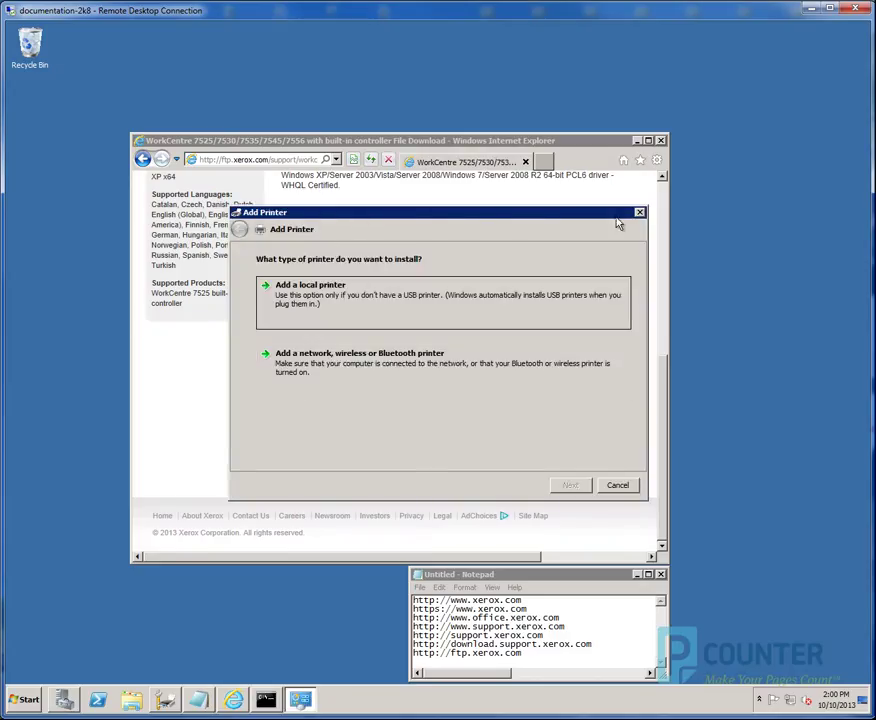
left_click(640, 213)
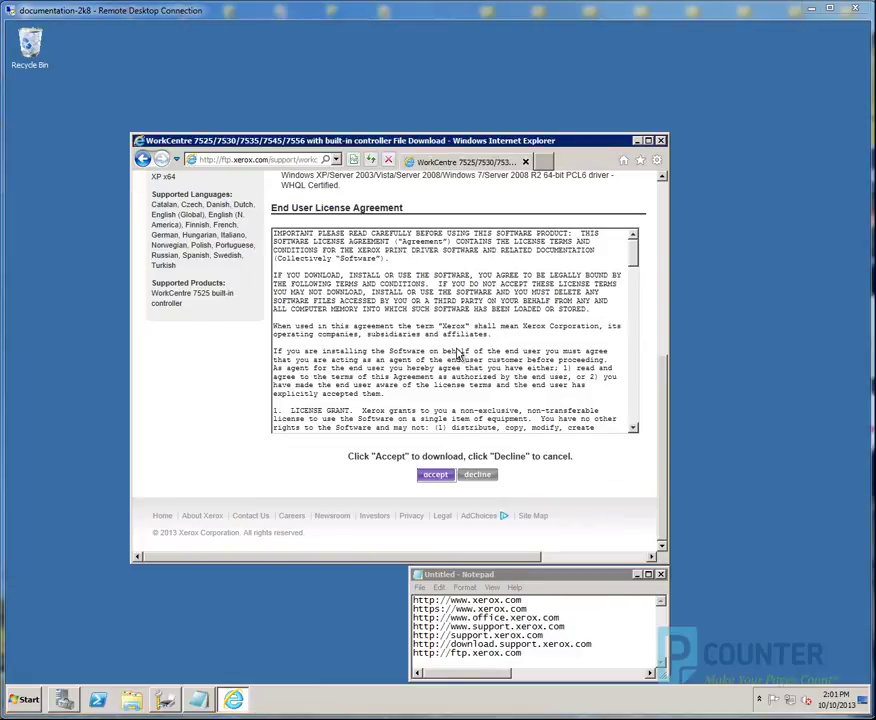
Return to Support and Drivers and open the Xerox Global Print Driver page.
left_click(175, 161)
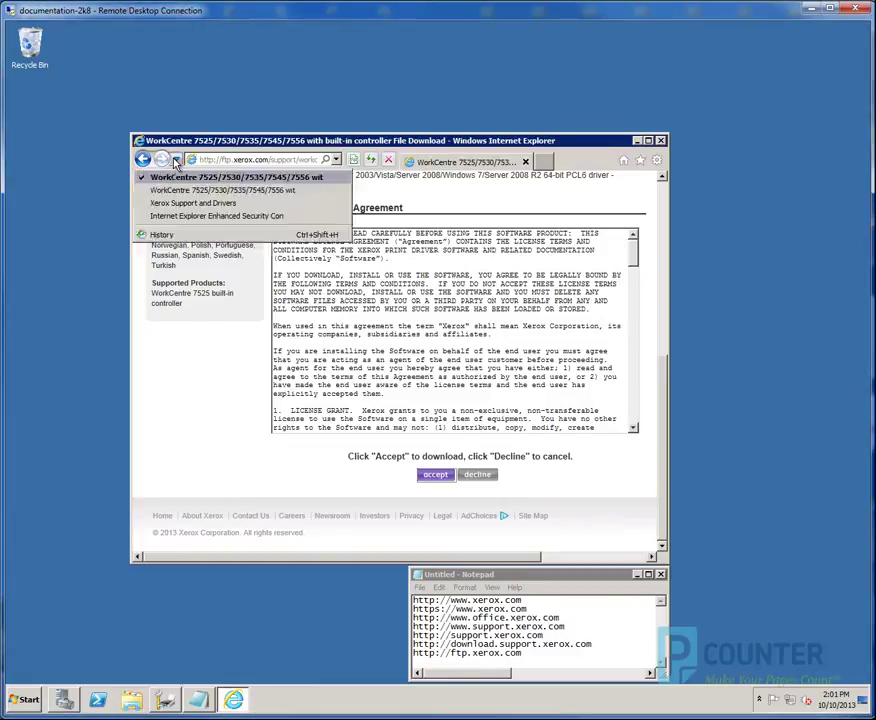
left_click(192, 202)
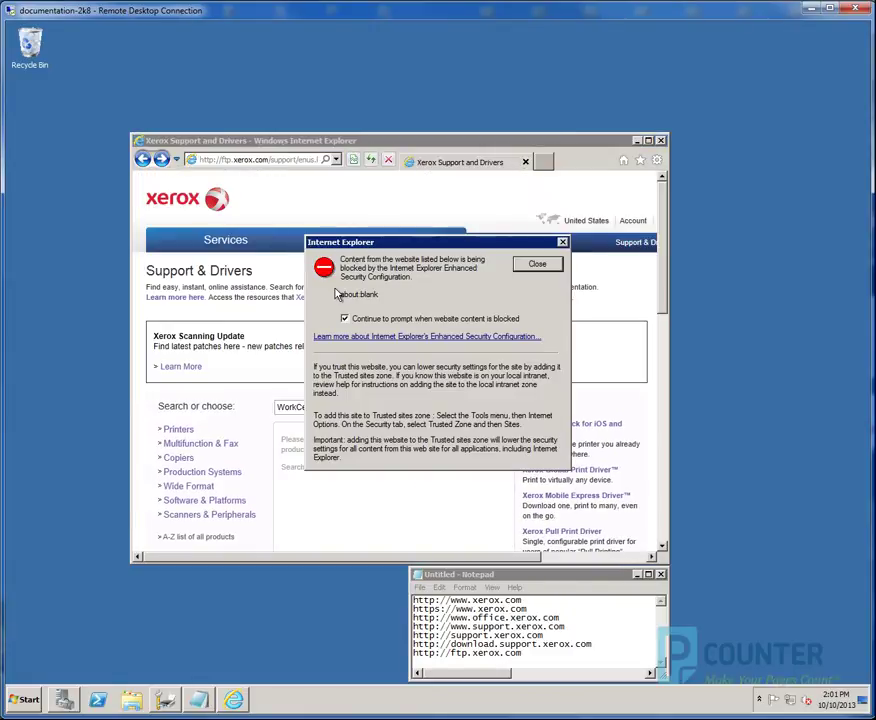
left_click(536, 263)
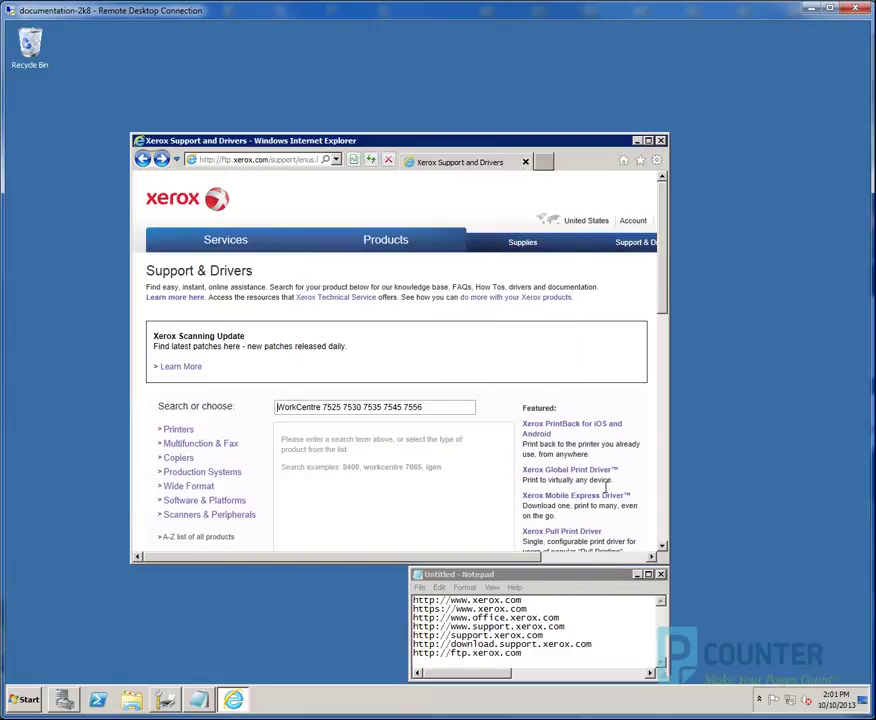
left_click(560, 472)
left_click(537, 268)
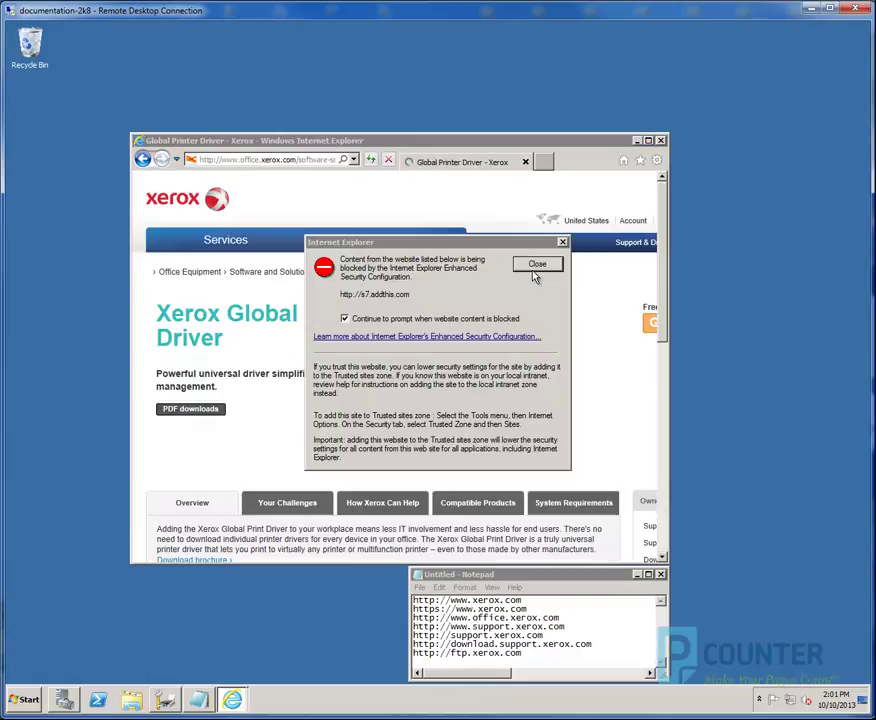
left_click(536, 270)
left_click(537, 268)
left_click(537, 267)
left_click(537, 266)
left_click(537, 266)
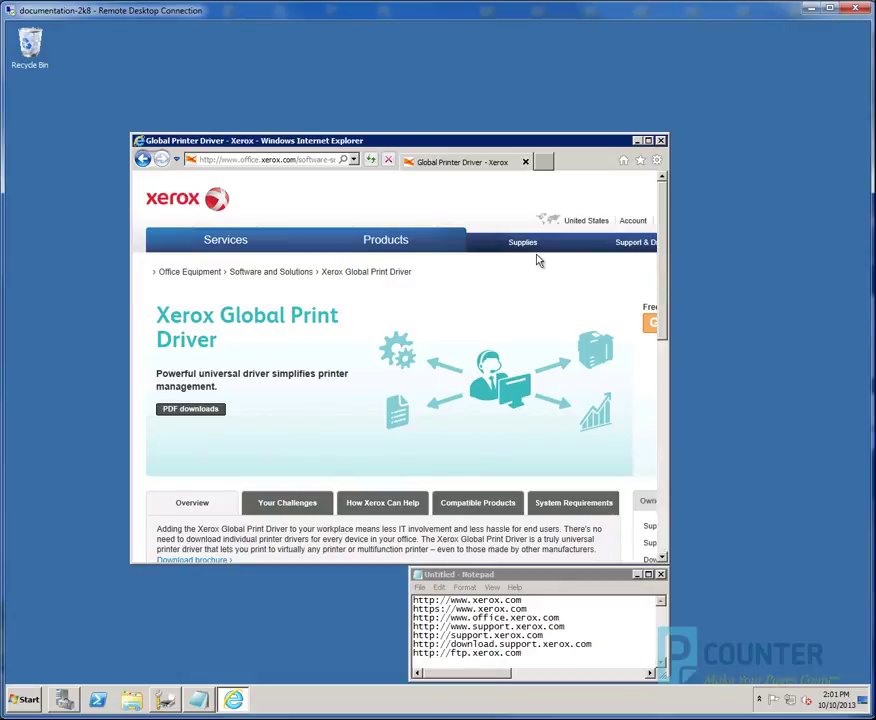
Download the Global Print Driver PCL6 64-bit package, accepting the license and saving it.
scroll(575, 282, "right", 2)
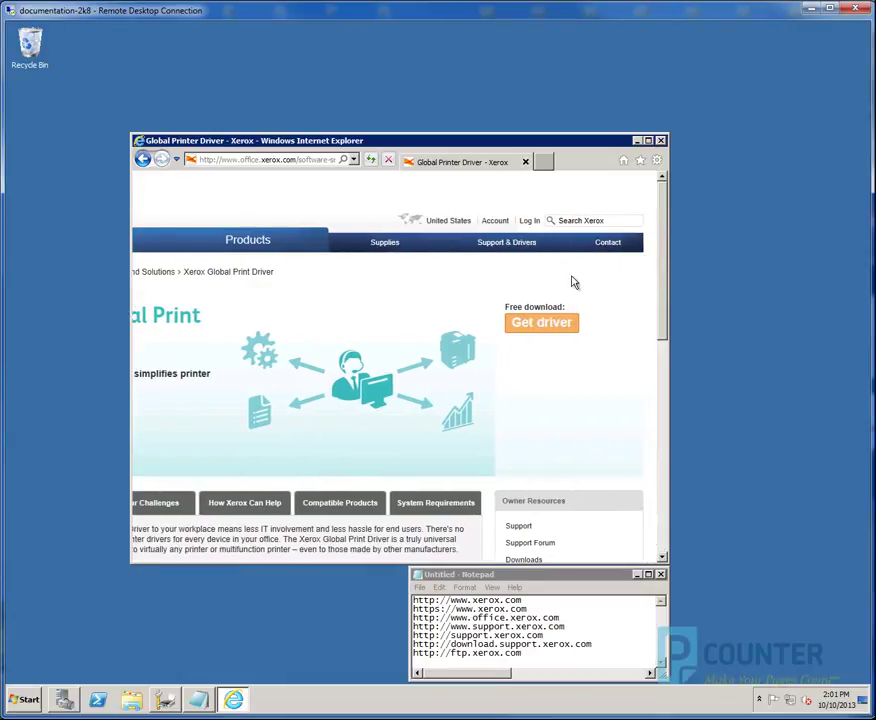
left_click(548, 330)
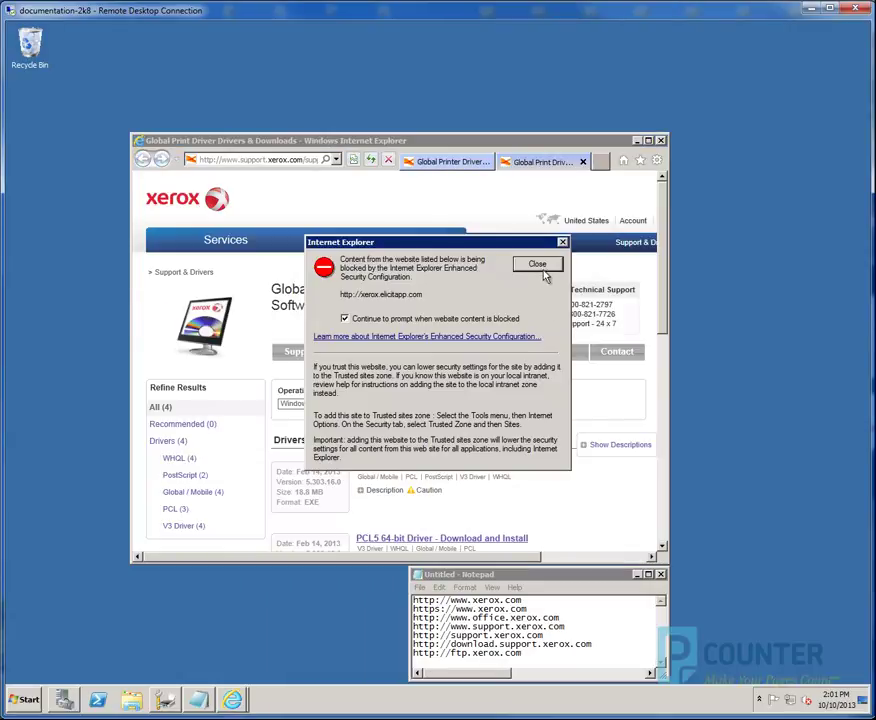
left_click(545, 268)
left_click(538, 265)
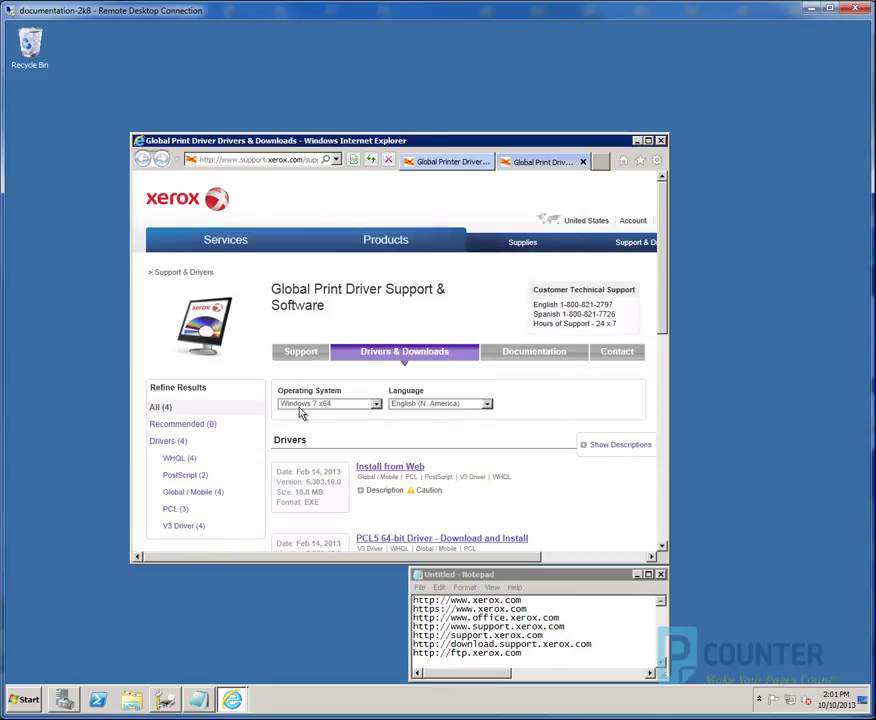
scroll(542, 422, "down", 3)
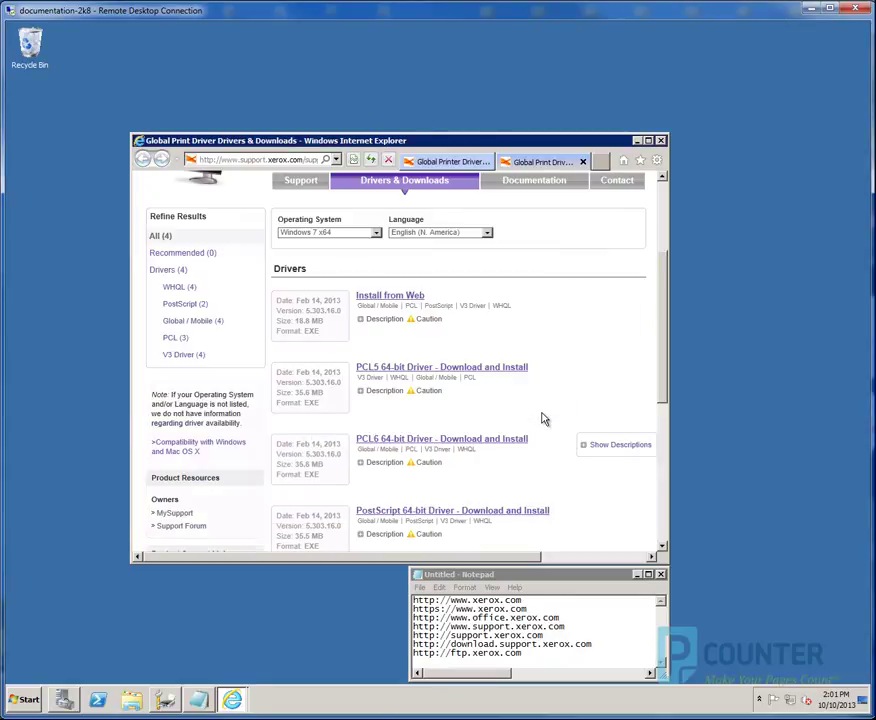
left_click(401, 441)
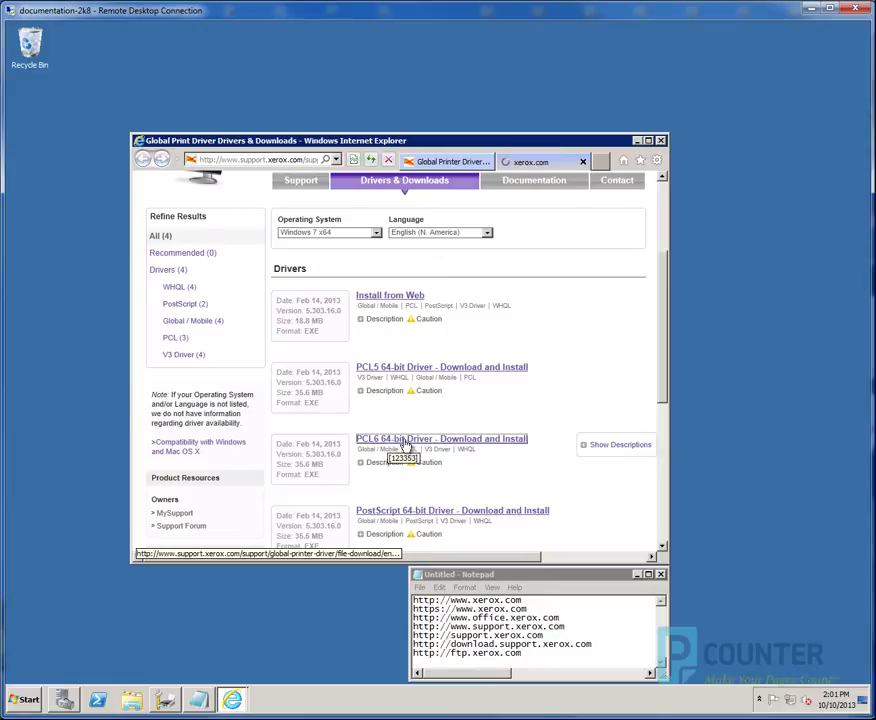
left_click(535, 264)
left_click(537, 266)
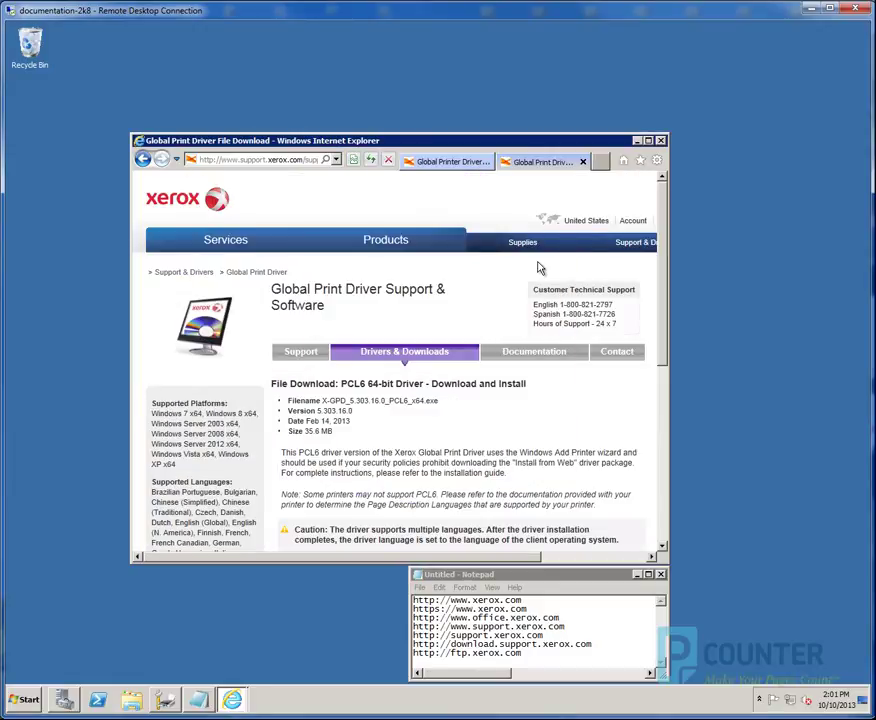
scroll(537, 269, "down", 6)
left_click(435, 492)
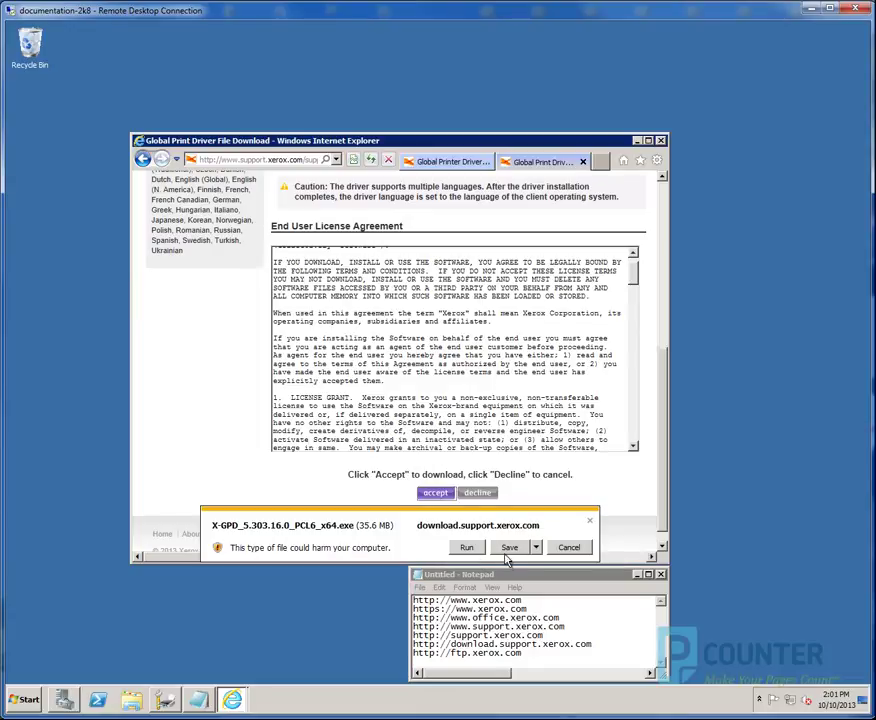
left_click(472, 547)
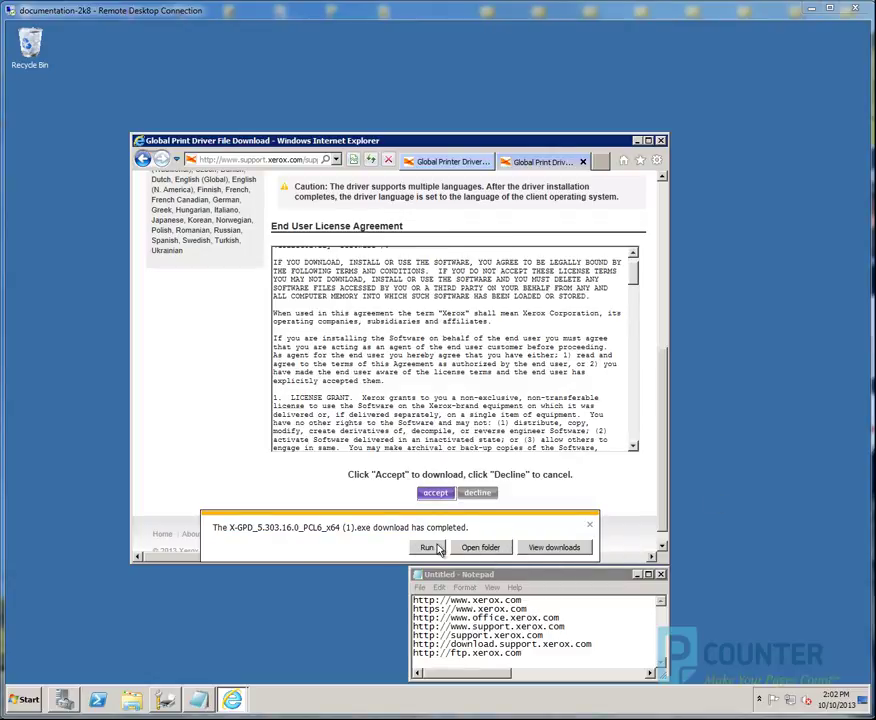
Extract the Xerox Global Print Driver into C:\Xerox Drivers\Global PCL6 x64, then close Add Printer.
left_click(430, 547)
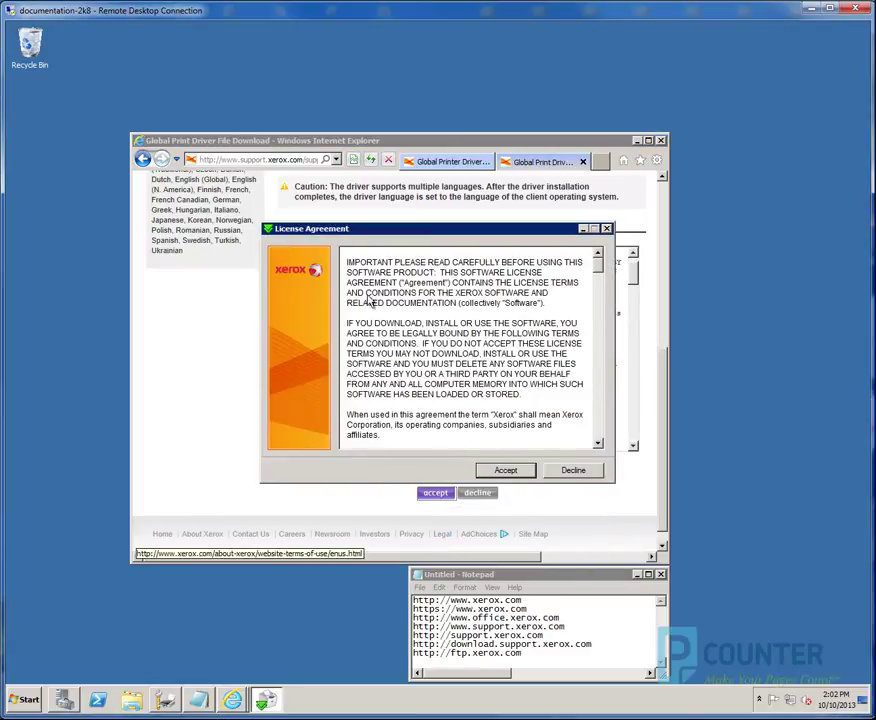
left_click(512, 472)
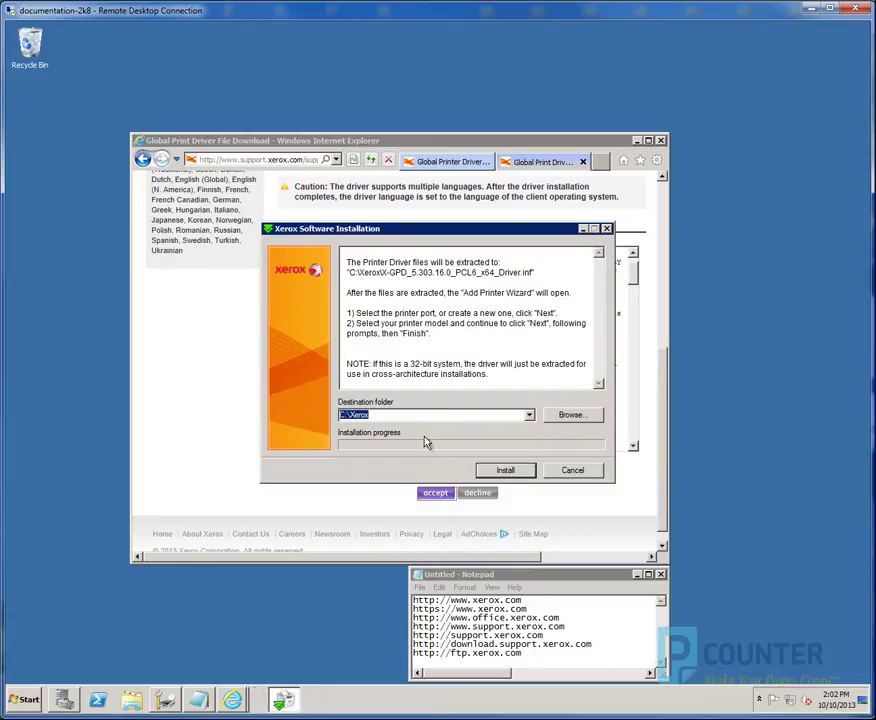
key("Down")
type("\\Gl")
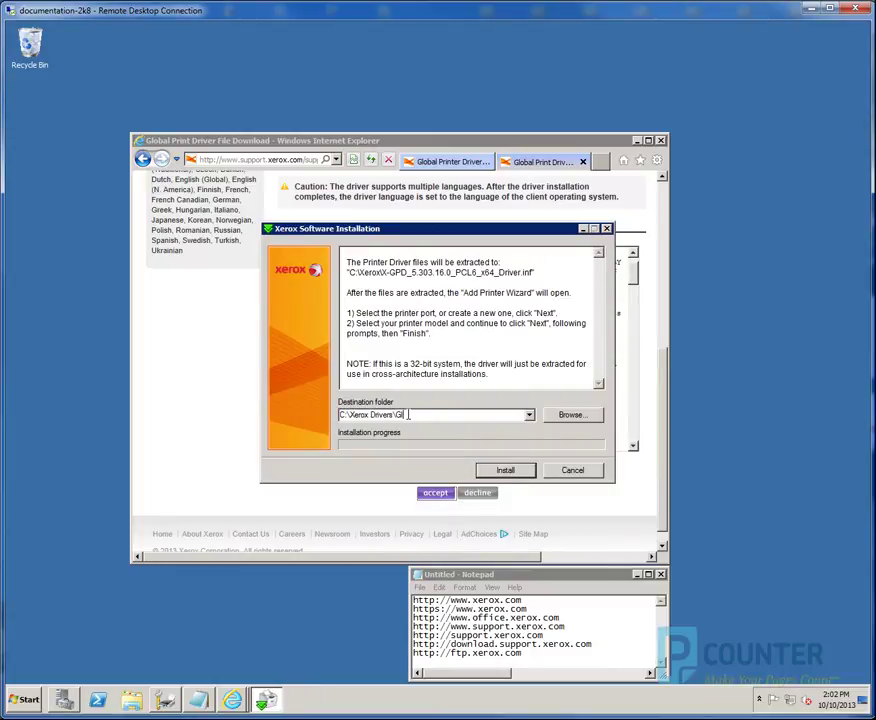
type("obal PCL6 x64")
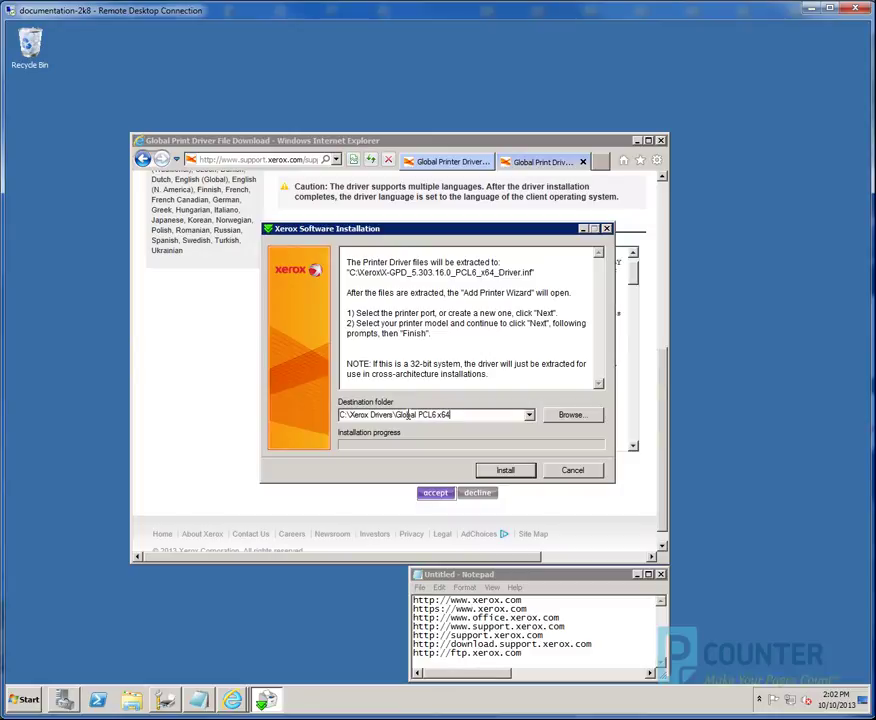
left_click(502, 470)
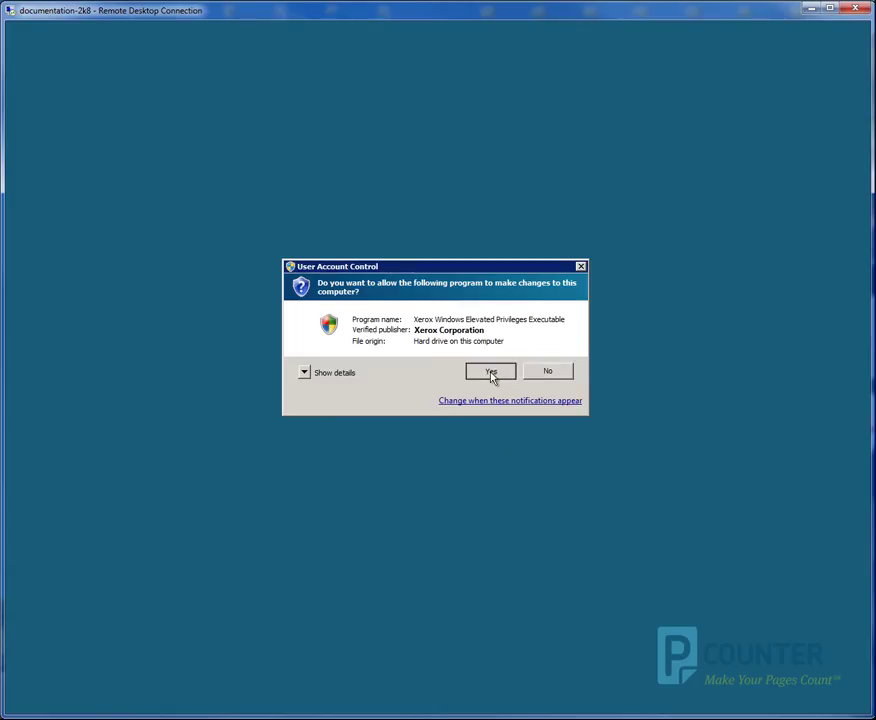
left_click(491, 373)
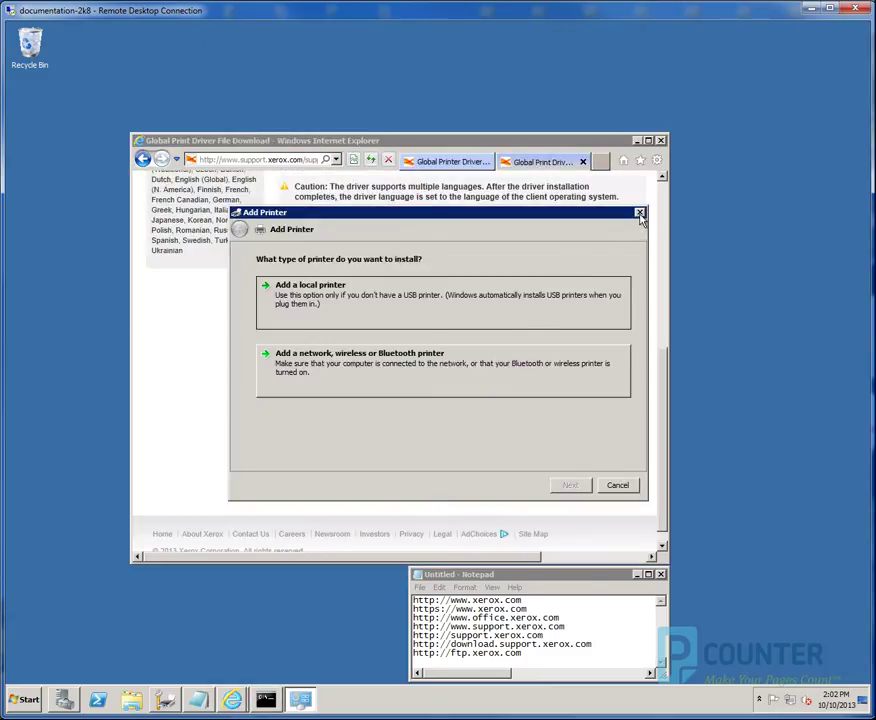
left_click(640, 214)
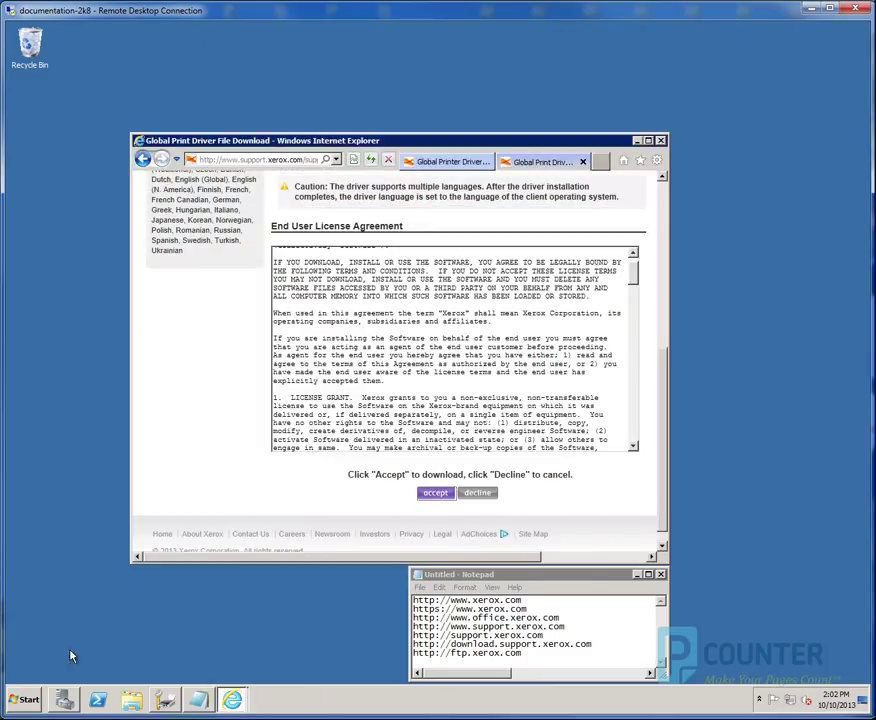
Open the C:\Xerox Drivers folder from the Run dialog.
left_click(27, 700)
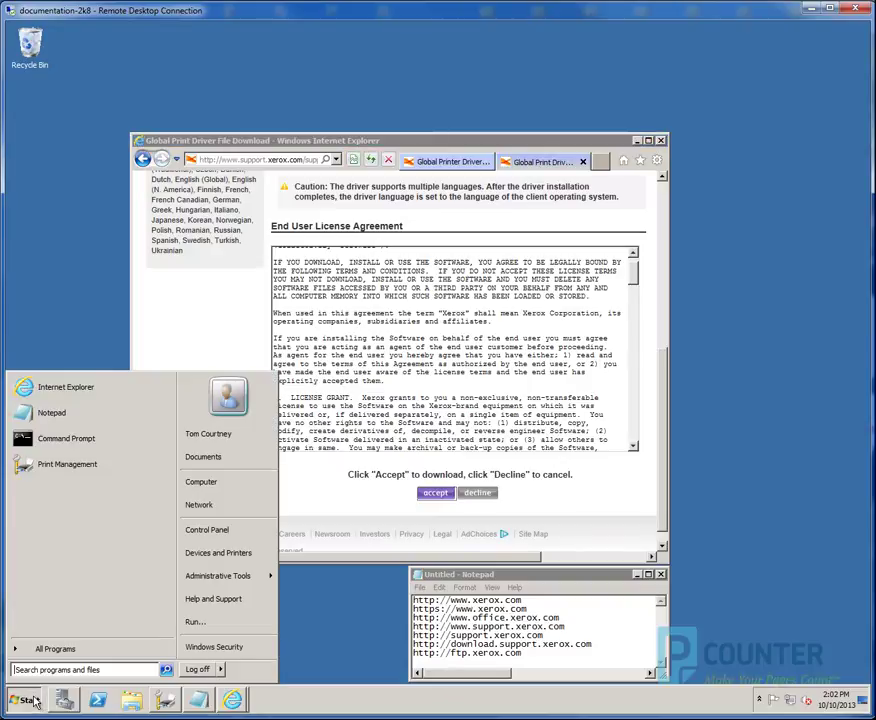
left_click(200, 624)
type("c:\\x")
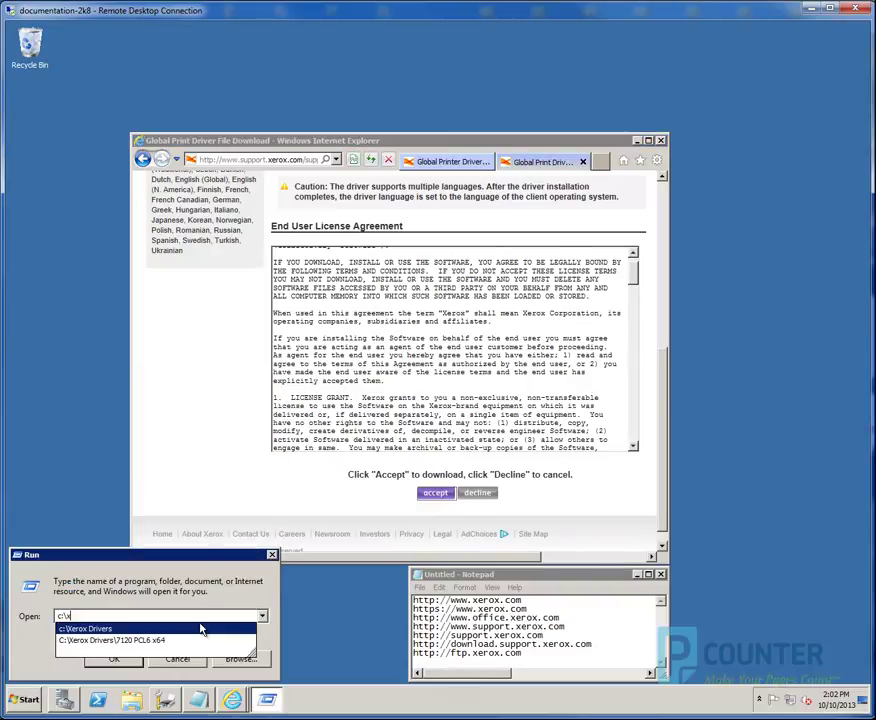
key("Down")
key("Down")
left_click(200, 628)
key("Return")
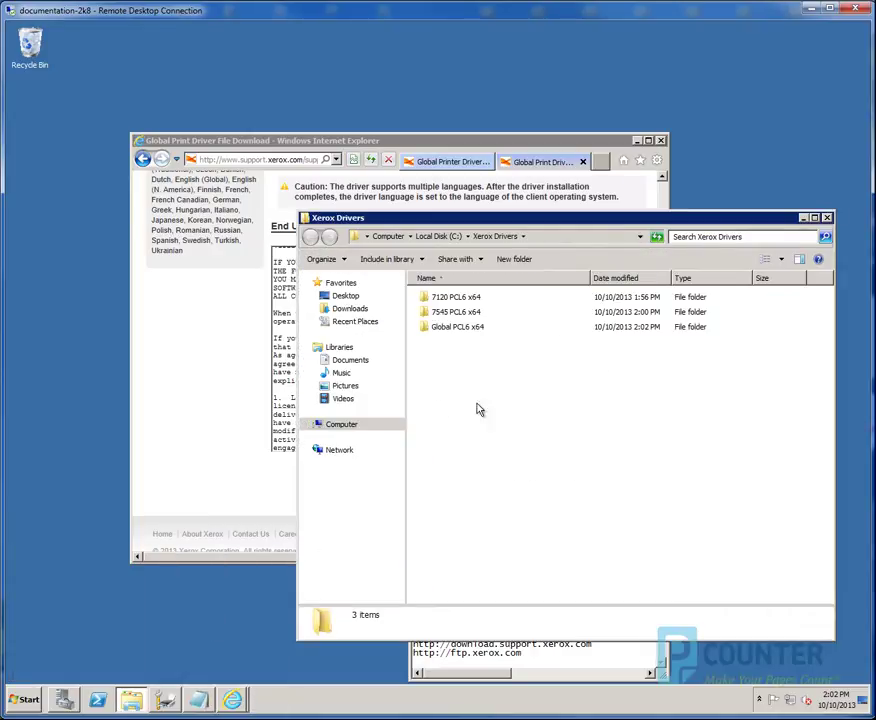
Look through the 7120, 7545 and Global PCL6 x64 driver folders.
key("Down")
left_click(448, 327)
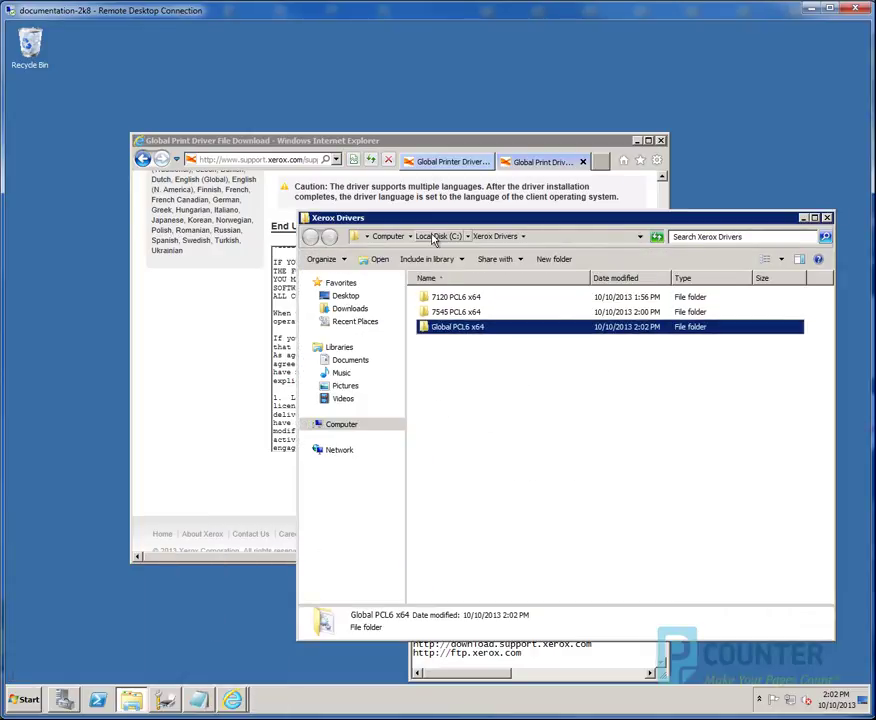
left_click(469, 297)
key("Down")
key("Down")
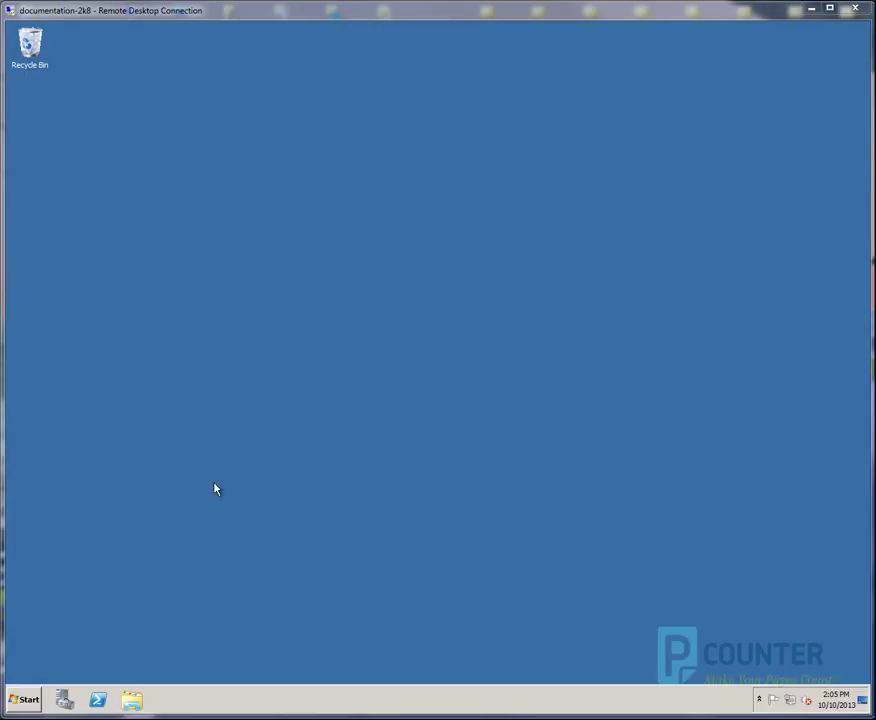
Launch Print Management from Administrative Tools.
left_click(24, 699)
mouse_move(254, 577)
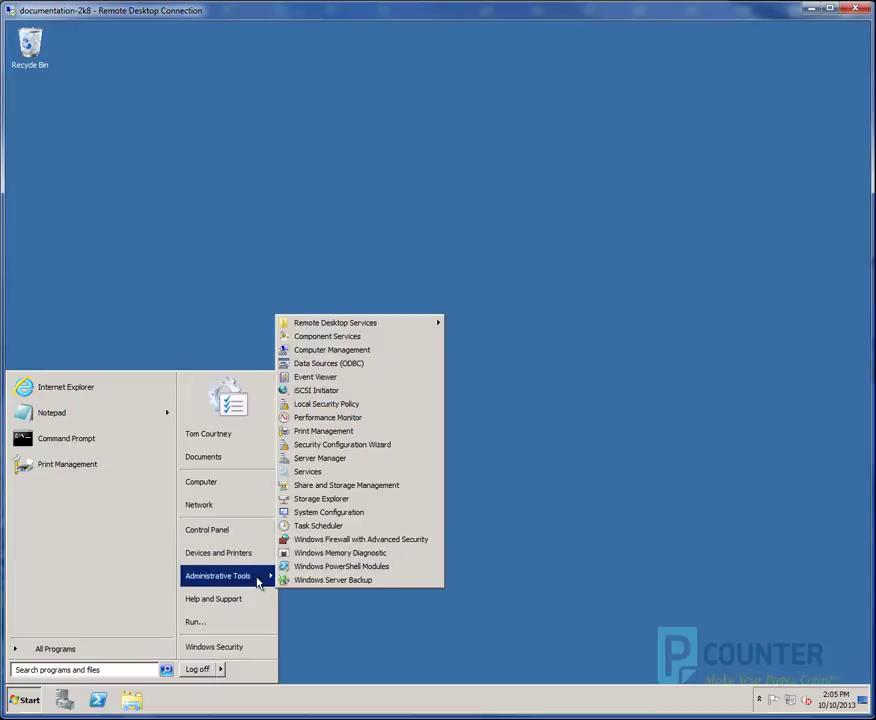
left_click(340, 431)
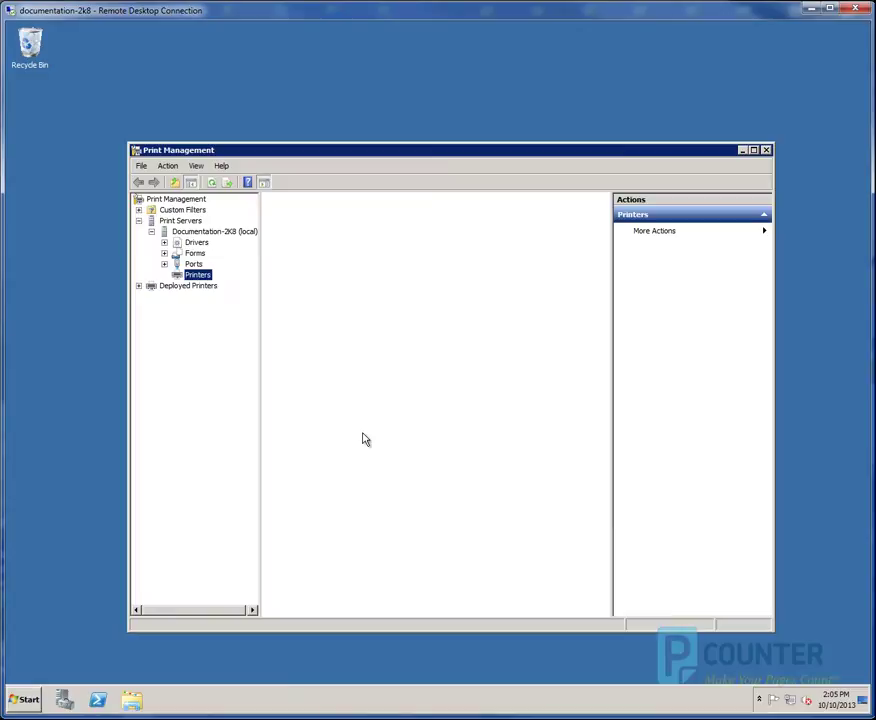
Under the local Documentation-2K8 print server, start Add Printer from the Printers node.
double_click(176, 221)
double_click(172, 221)
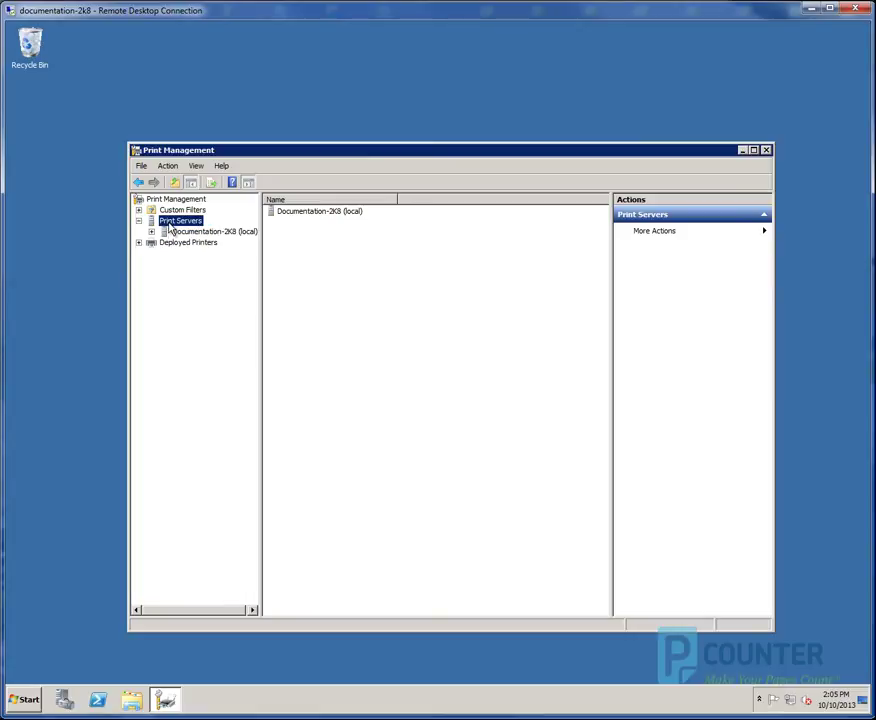
left_click(151, 231)
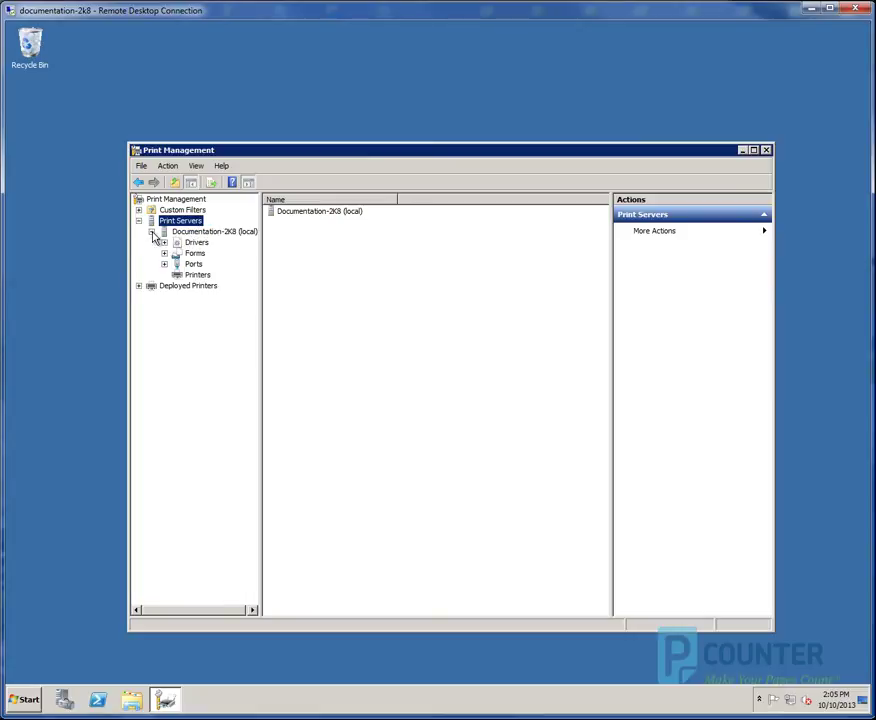
left_click(197, 275)
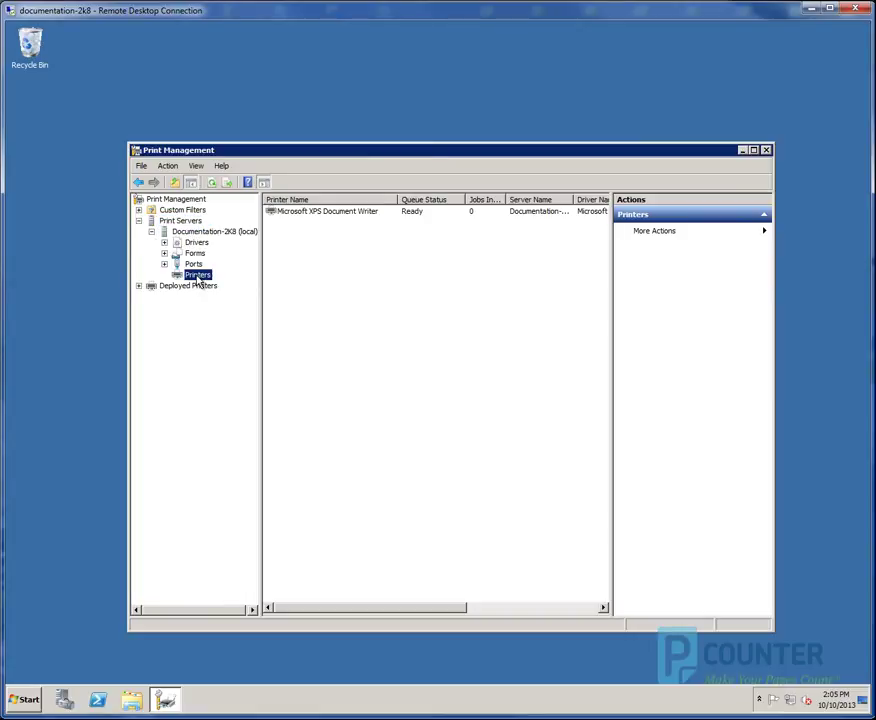
right_click(198, 280)
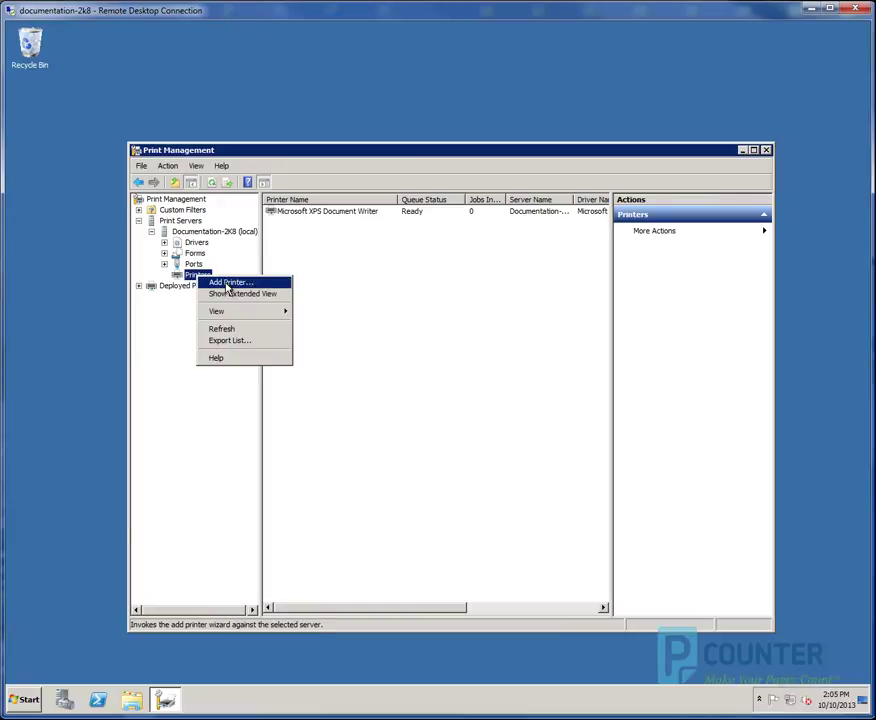
left_click(228, 284)
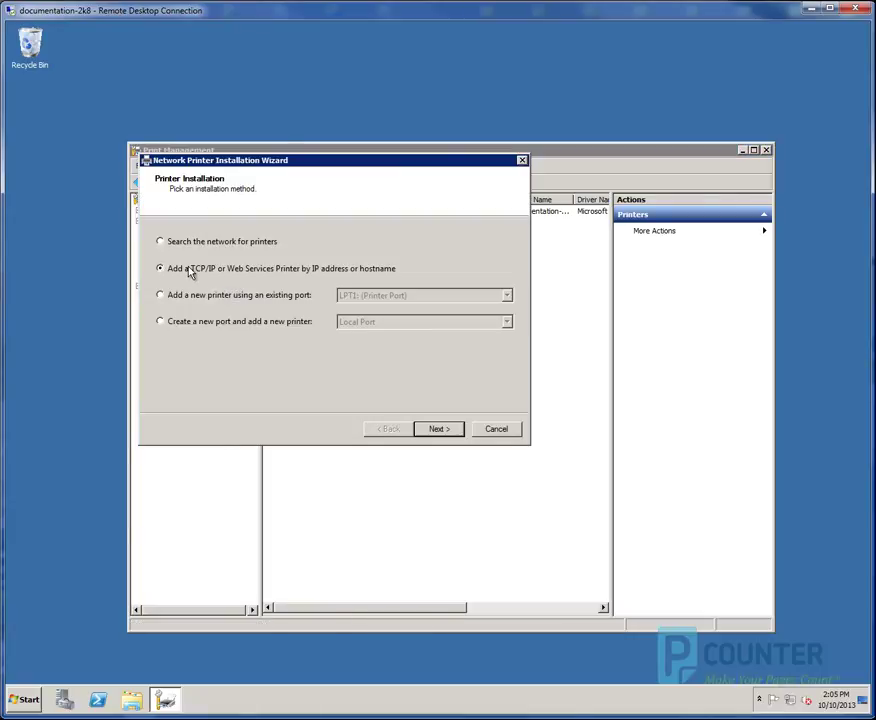
Add the printer as a TCP/IP Device at 192.168.2.35 and choose Install a new driver.
left_click(438, 429)
left_click(310, 242)
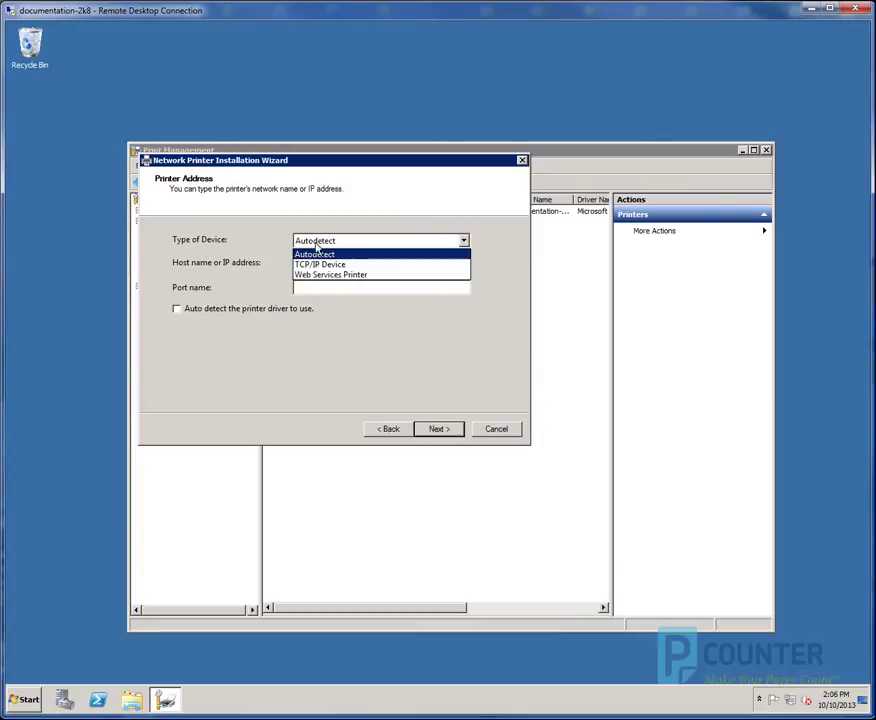
left_click(316, 265)
left_click(315, 264)
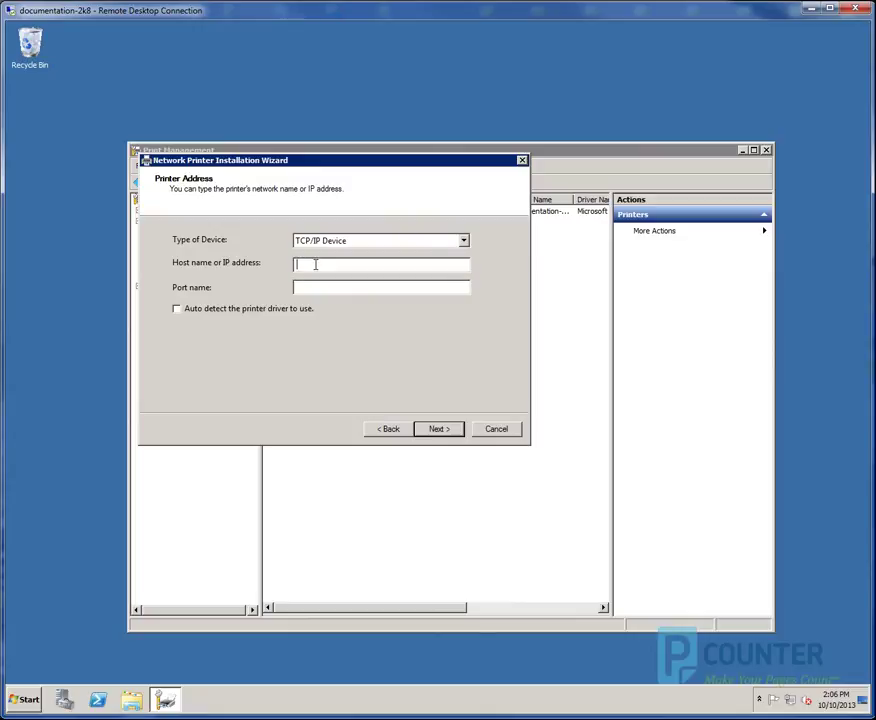
type("192.168.2.35")
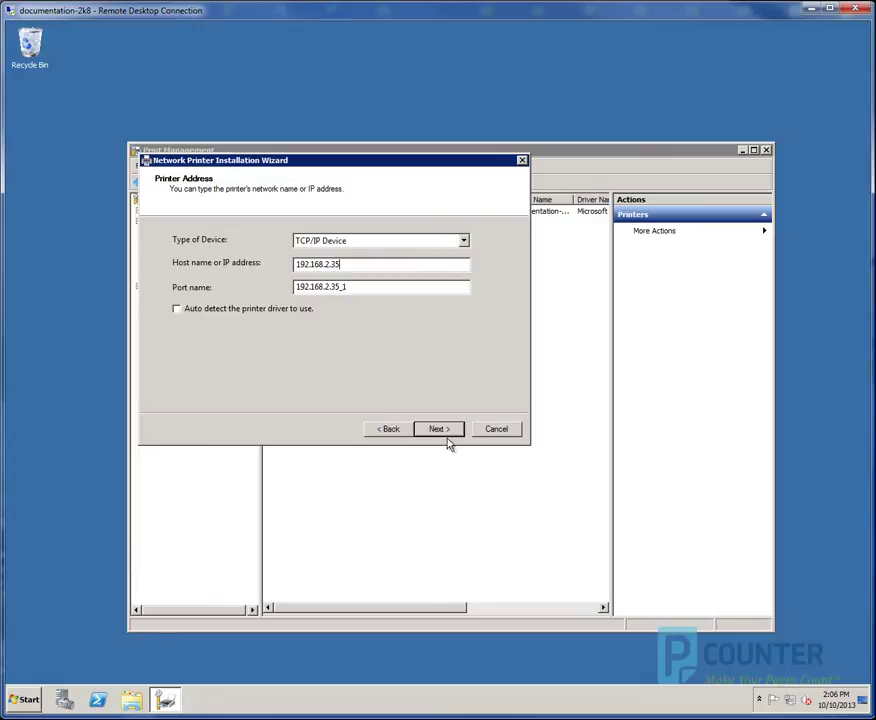
left_click(445, 435)
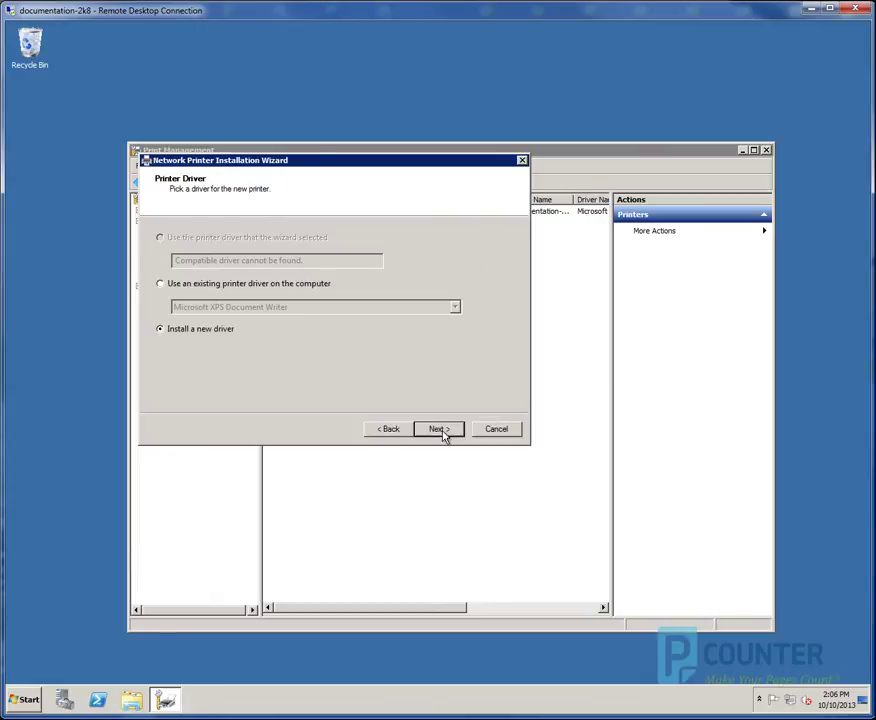
left_click(162, 285)
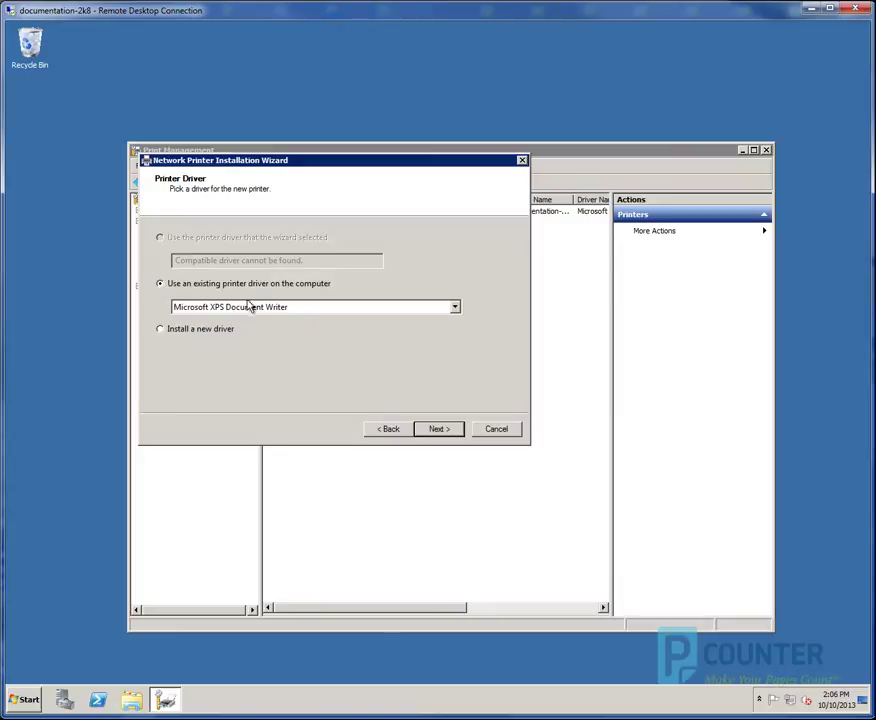
left_click(193, 331)
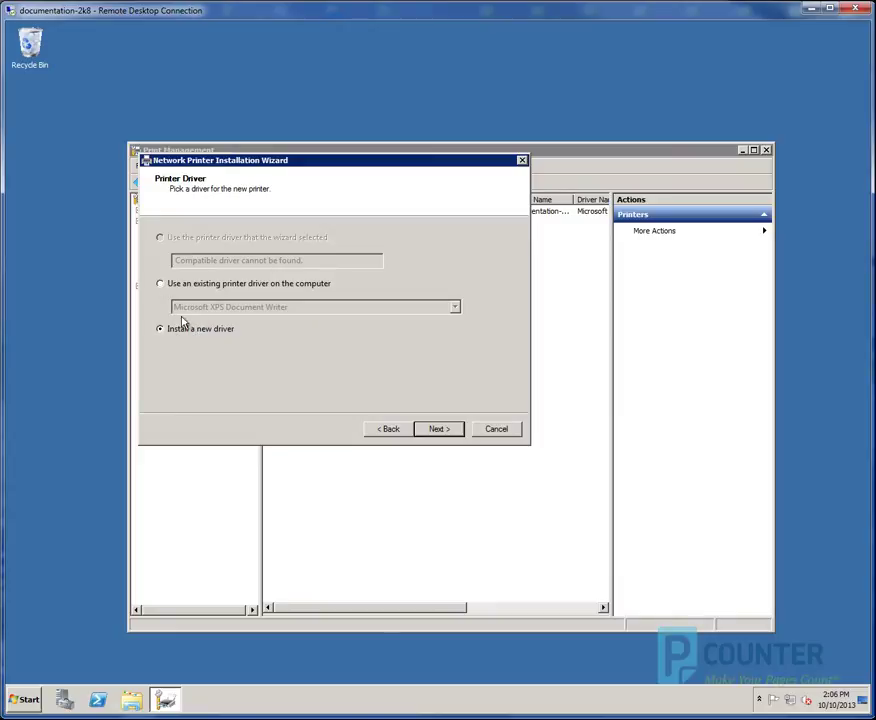
Load the x2GCHAX driver from C:\Xerox Drivers\7120 PCL6 x64 and select Xerox WorkCentre 7120 PCL6.
left_click(450, 432)
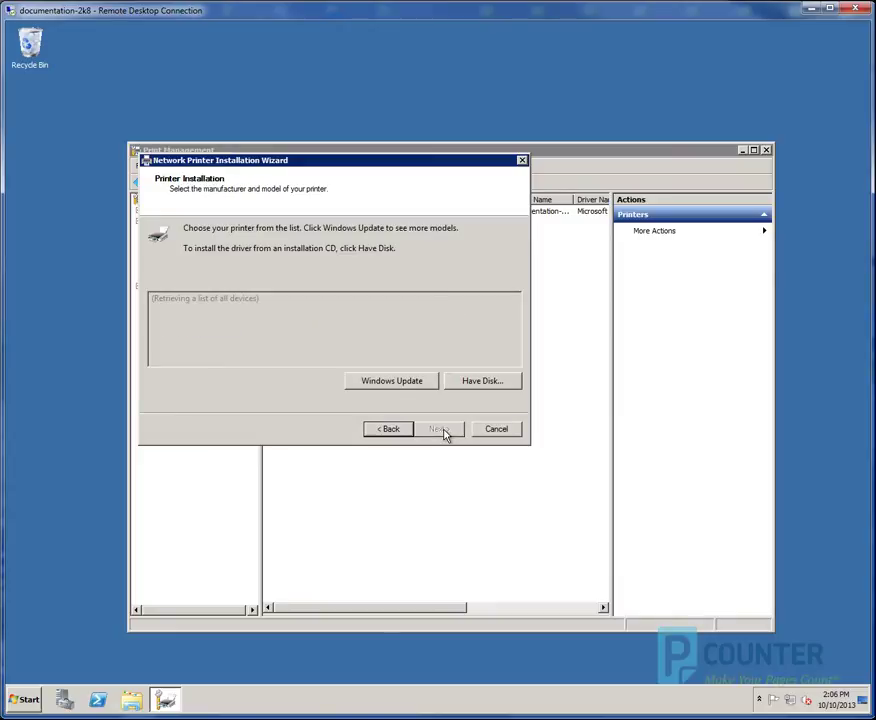
left_click(482, 384)
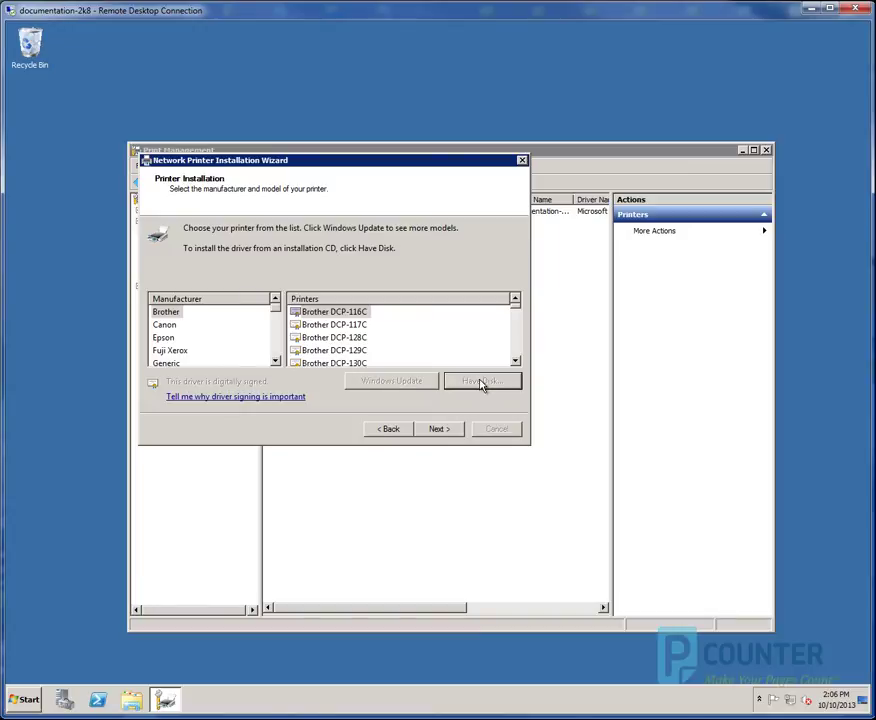
left_click(459, 366)
left_click(421, 194)
left_click(421, 194)
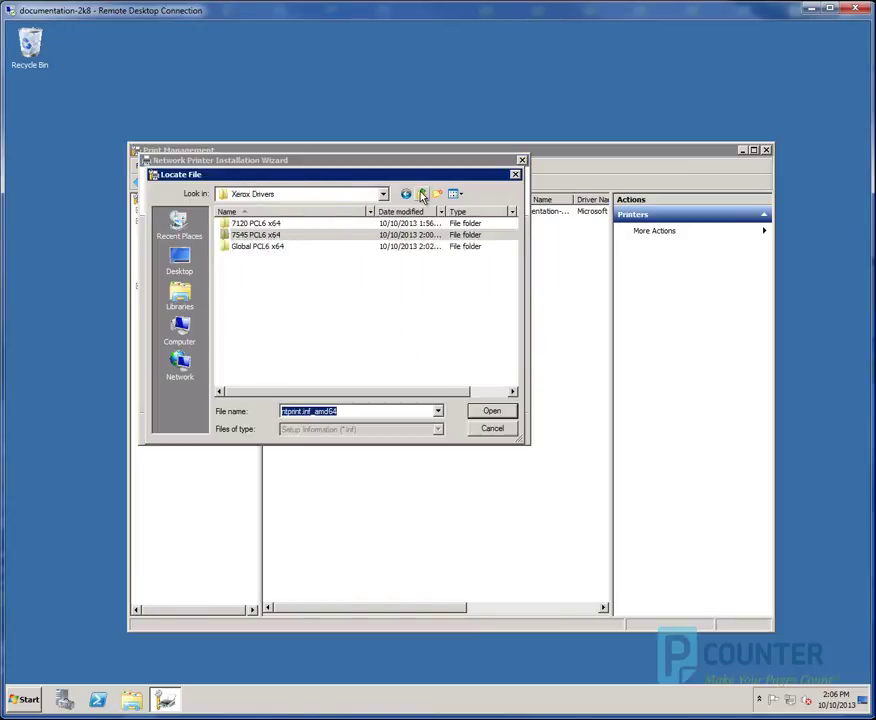
double_click(240, 223)
left_click(243, 226)
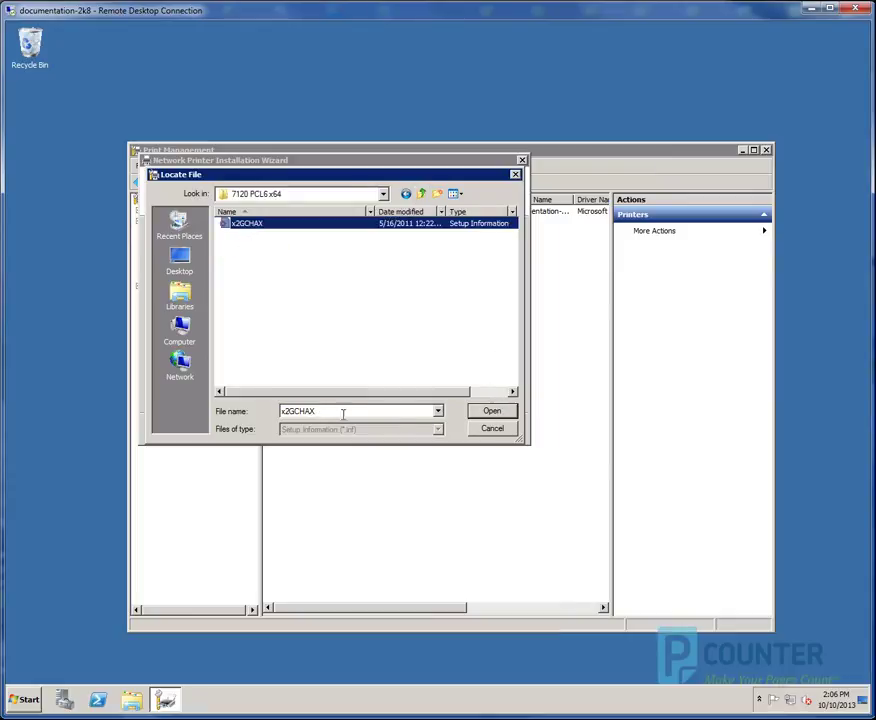
left_click(492, 416)
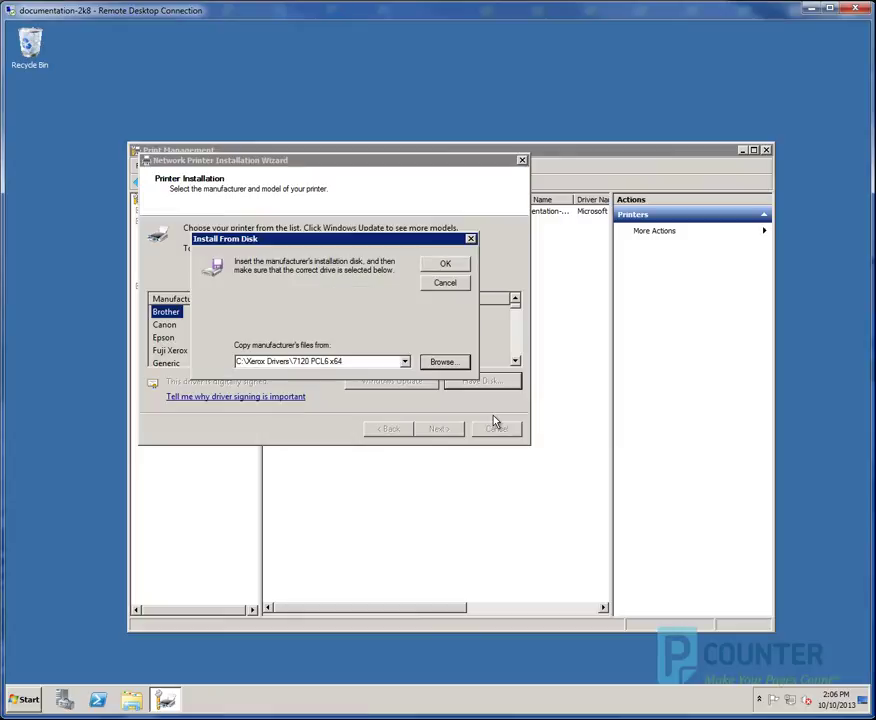
left_click(438, 265)
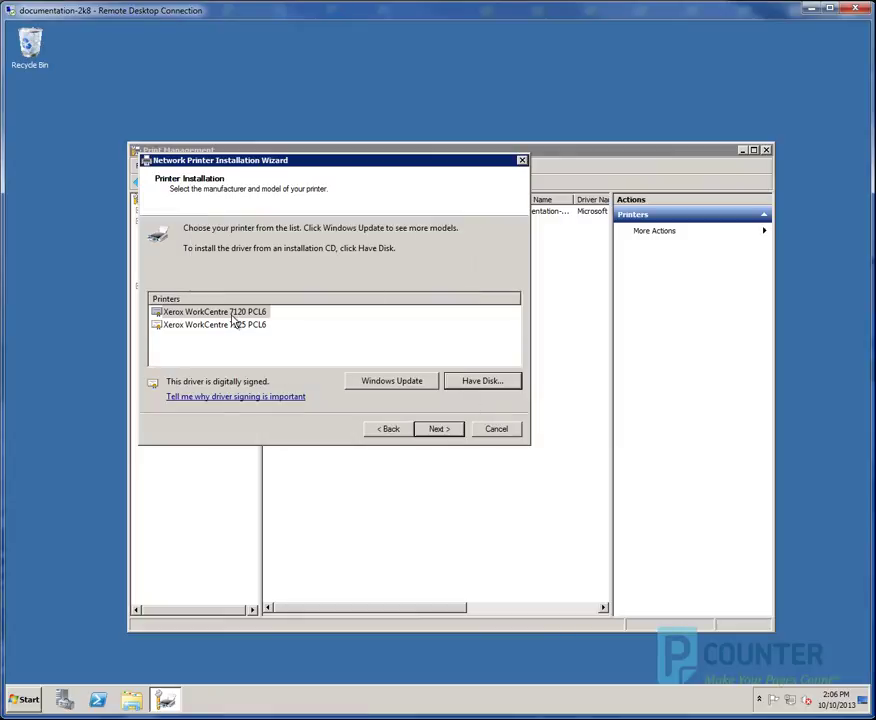
left_click(240, 313)
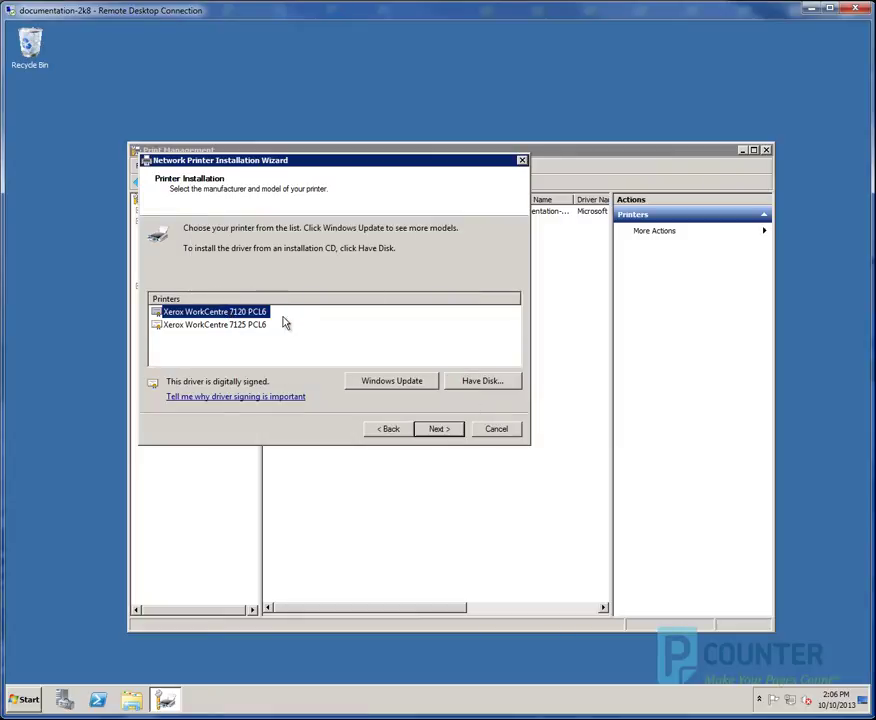
left_click(438, 430)
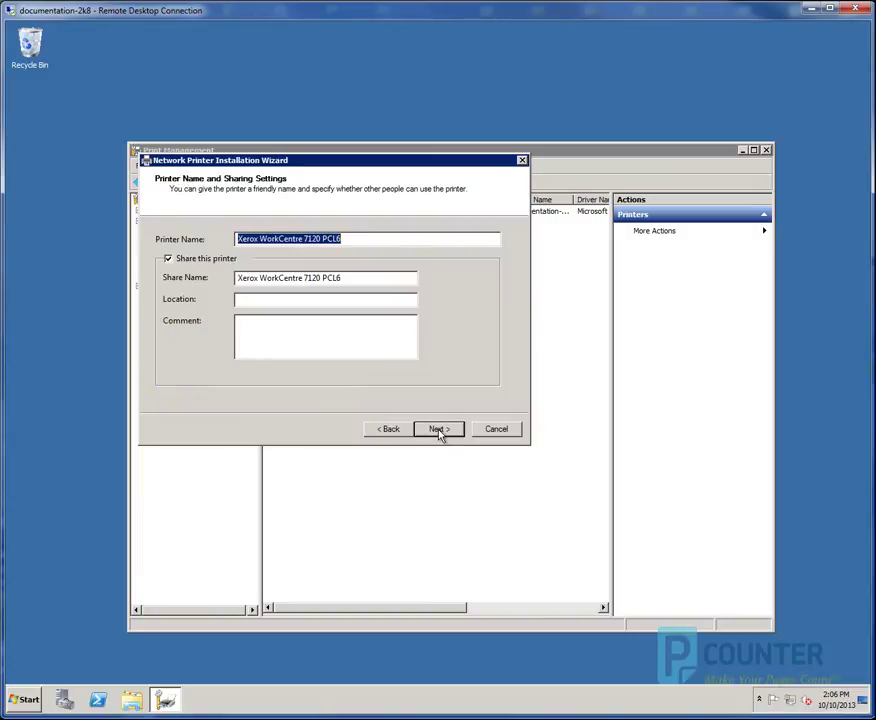
Keep the default printer and share names and install the WorkCentre 7120 printer.
left_click_drag(345, 240, 237, 240)
key("Tab")
key("Tab")
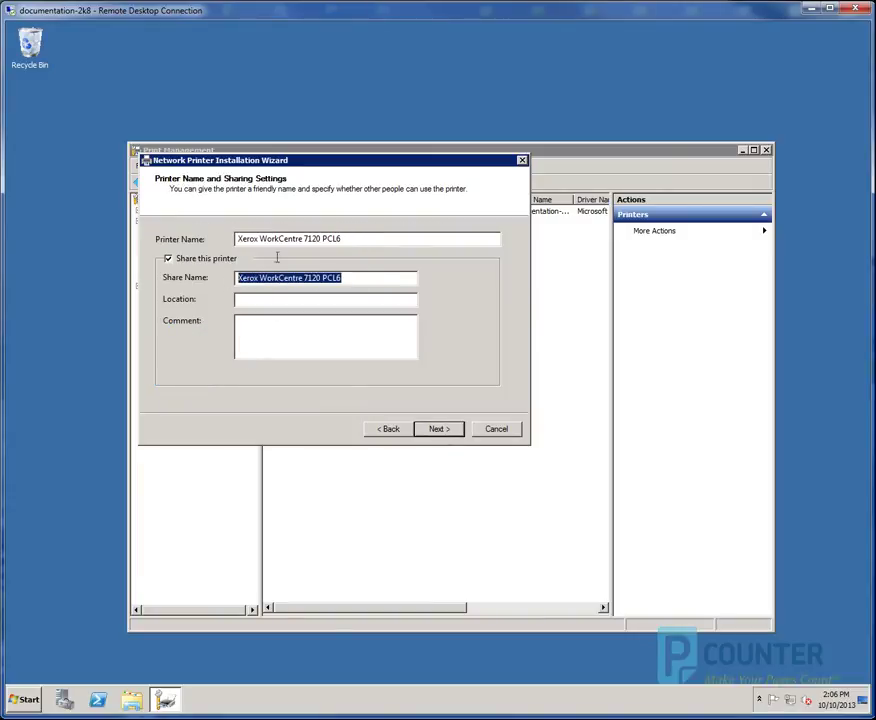
left_click(292, 283)
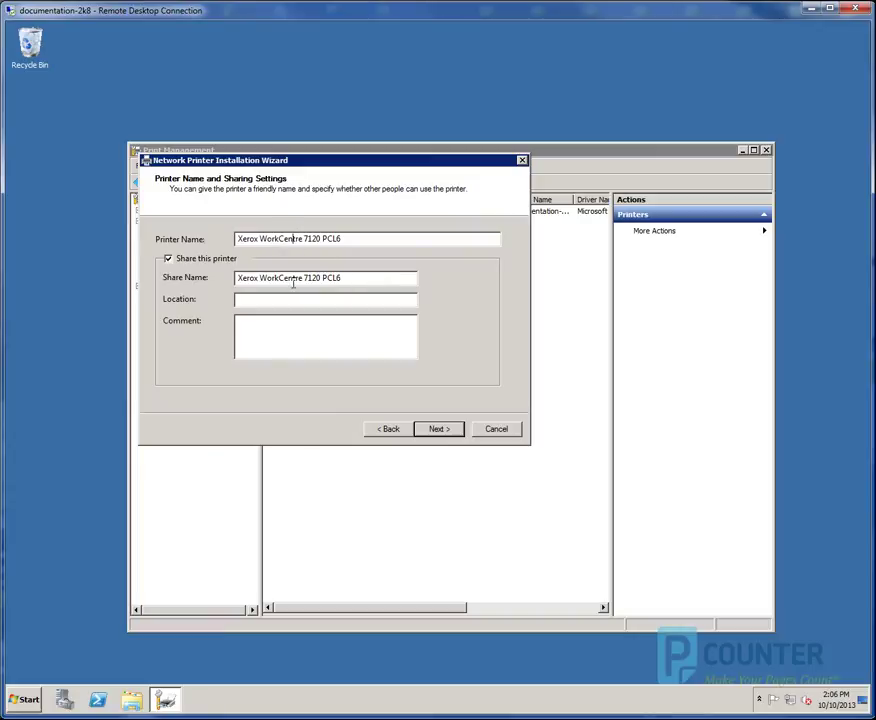
left_click(440, 429)
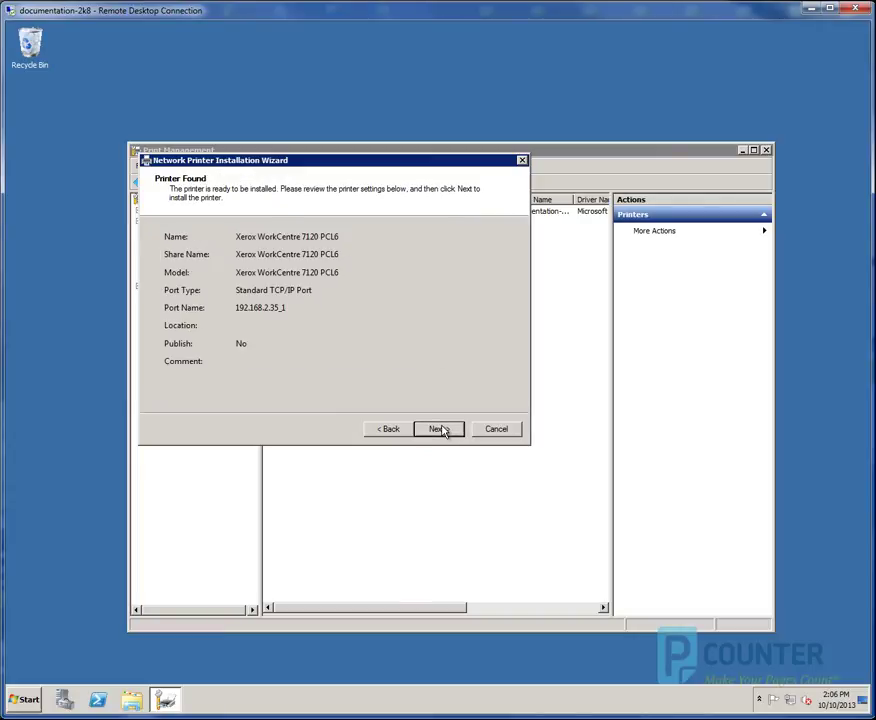
left_click(441, 429)
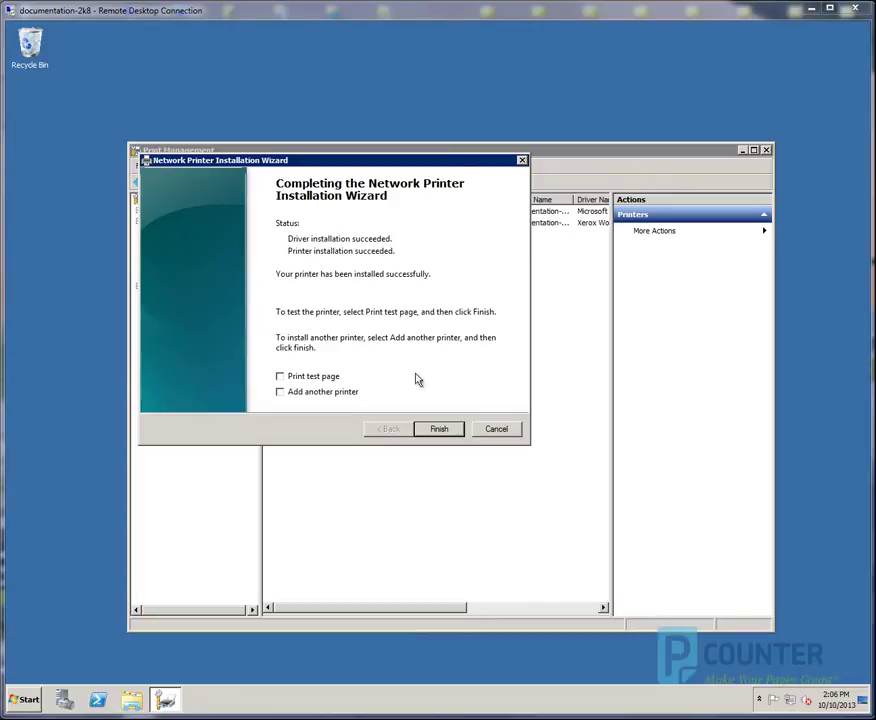
Tick Print test page, finish the wizard and close the test page notice.
left_click(281, 378)
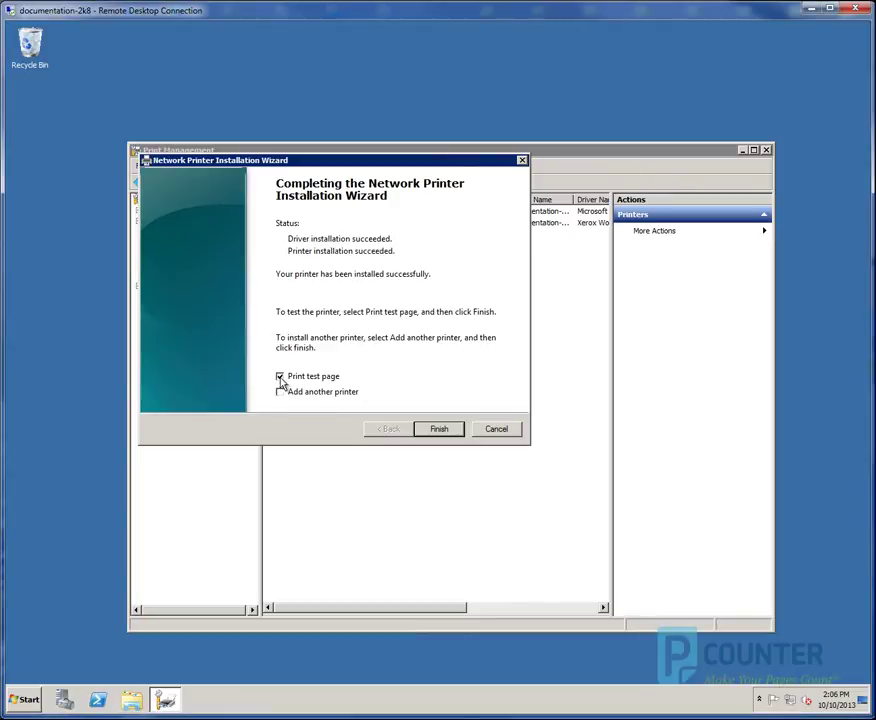
left_click(446, 436)
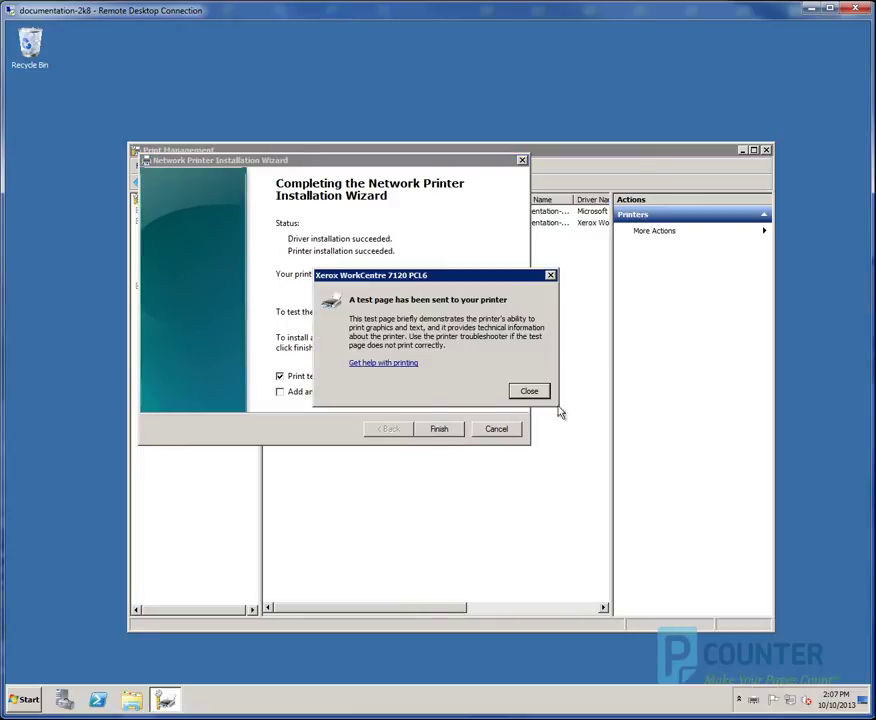
left_click(529, 392)
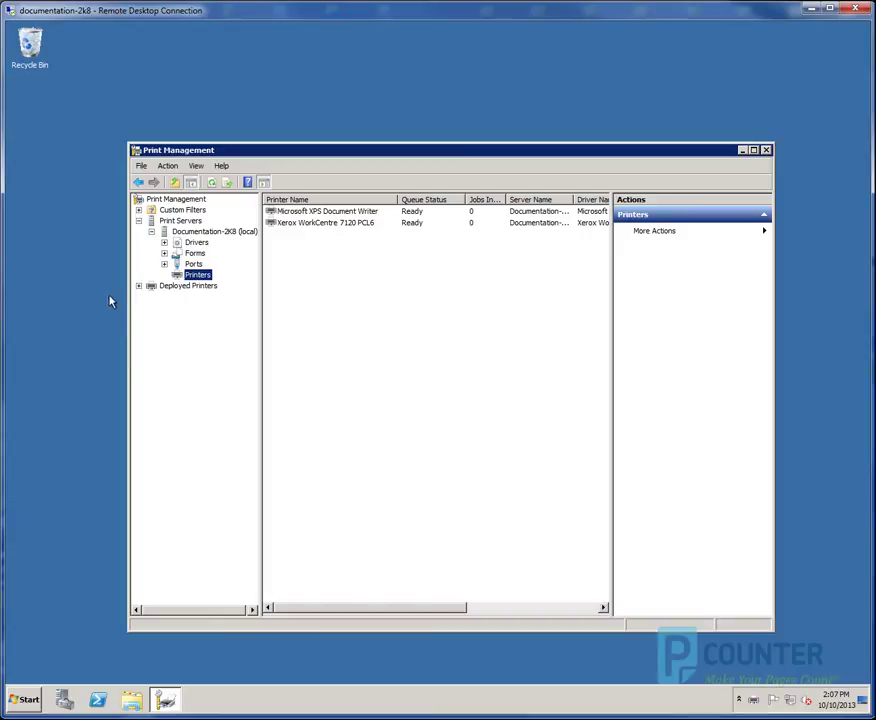
Add a TCP/IP printer at 192.168.2.41 and choose Install a new driver.
right_click(194, 275)
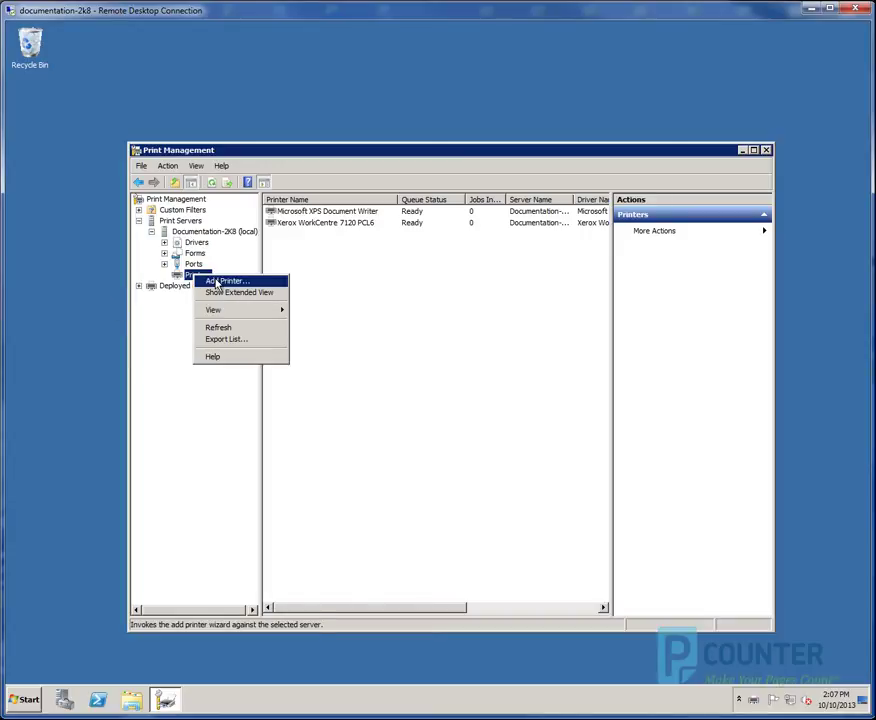
left_click(216, 283)
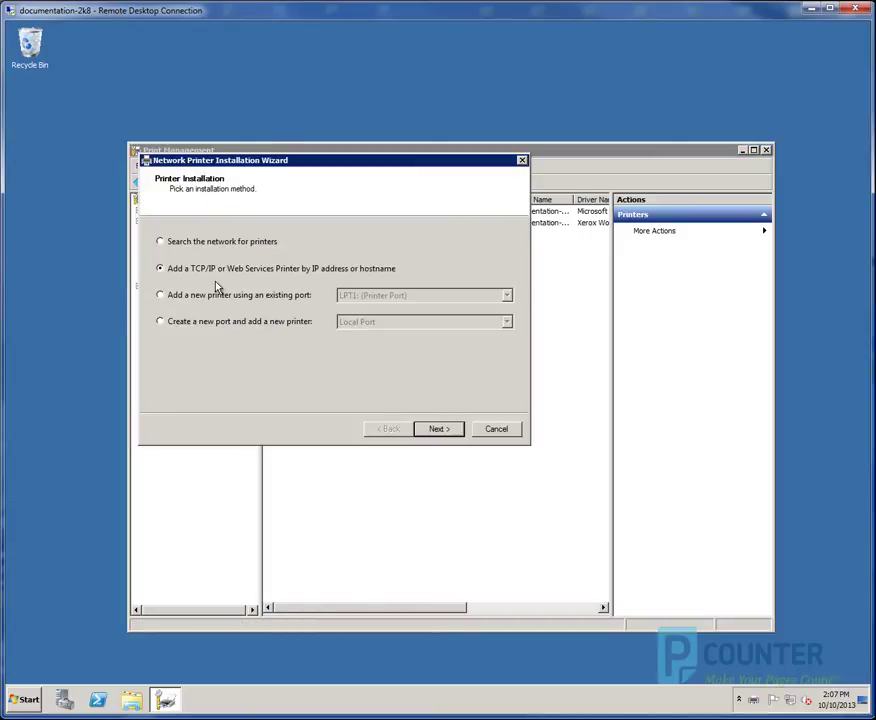
left_click(457, 428)
left_click(323, 263)
type("192.168.2.41")
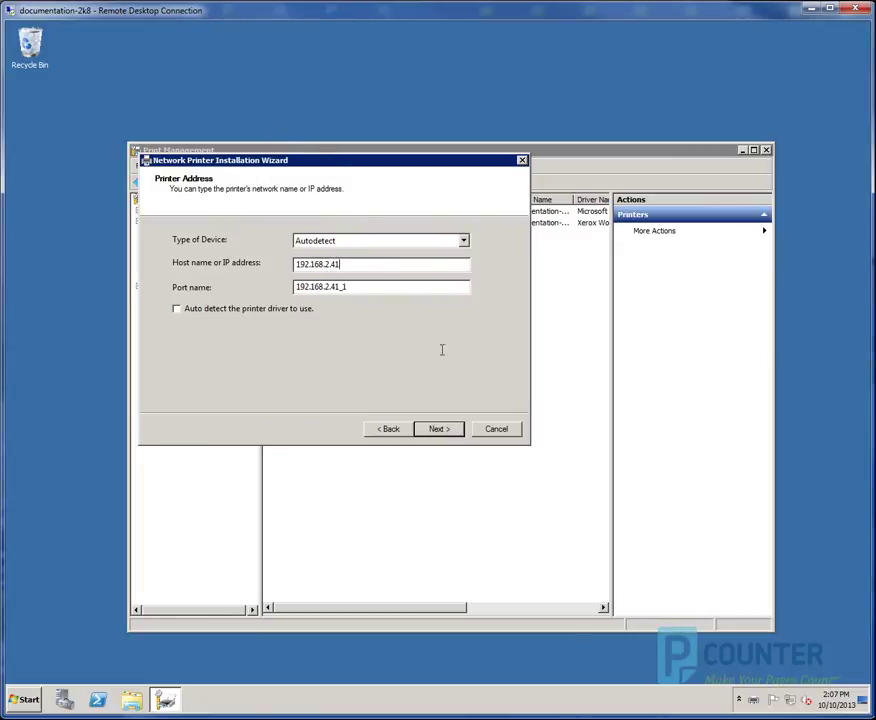
left_click(441, 429)
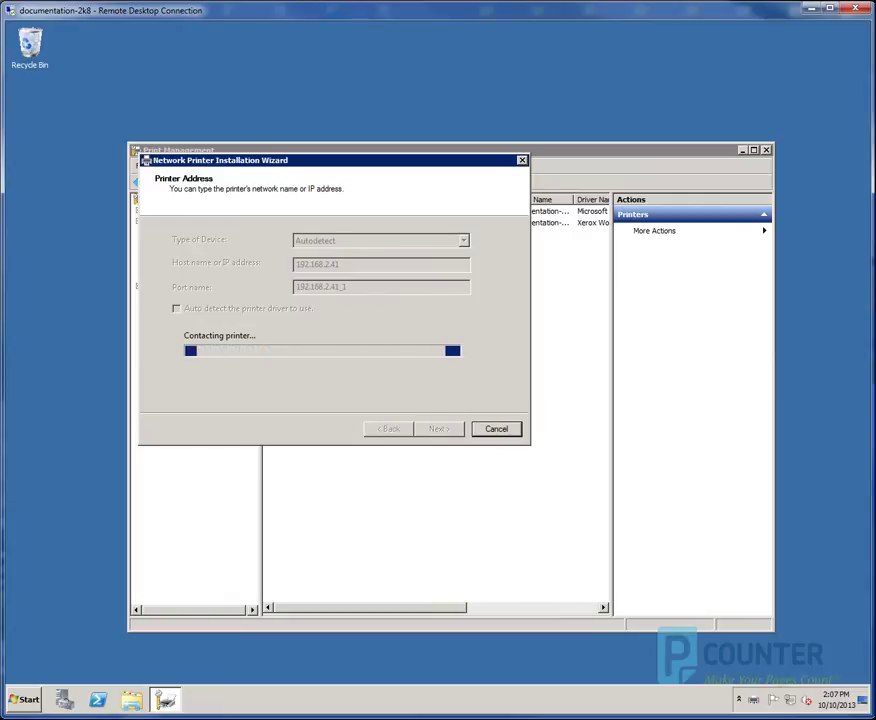
left_click(160, 284)
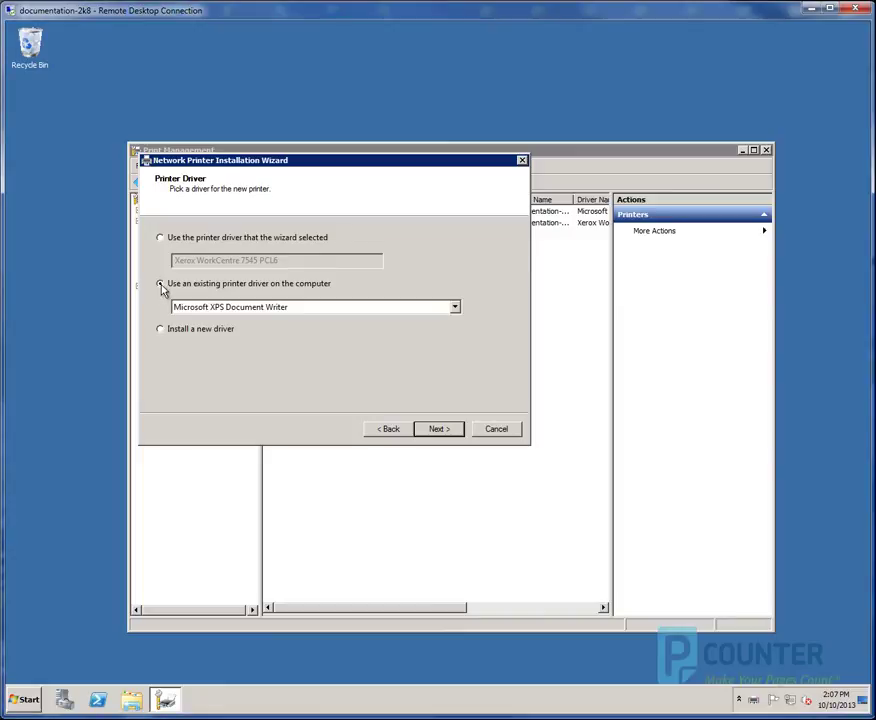
left_click(166, 335)
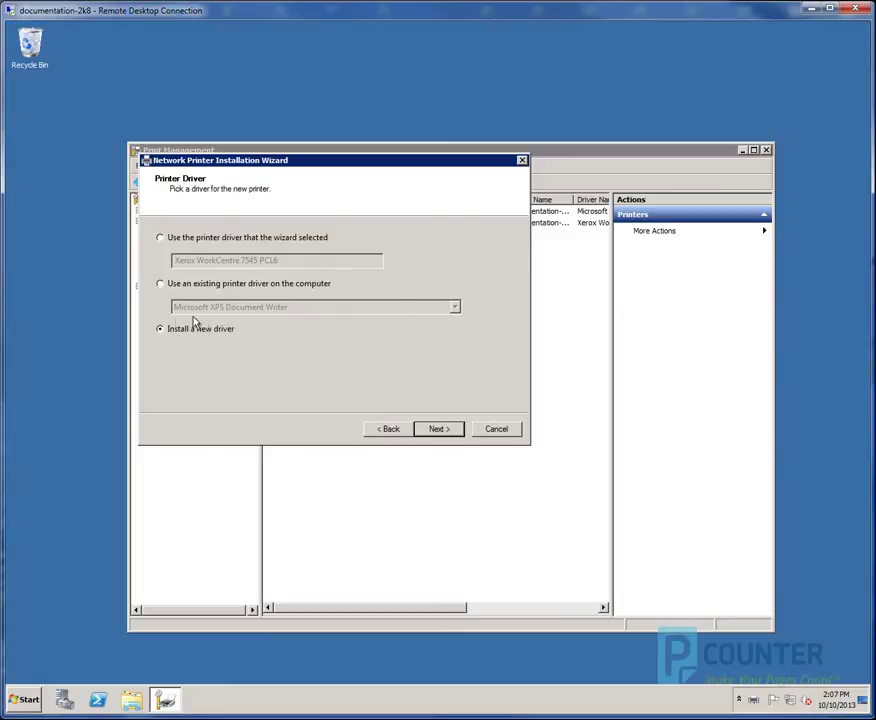
Load x2DNORX.inf from the 7545 PCL6 x64 folder and select Xerox WorkCentre 7545 PCL6.
left_click(446, 437)
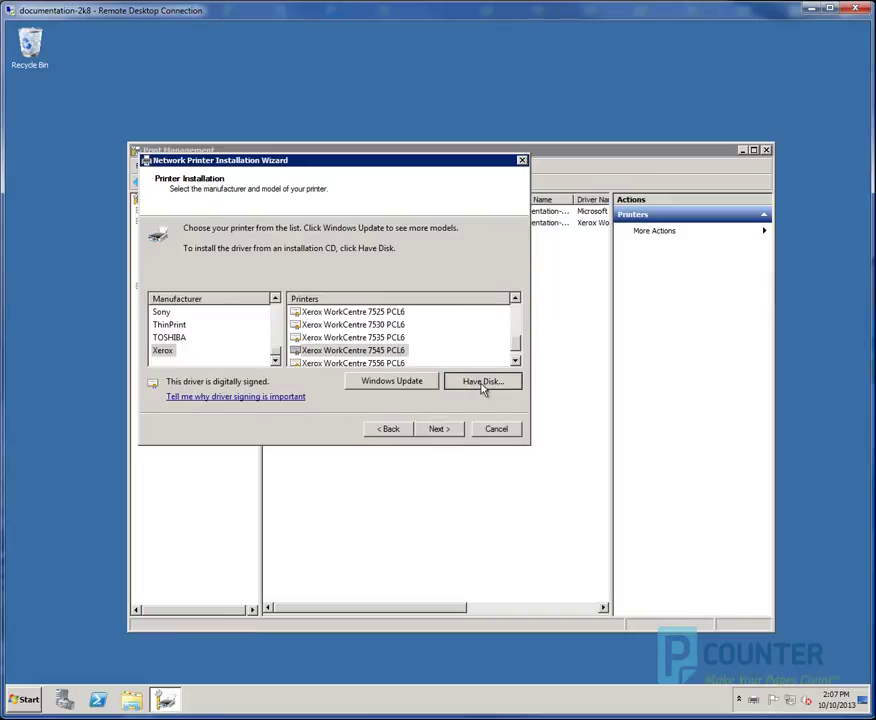
left_click(481, 388)
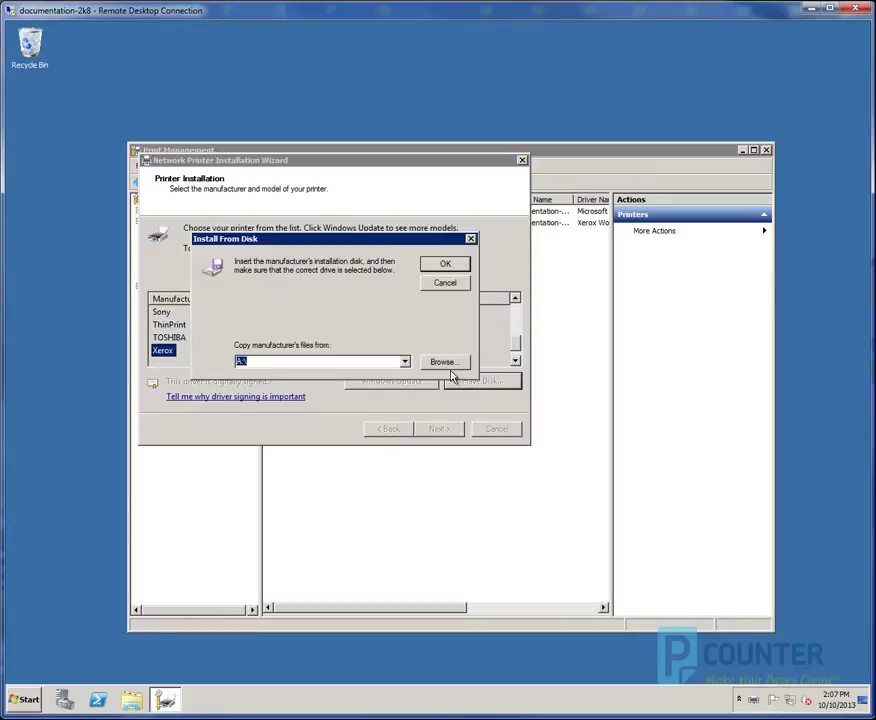
left_click(450, 365)
left_click(420, 194)
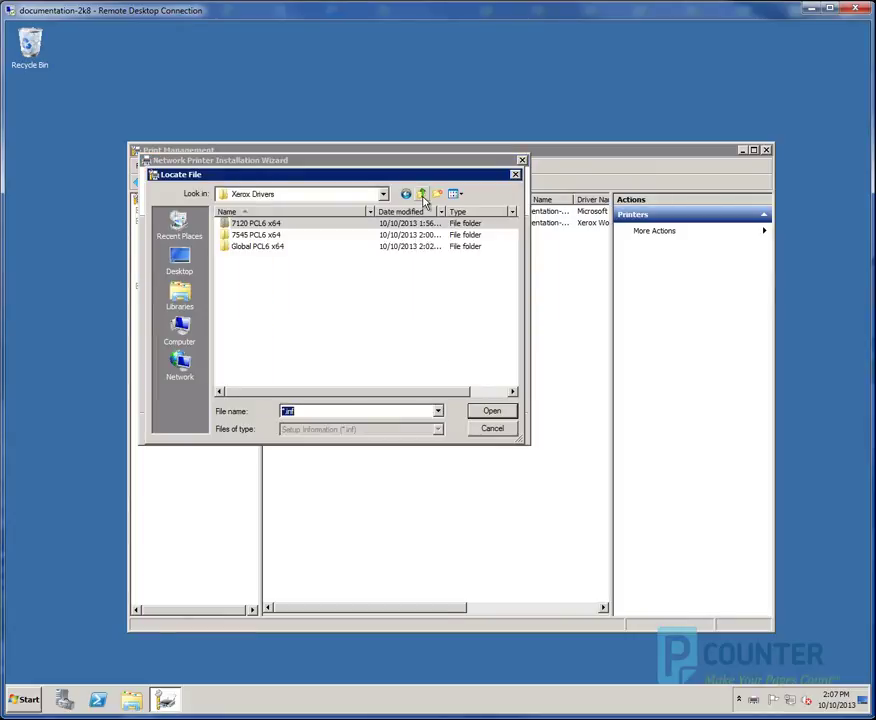
left_click(243, 236)
double_click(243, 236)
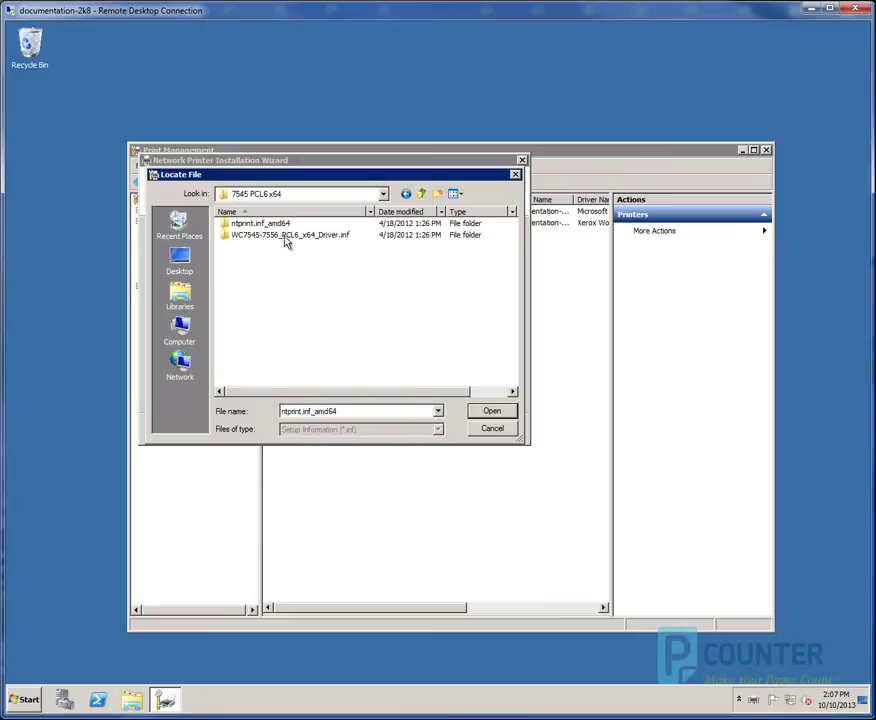
double_click(284, 237)
left_click(238, 225)
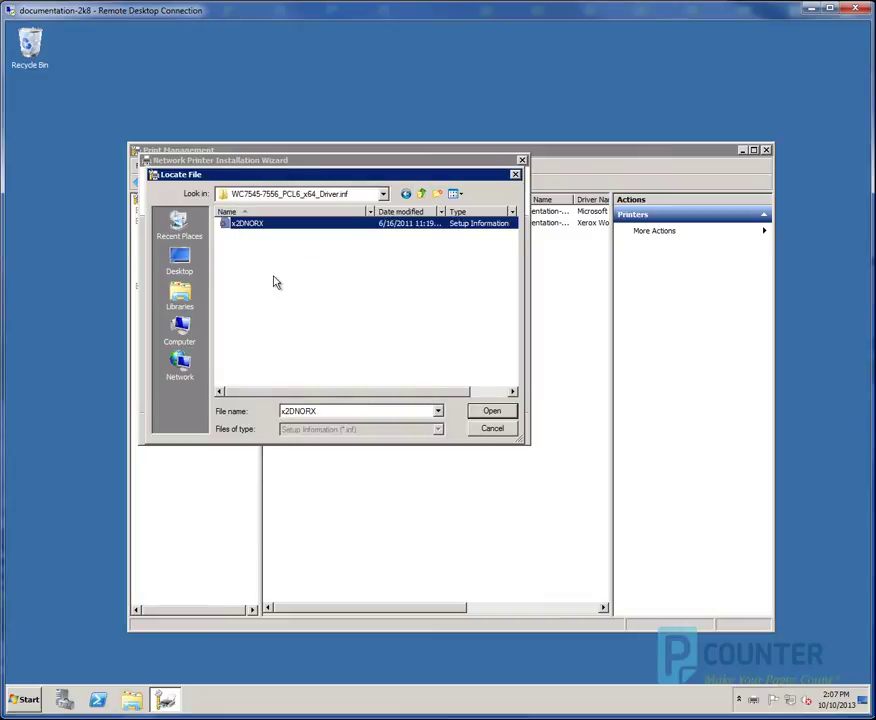
left_click(492, 411)
left_click(445, 263)
left_click(240, 350)
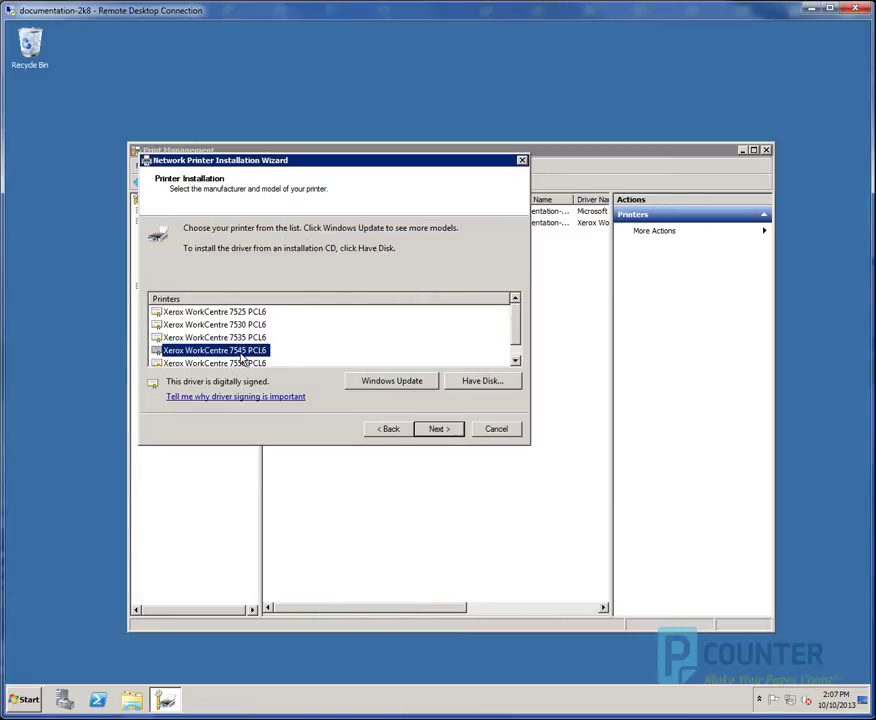
Keep the suggested printer and share names and install the WorkCentre 7545 printer.
left_click(439, 428)
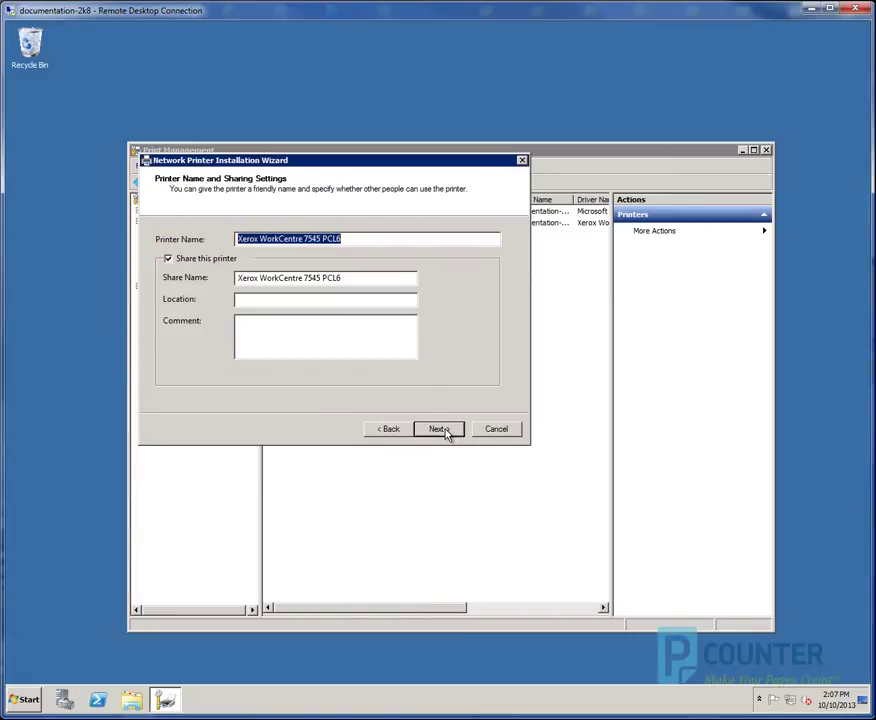
left_click(267, 238)
left_click_drag(240, 238, 226, 285)
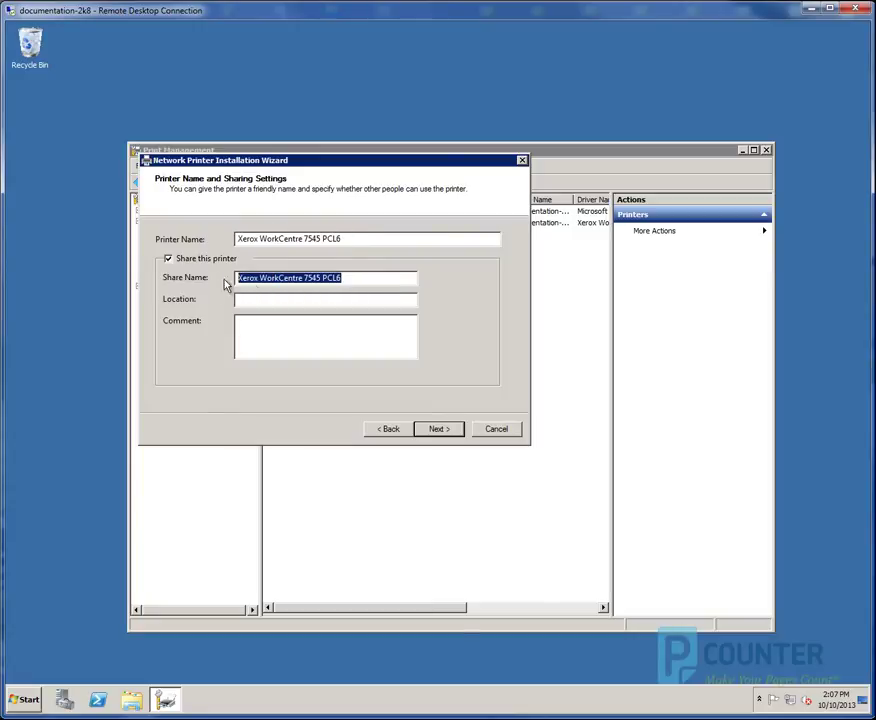
left_click(445, 430)
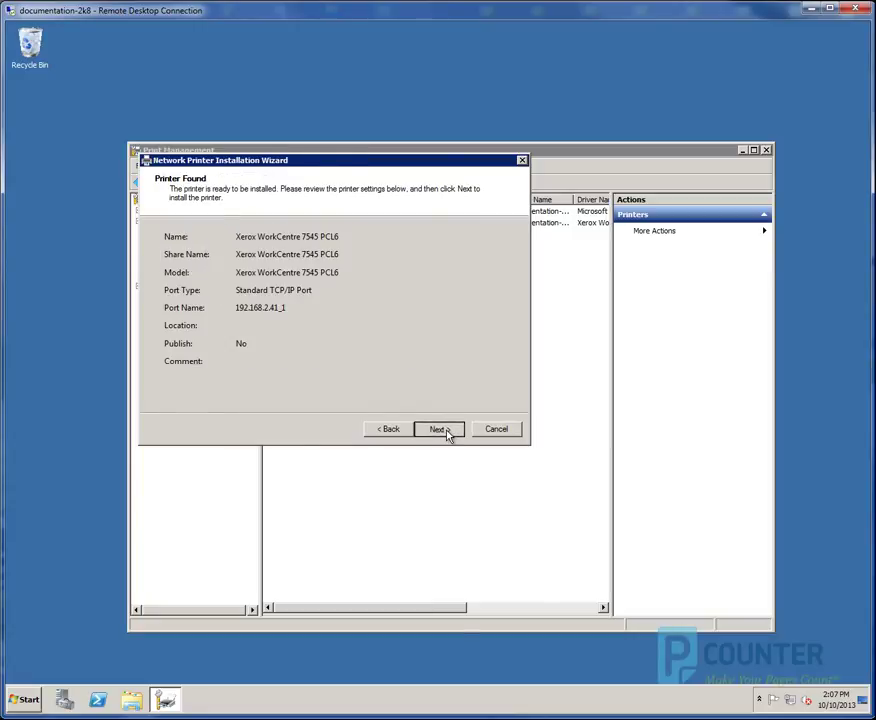
left_click(446, 429)
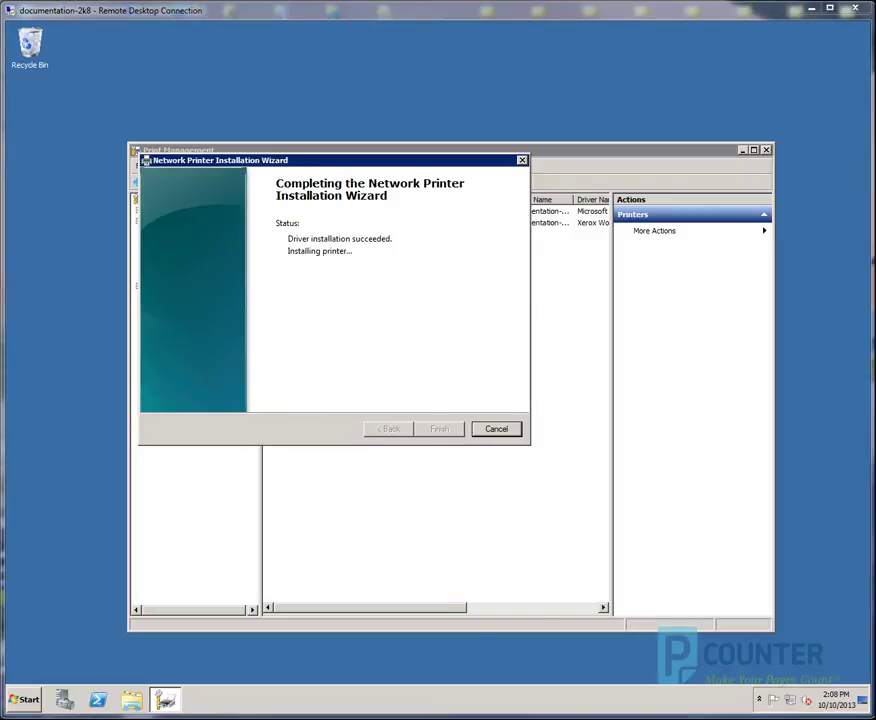
Keep Print test page checked, finish the wizard and close the confirmation.
left_click(291, 378)
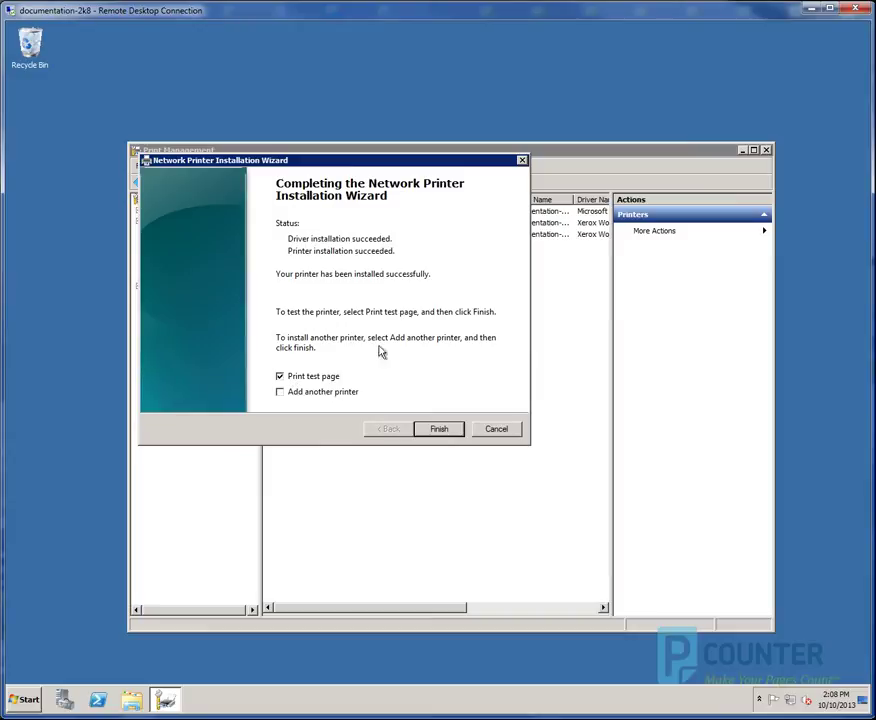
left_click(449, 438)
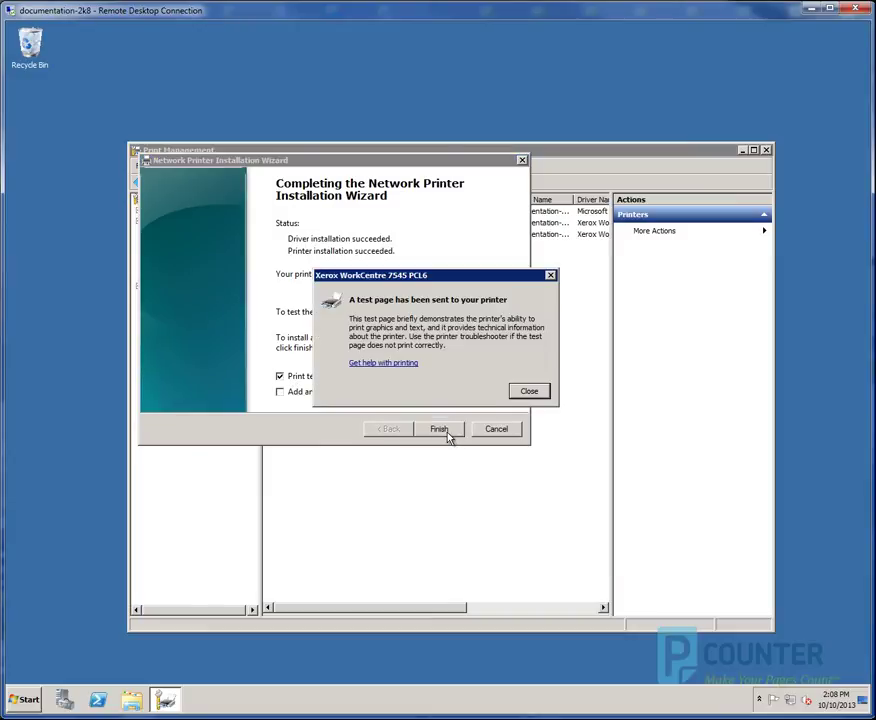
left_click(531, 397)
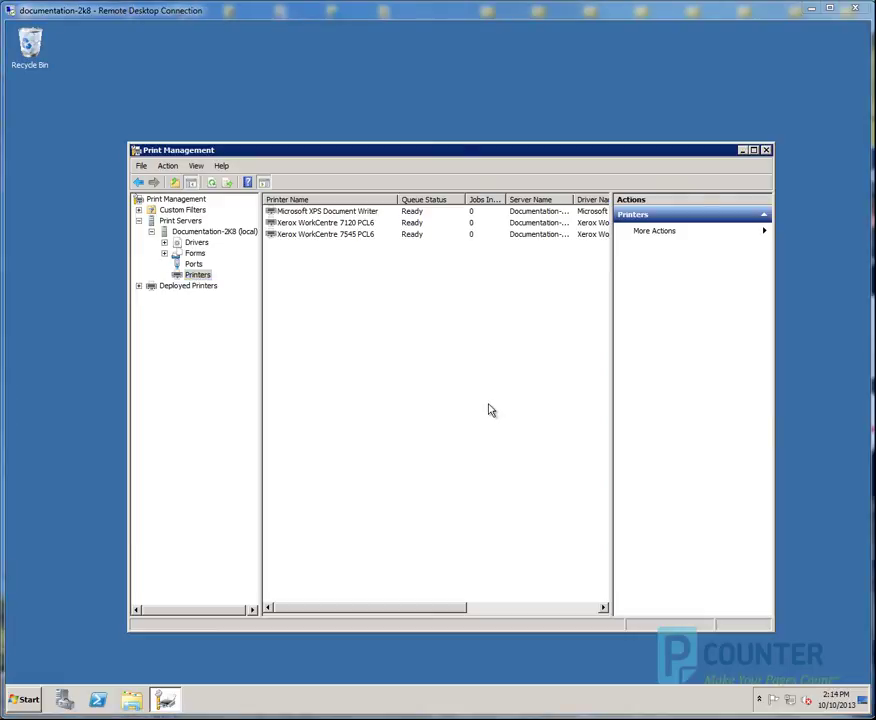
left_click(20, 698)
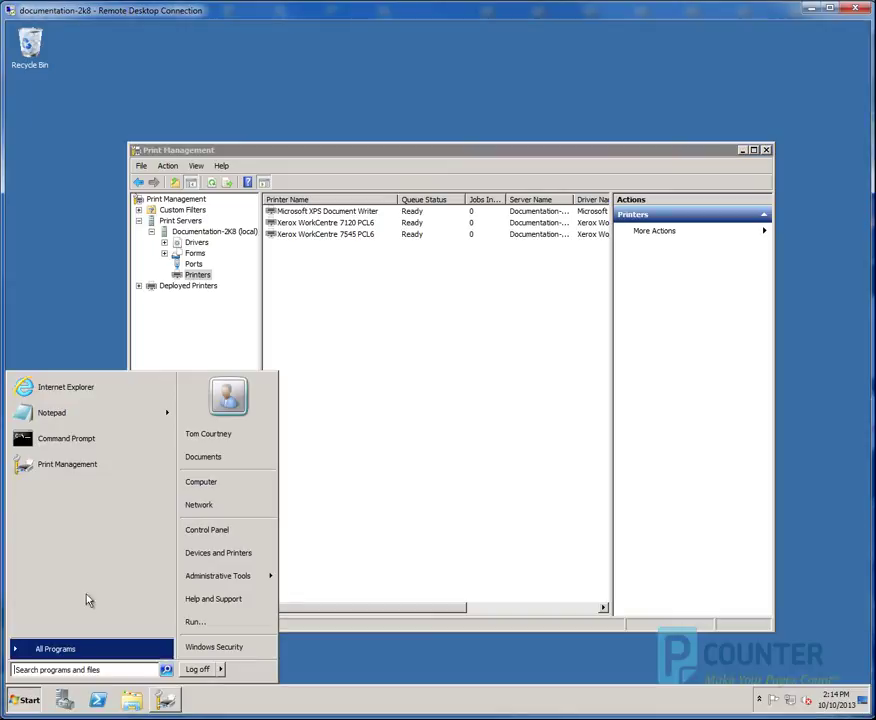
left_click(100, 390)
left_click(299, 160)
type("www.pcounter.com")
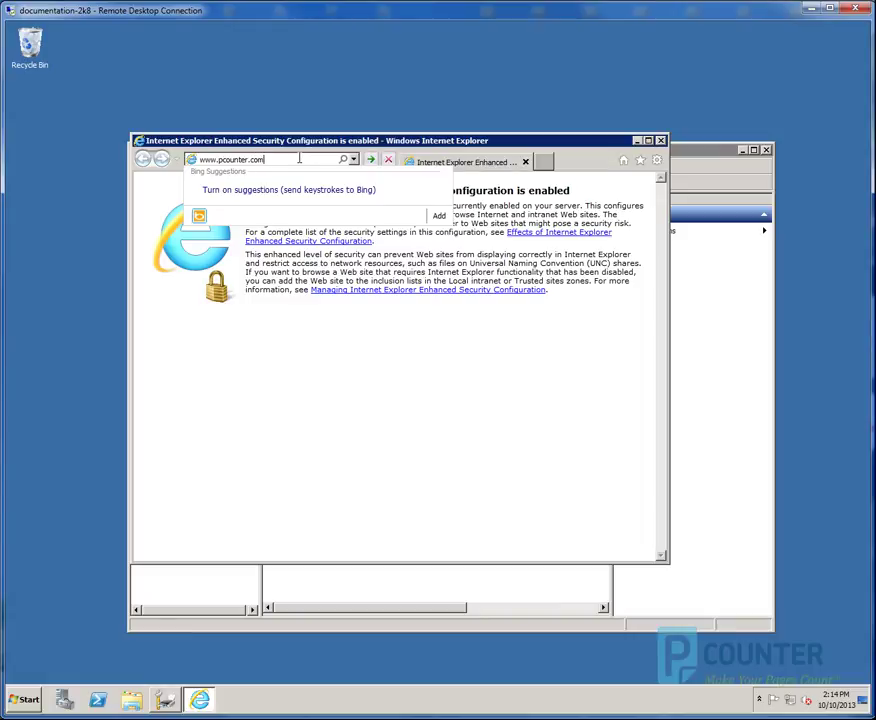
type("/downloads")
key("Return")
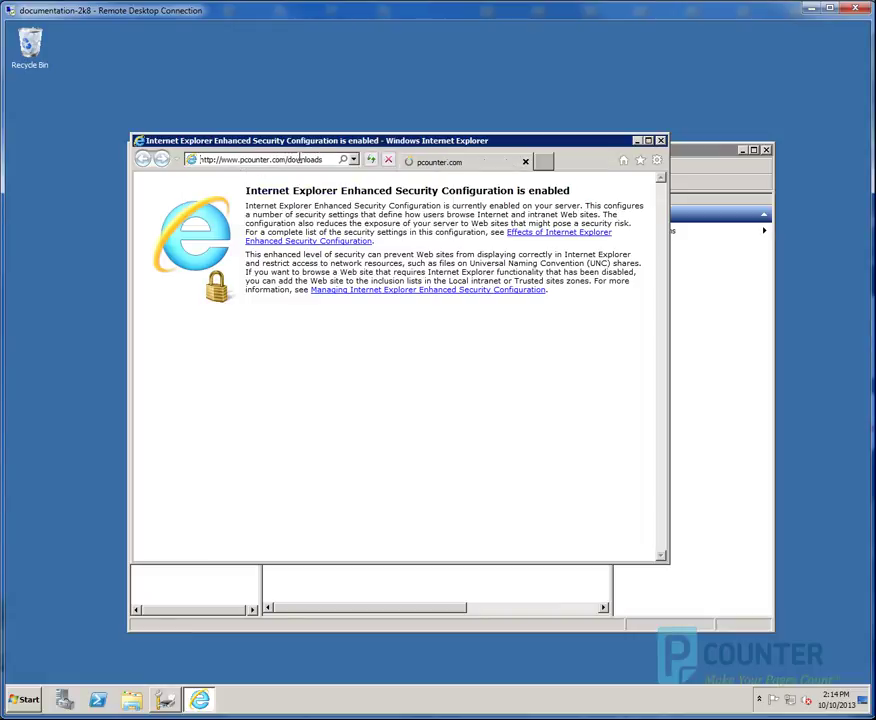
left_click(658, 165)
left_click(590, 281)
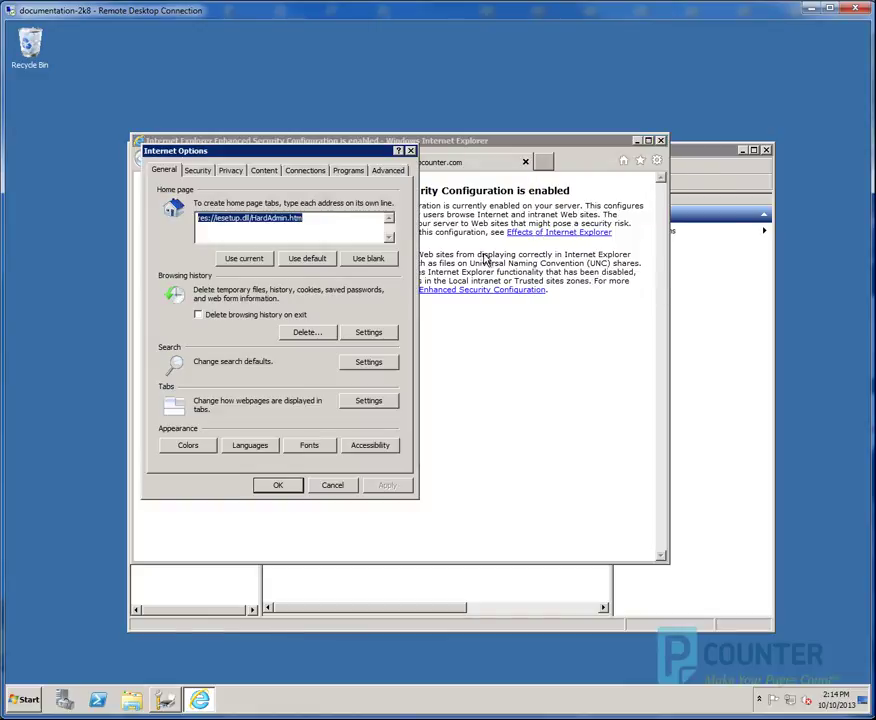
left_click(197, 170)
left_click(285, 225)
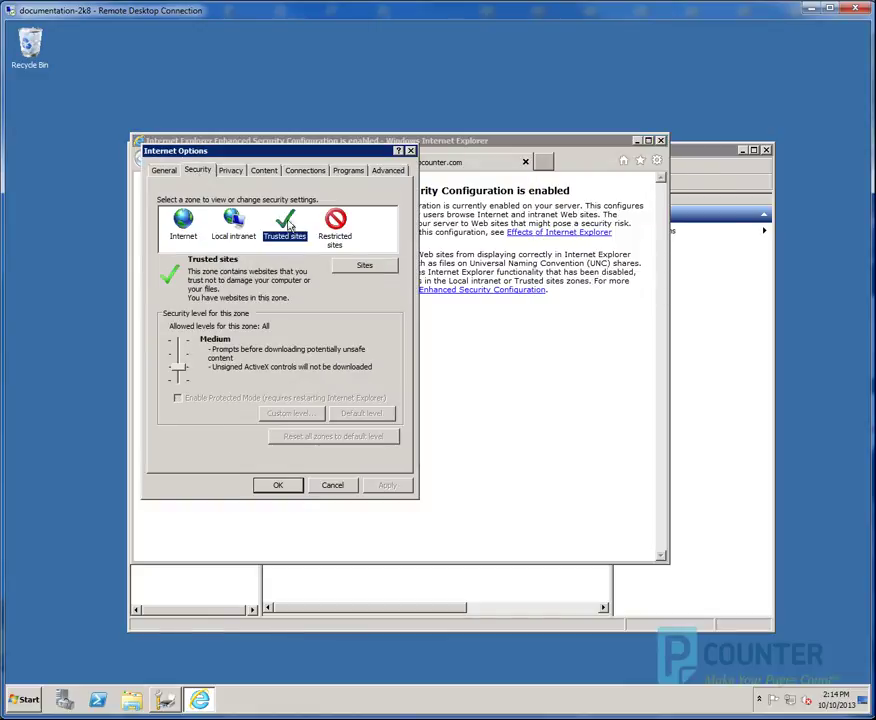
left_click(362, 265)
left_click_drag(325, 241, 133, 248)
type("www.pcounter.c")
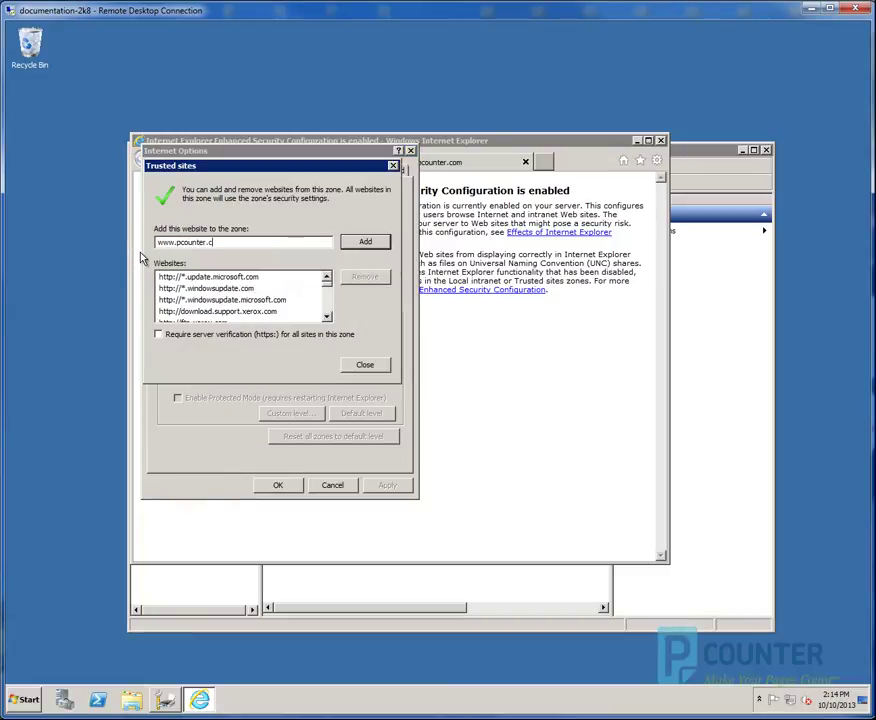
left_click(370, 243)
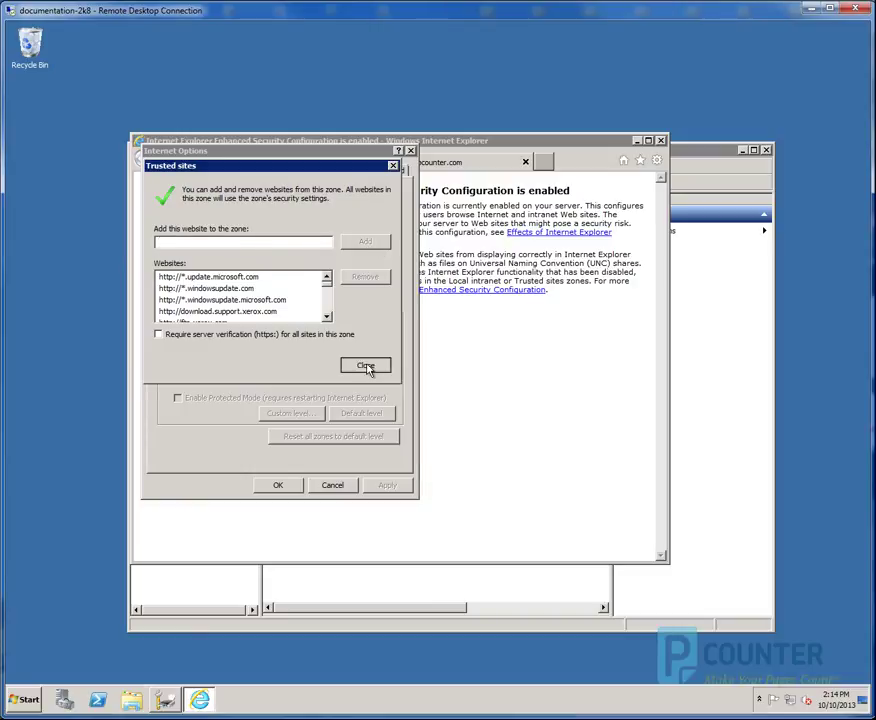
left_click(365, 364)
left_click(279, 486)
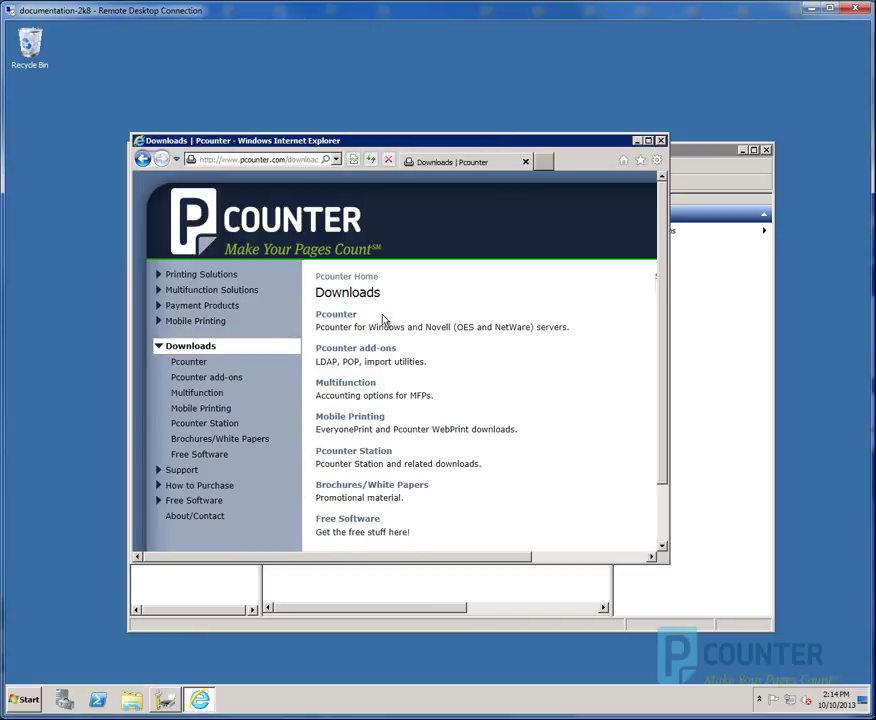
Save the North America pcounterWin271a.zip download, open it and select the setup file.
left_click(332, 321)
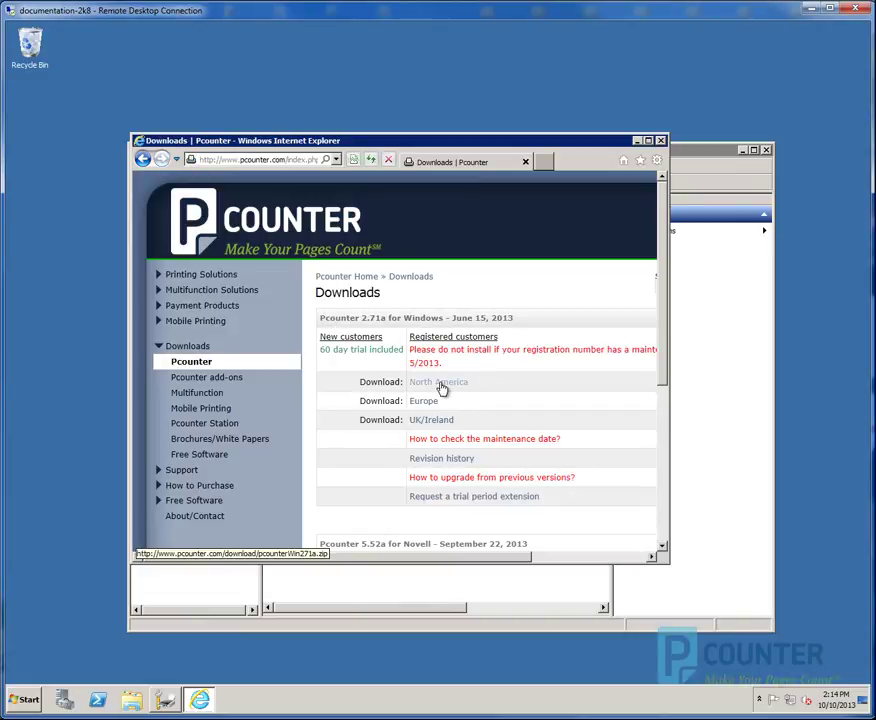
left_click(441, 388)
left_click(342, 362)
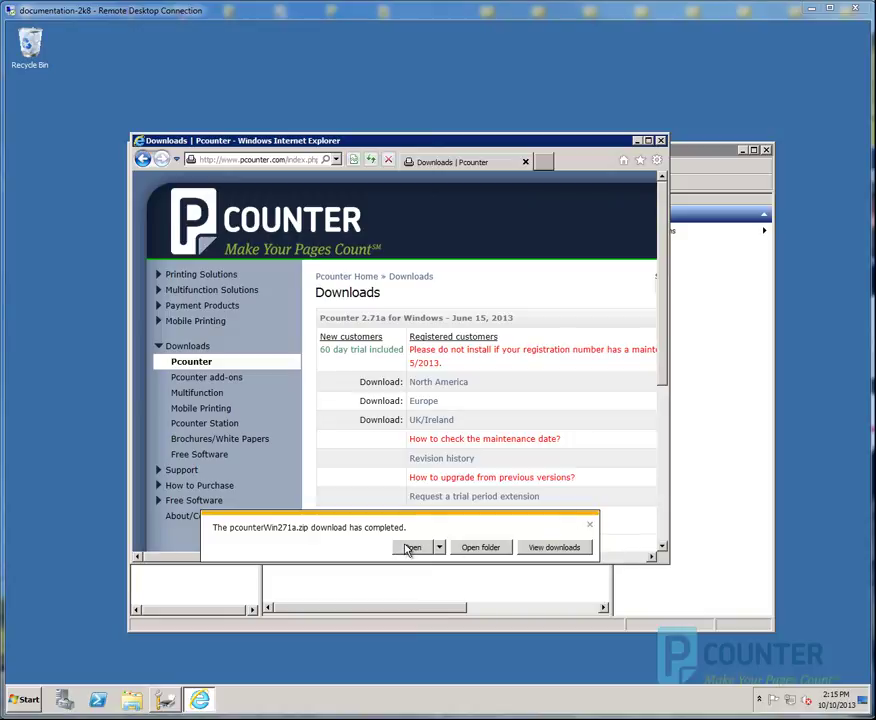
left_click(409, 549)
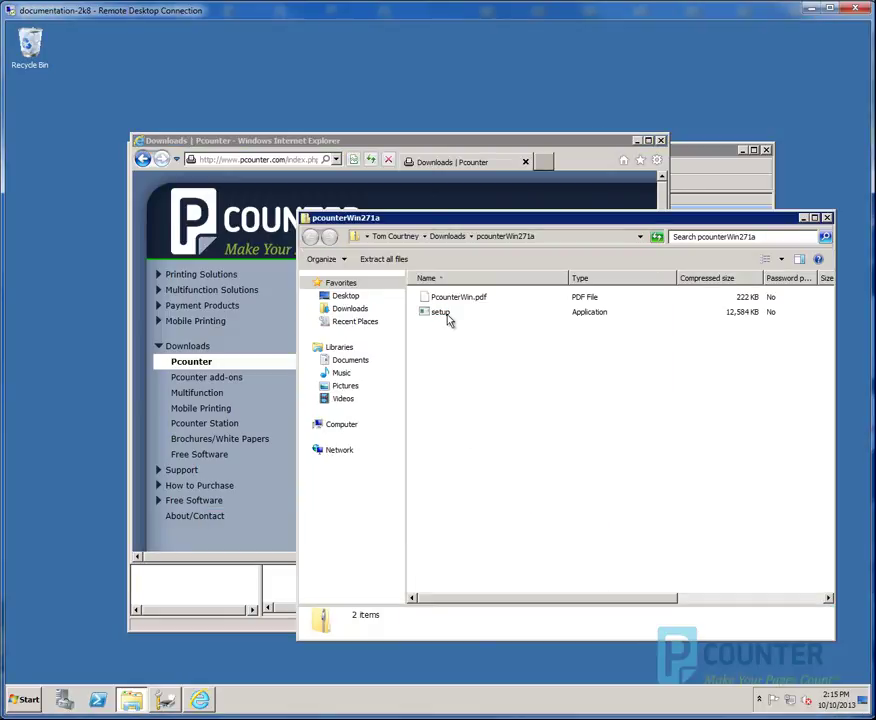
left_click(446, 316)
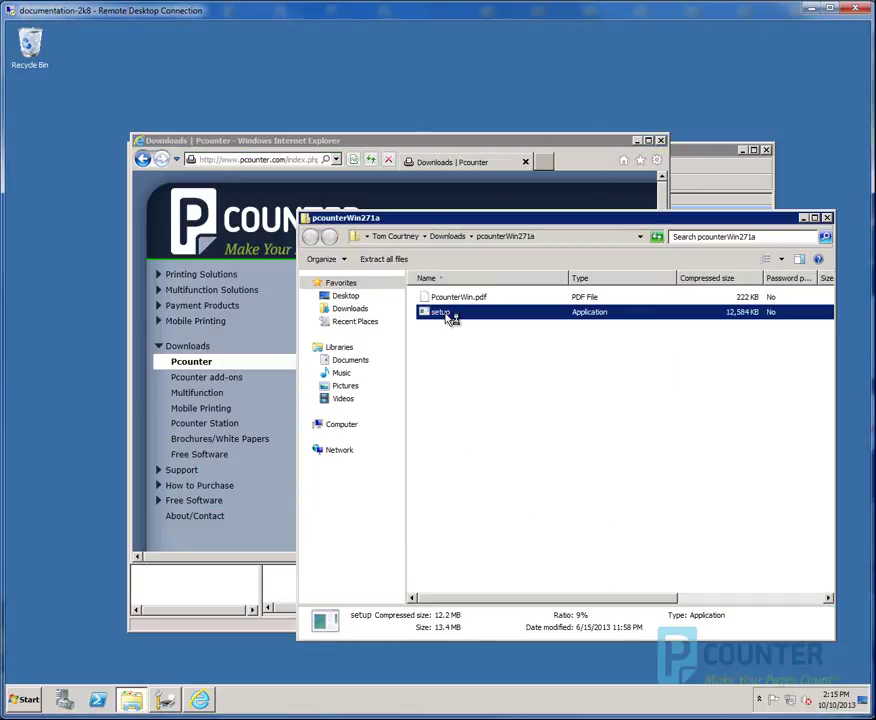
Run setup.exe and install Pcounter for Windows to the default C:\Program Files (x86)\Pcounter for NT\ folder.
double_click(446, 316)
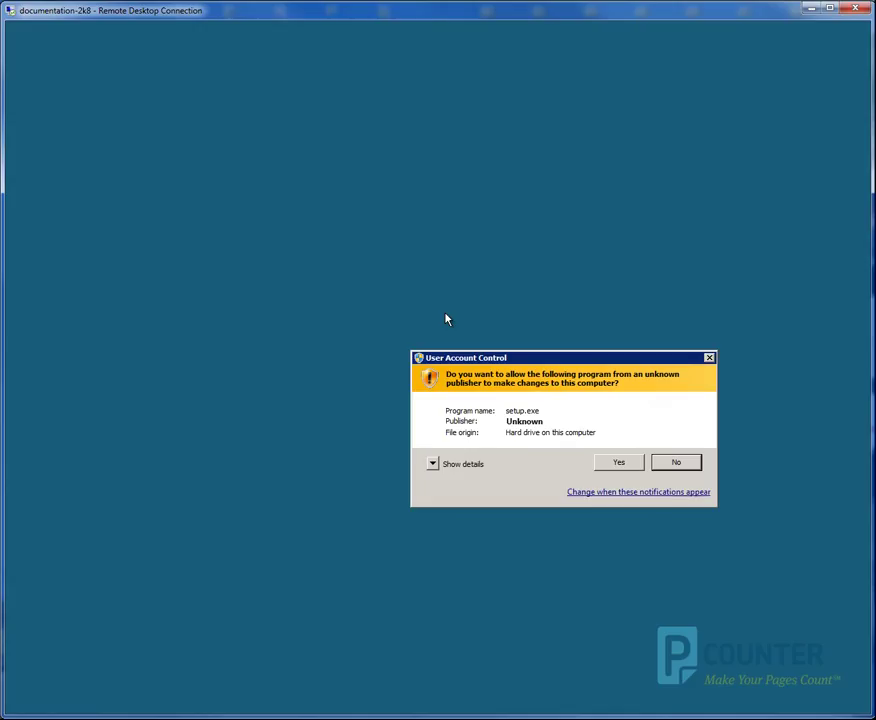
left_click(619, 462)
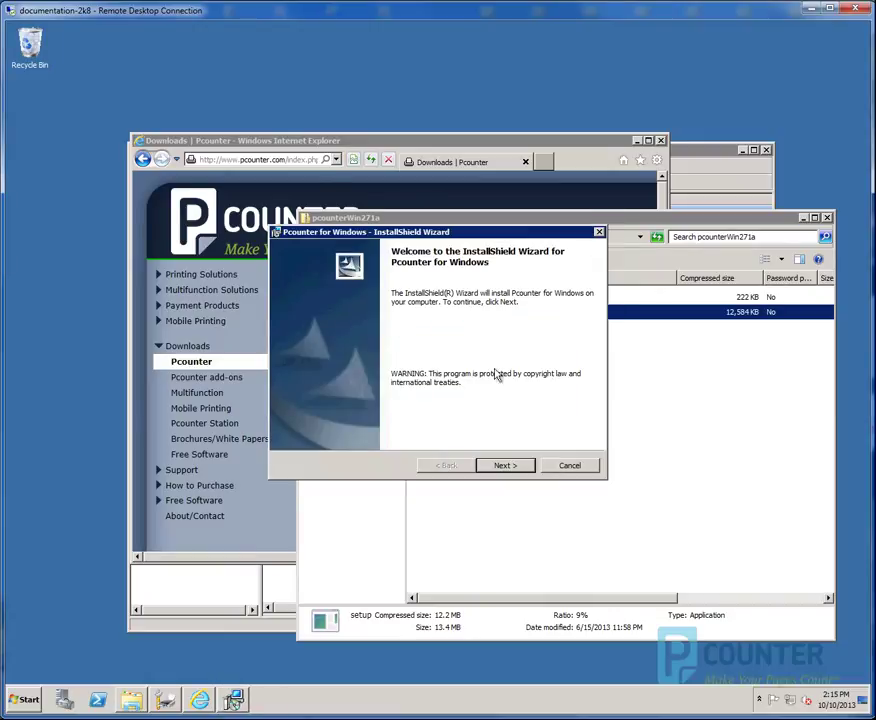
left_click(504, 467)
left_click(504, 467)
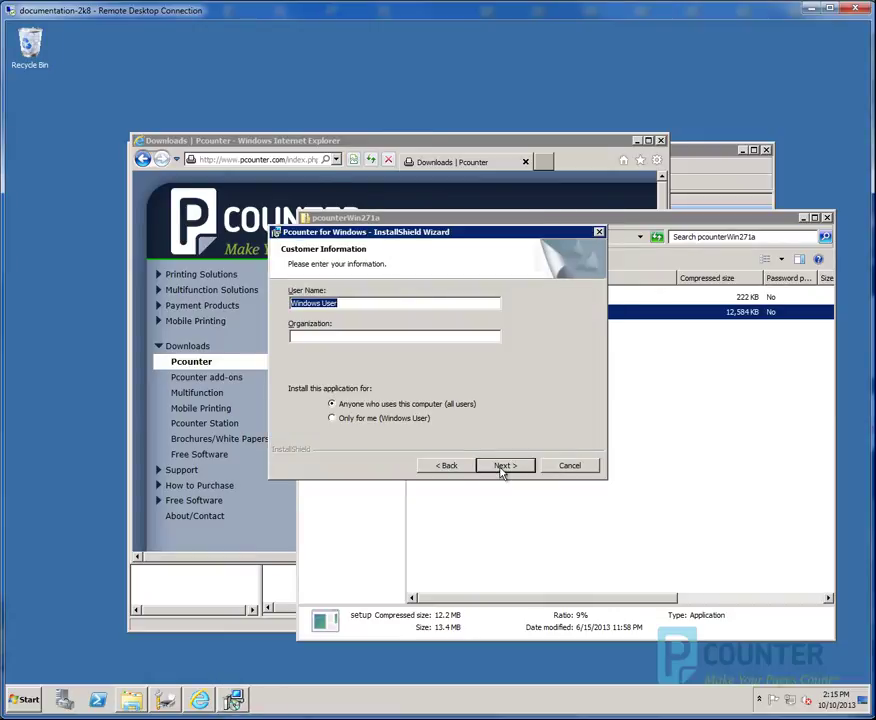
left_click(504, 467)
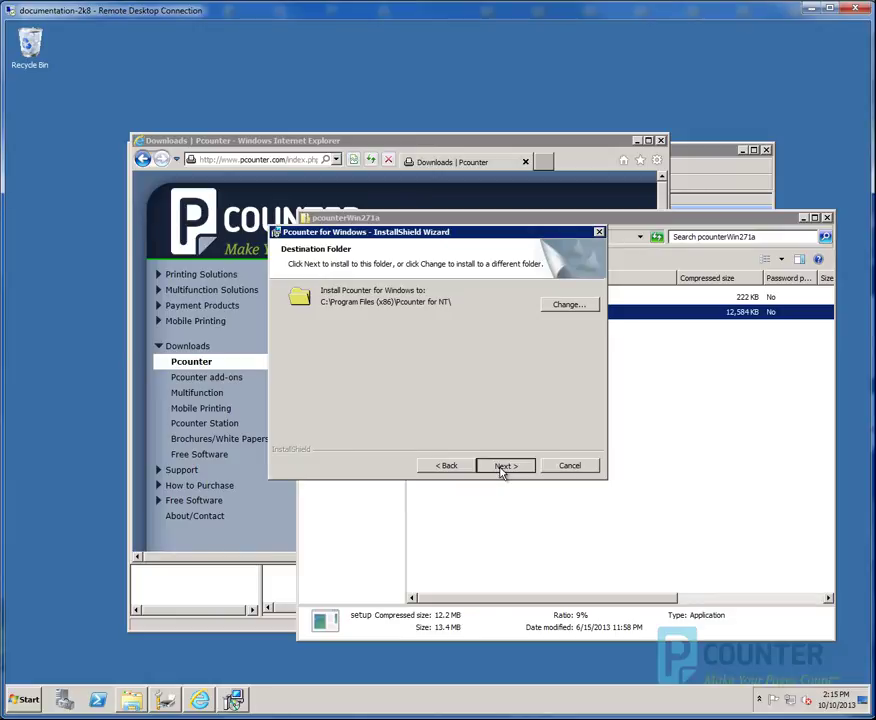
left_click(504, 467)
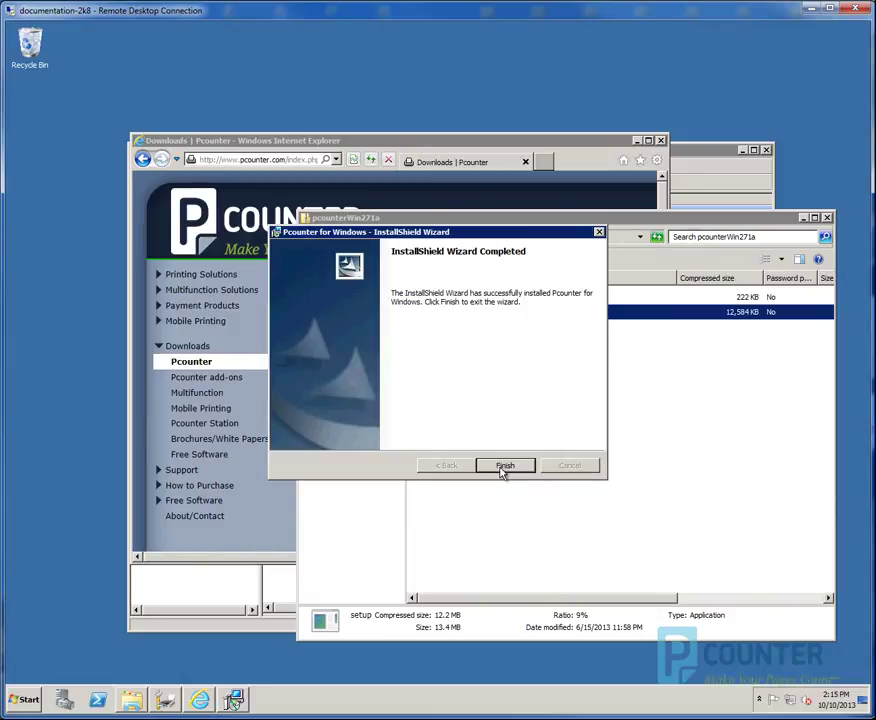
left_click(502, 472)
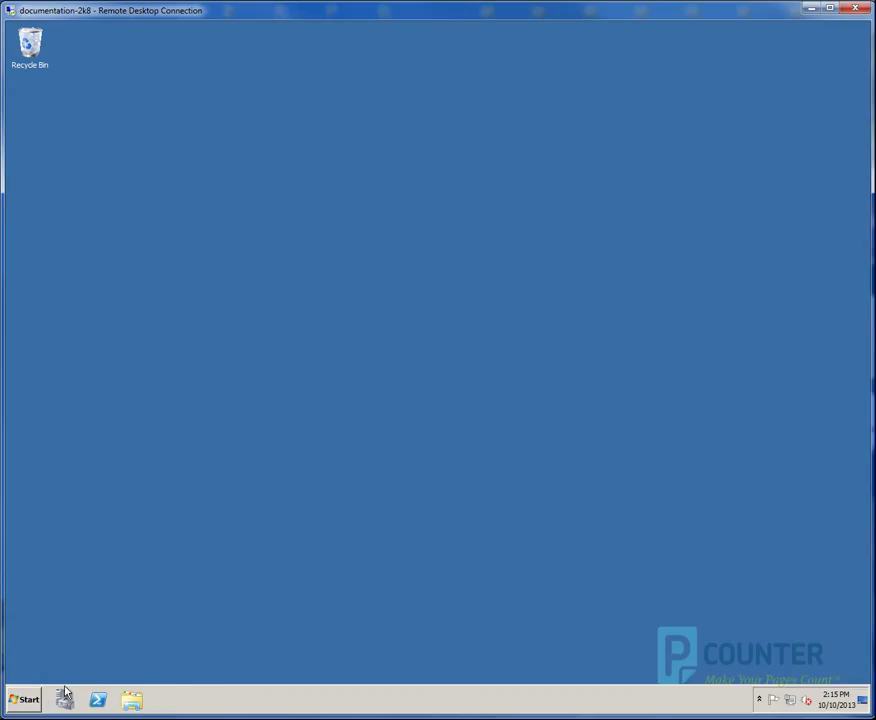
Pin Pcontrol from the Pcounter for Windows program group to the taskbar.
left_click(17, 702)
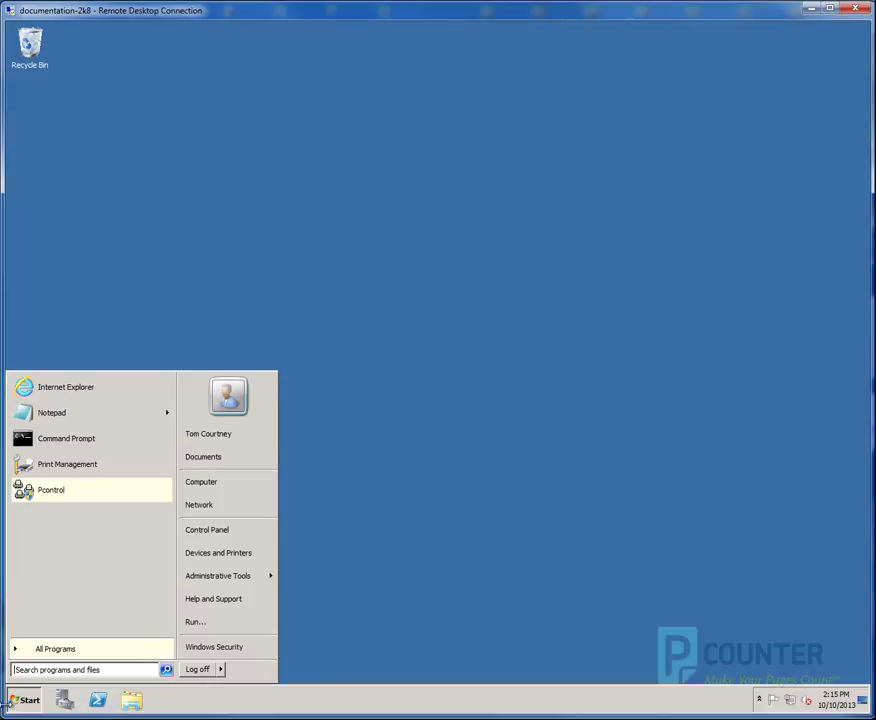
left_click(69, 655)
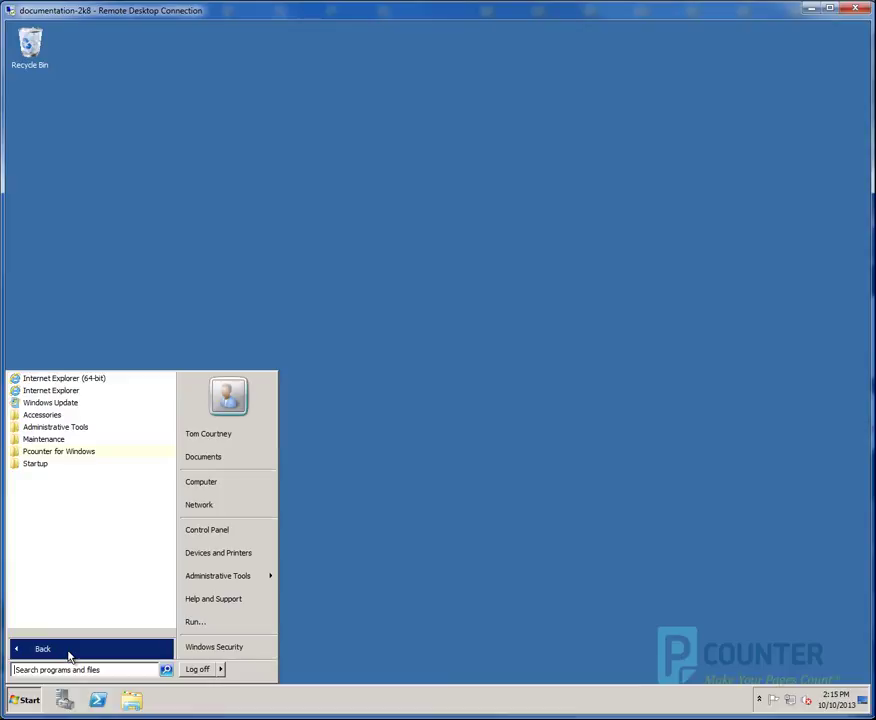
left_click(78, 452)
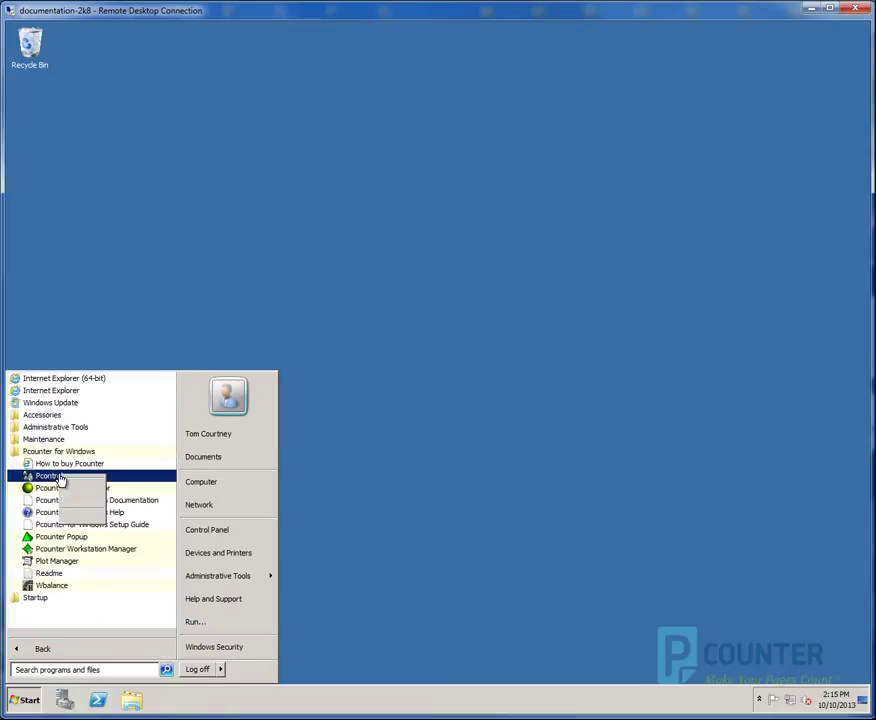
right_click(60, 480)
left_click(89, 528)
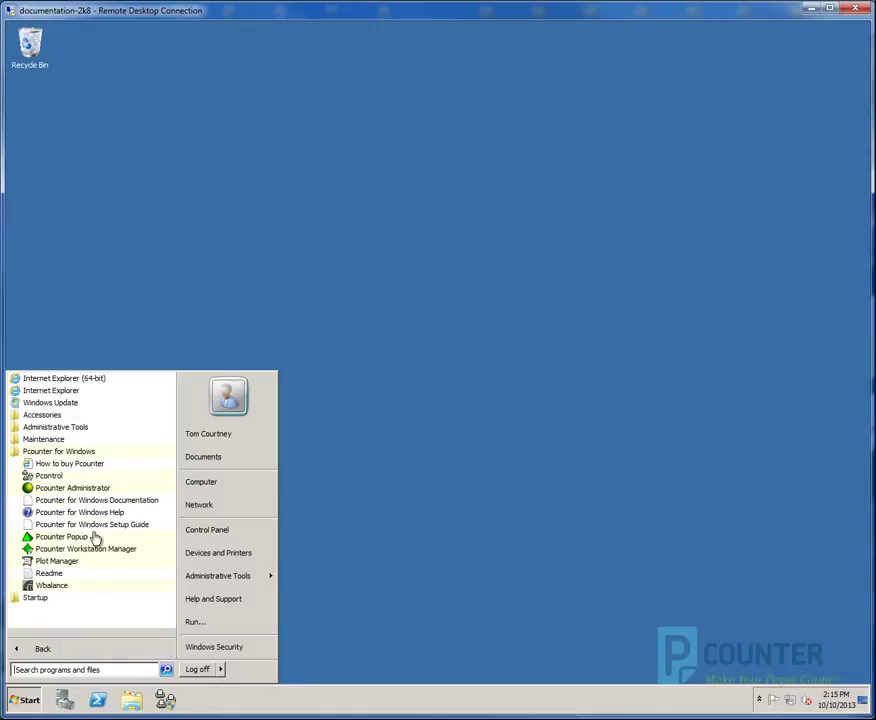
left_click(170, 700)
Launch Pcontrol and expand \\DOCUMENTATION-2 in the Quick Server List.
left_click(168, 700)
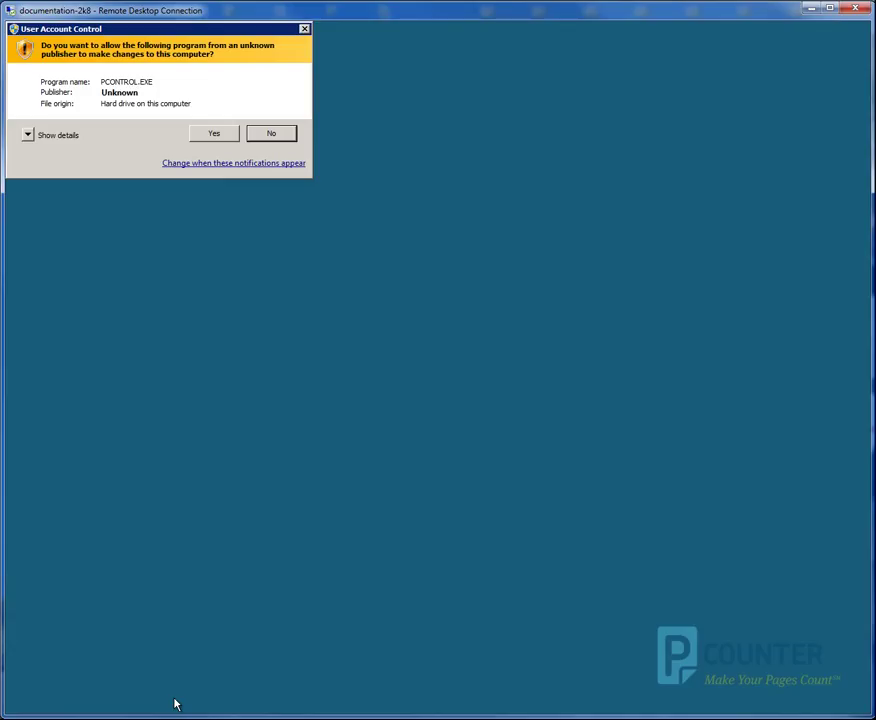
left_click(216, 136)
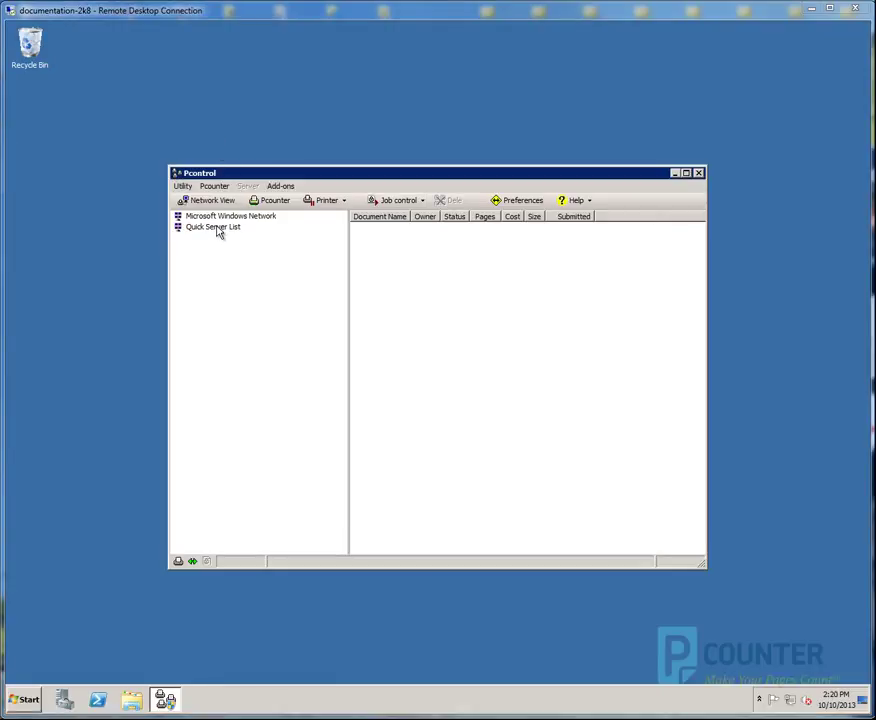
left_click(217, 229)
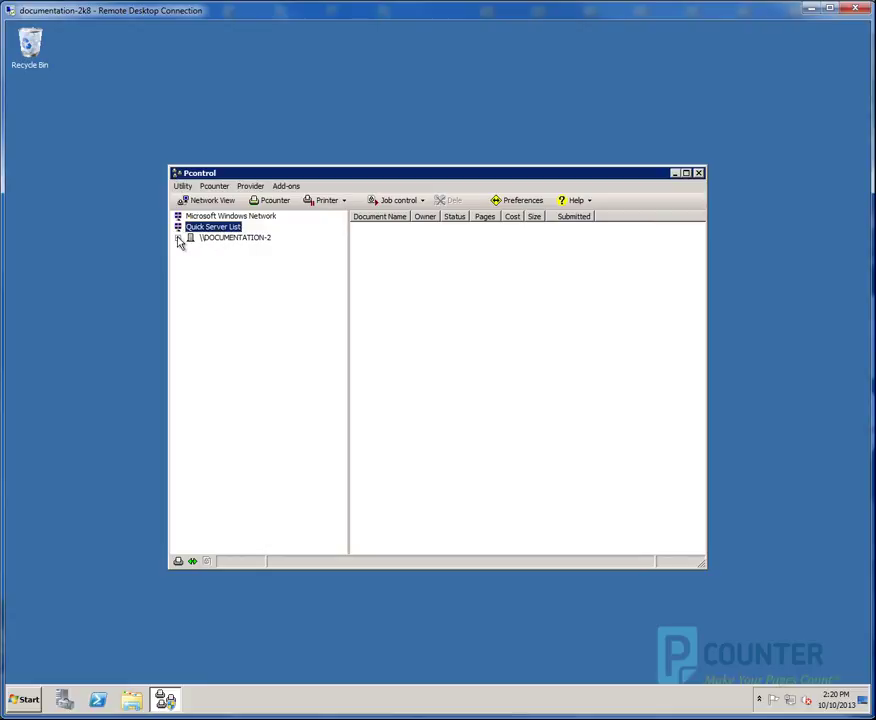
left_click(178, 242)
Check the Xerox WorkCentre 7120 and 7545 printers' status, then select the DOCUMENTATION-2 server.
left_click(238, 250)
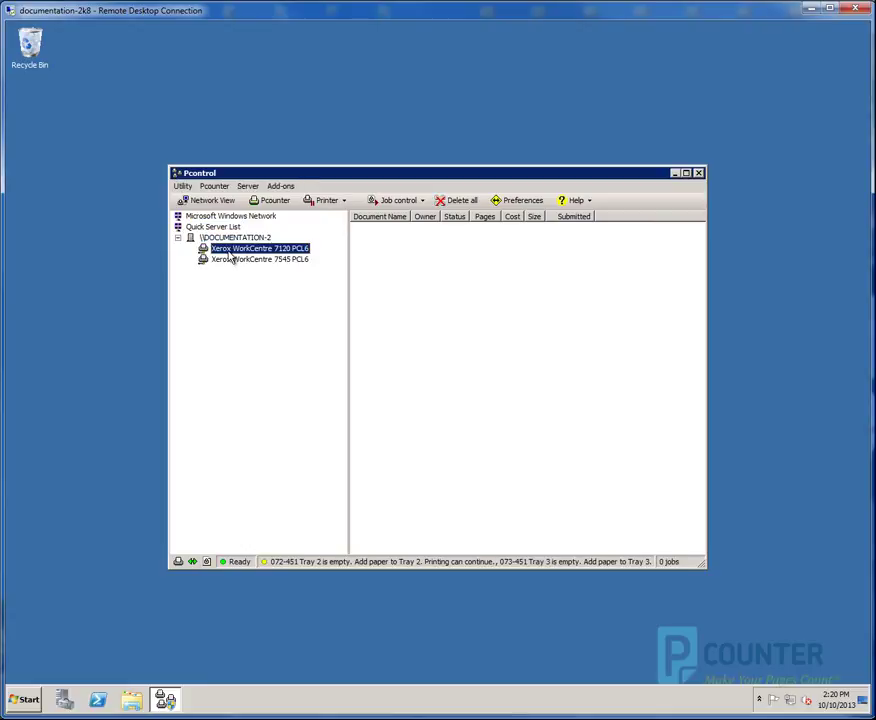
left_click(231, 262)
left_click(233, 249)
left_click(235, 260)
left_click(234, 249)
left_click(237, 261)
left_click(236, 249)
right_click(241, 256)
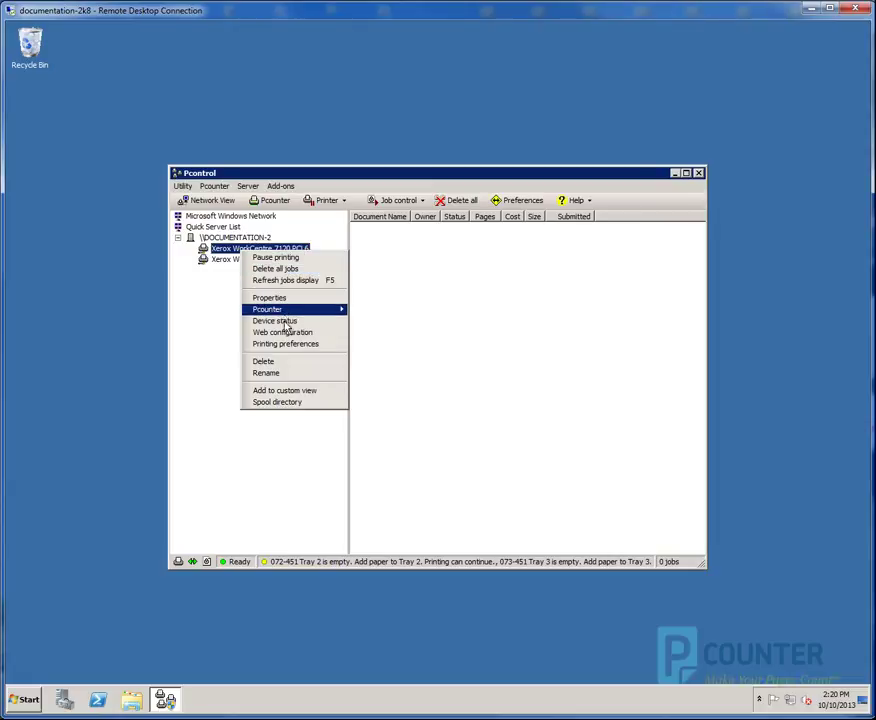
left_click(231, 249)
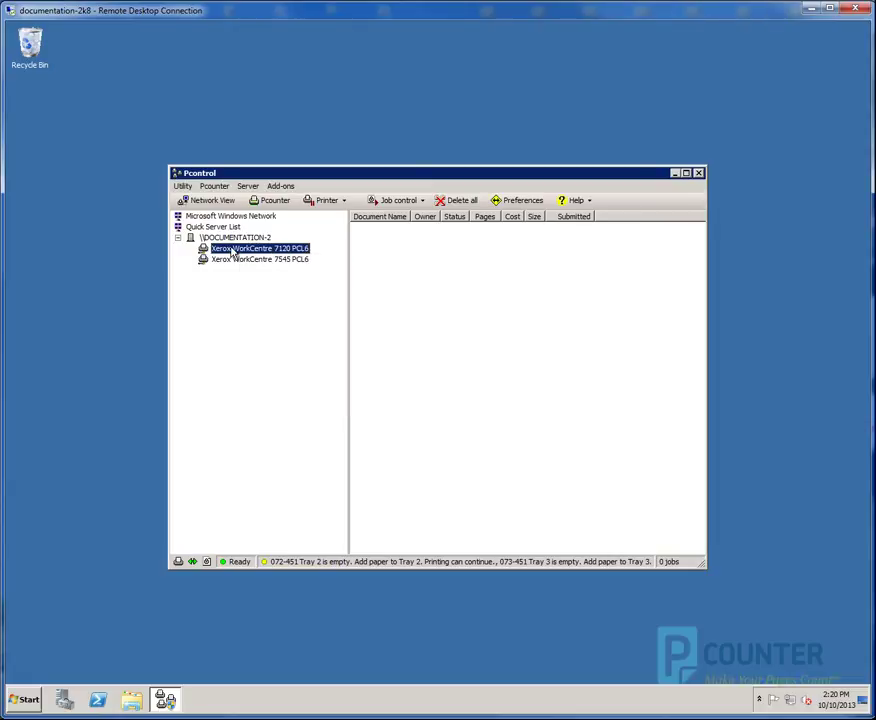
key("Escape")
left_click(231, 238)
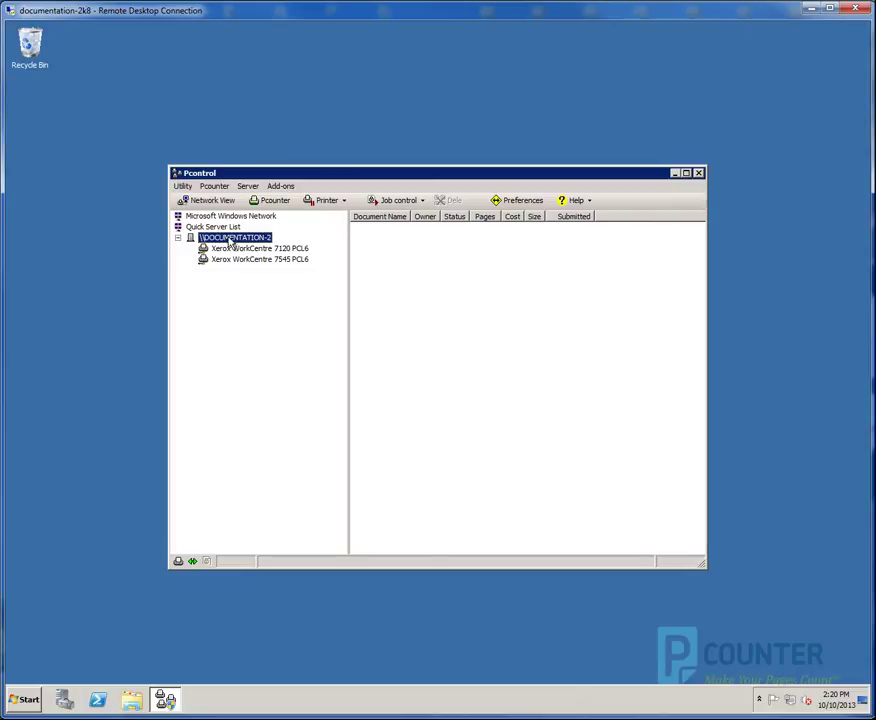
Start Pcounter server configuration for \\DOCUMENTATION-2.
left_click(224, 188)
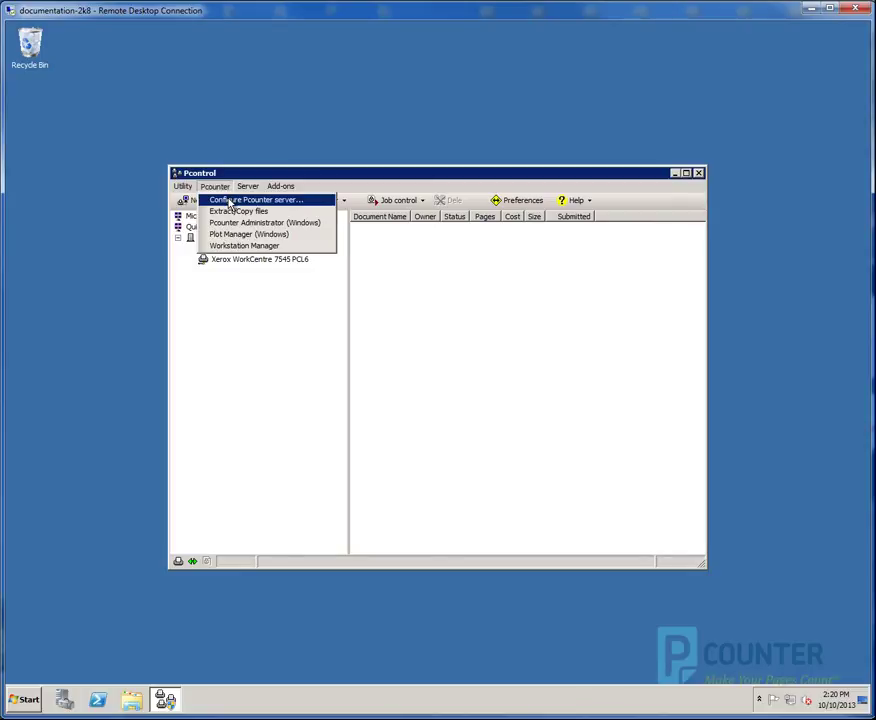
left_click(230, 200)
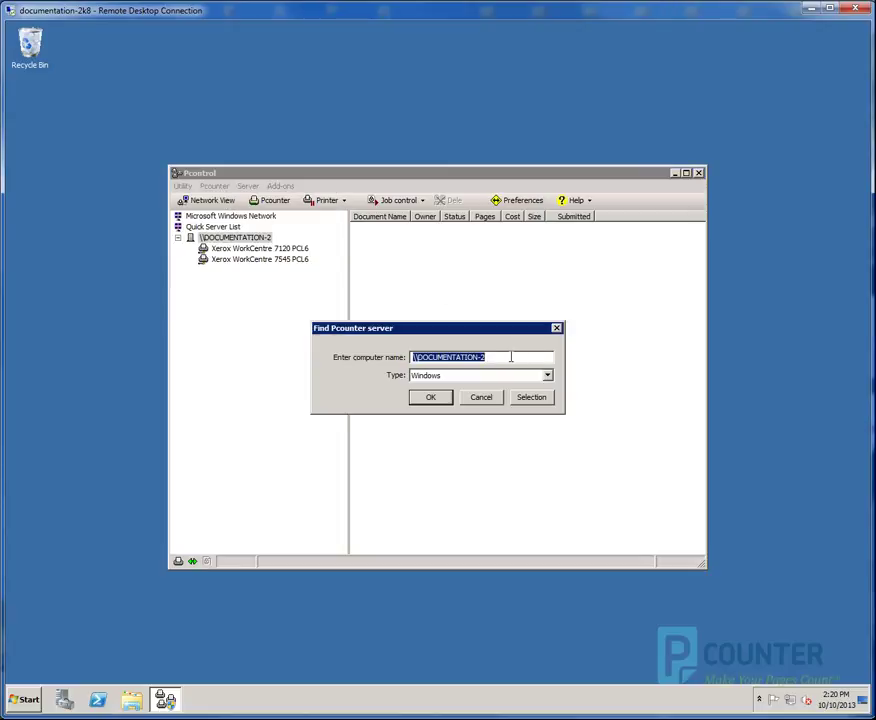
left_click_drag(510, 358, 406, 358)
left_click(438, 401)
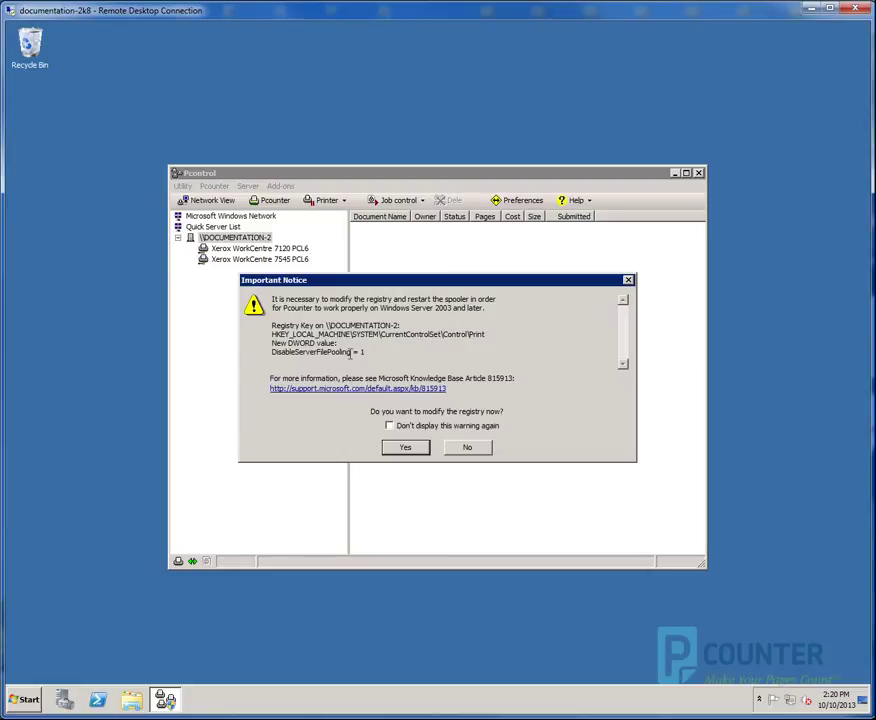
Approve the DisableServerFilePooling registry change and restart the spooler.
left_click_drag(351, 352, 271, 352)
left_click(383, 353)
left_click(408, 450)
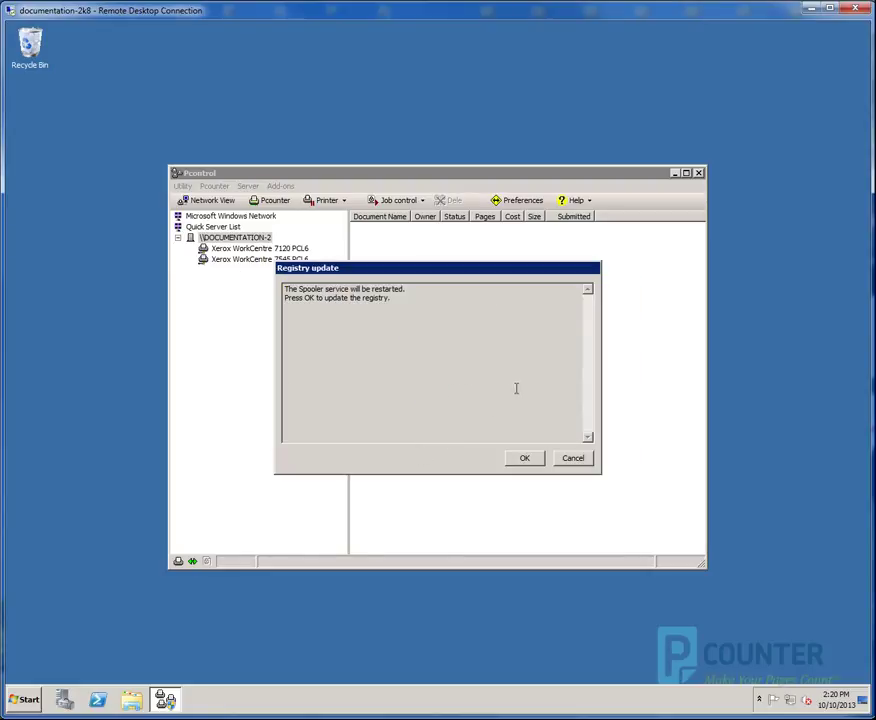
left_click(524, 458)
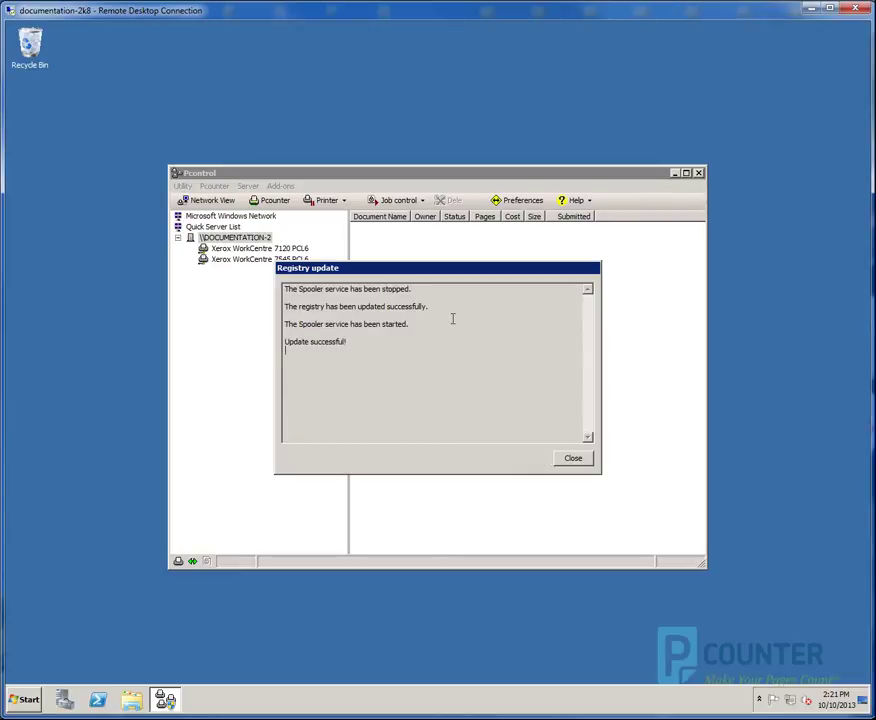
left_click(570, 459)
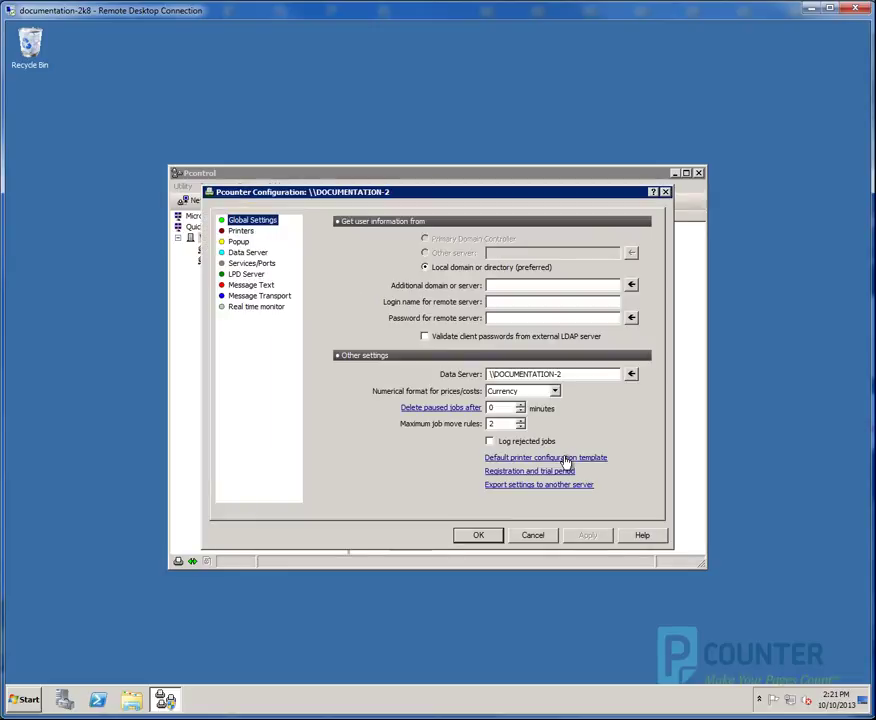
Install the Pcounter Printer Control service.
left_click(268, 264)
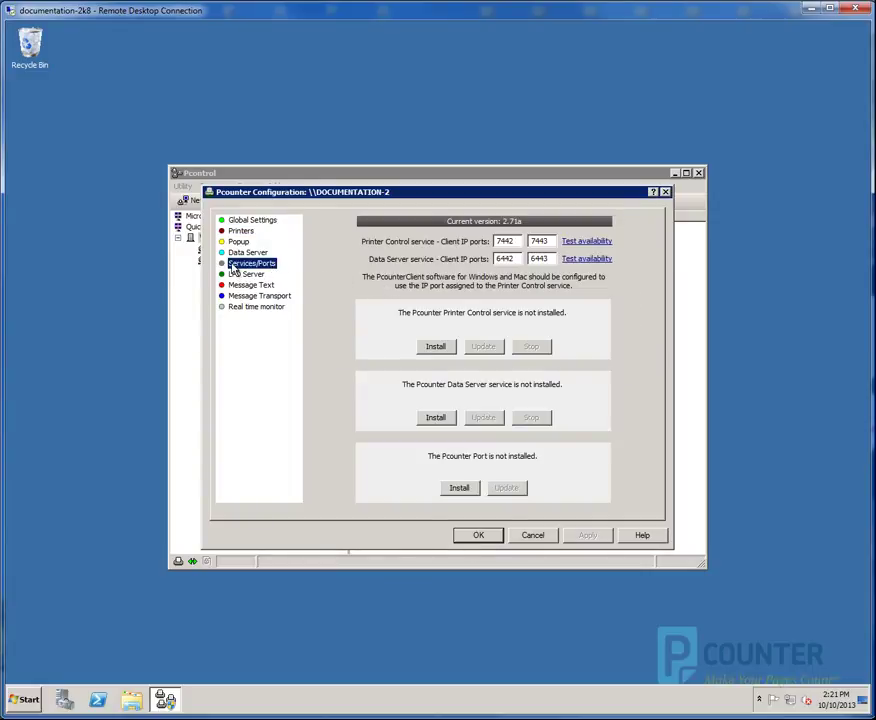
left_click(430, 345)
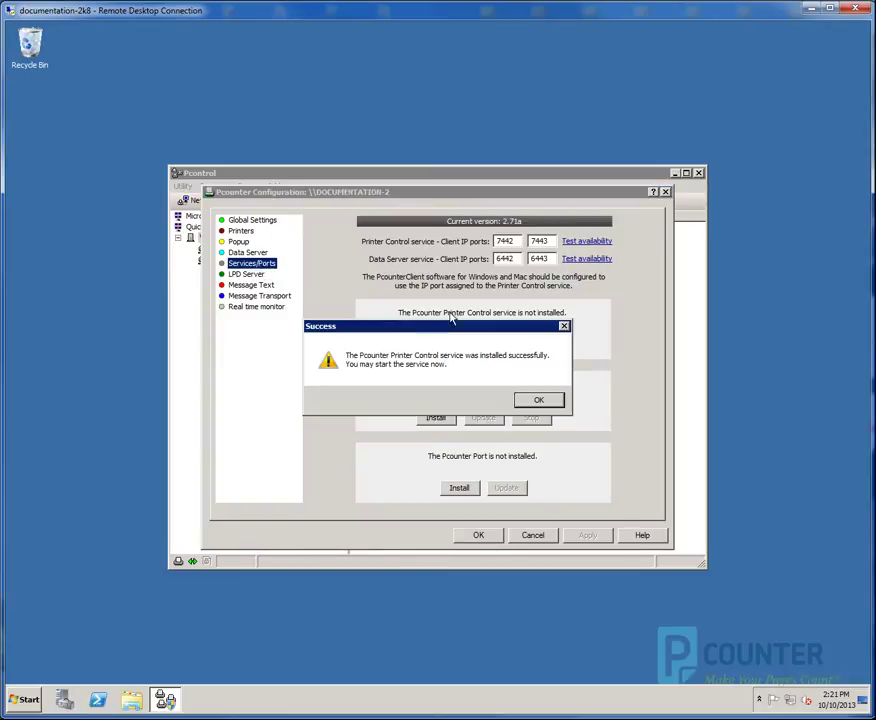
left_click(540, 401)
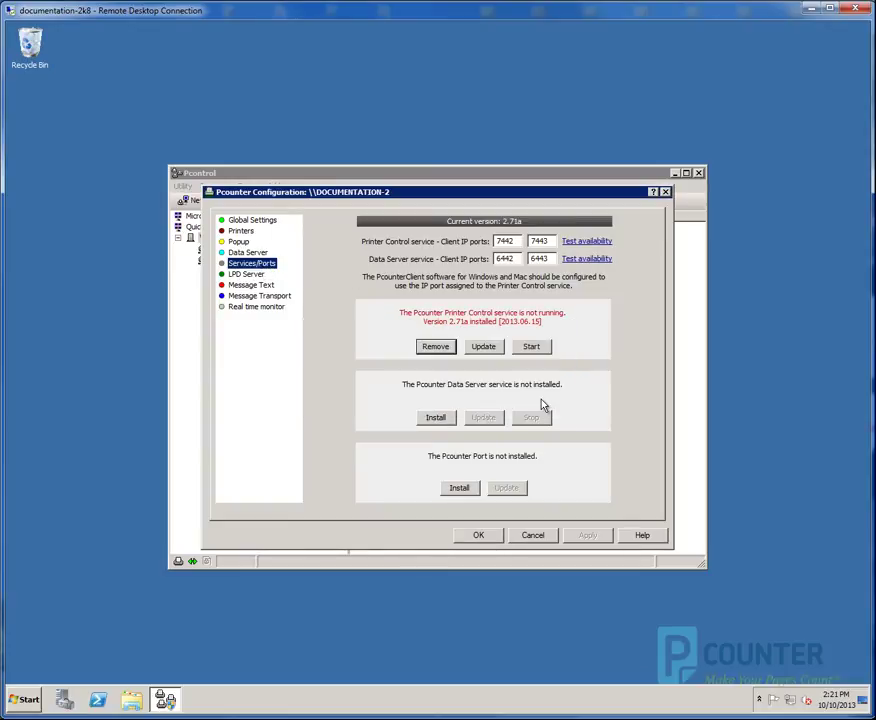
Install the Data Server service, creating the PCOUNTER share at C:\PCOUNTER.
left_click(437, 419)
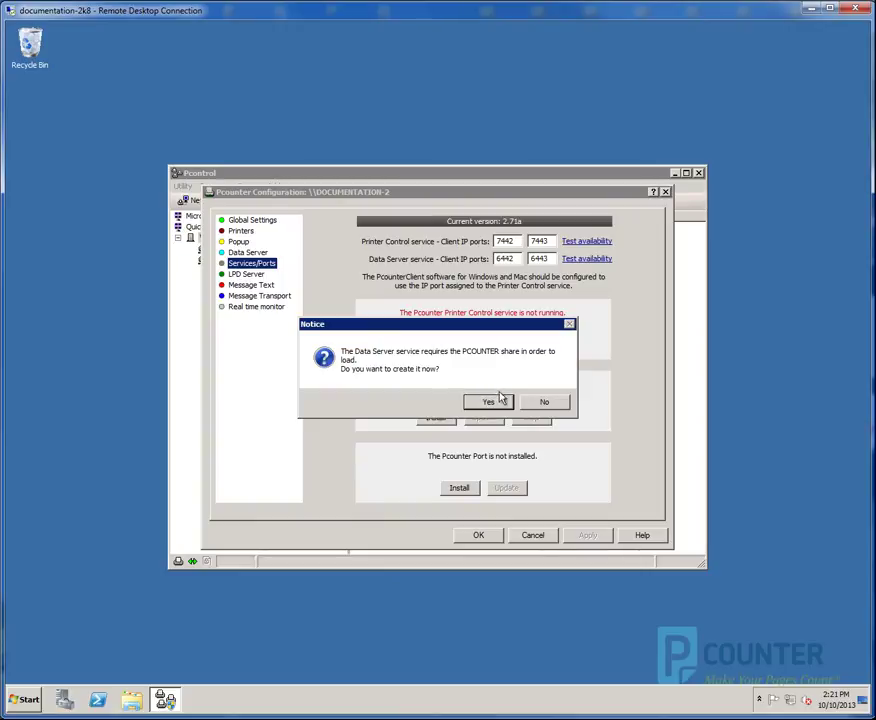
left_click(490, 403)
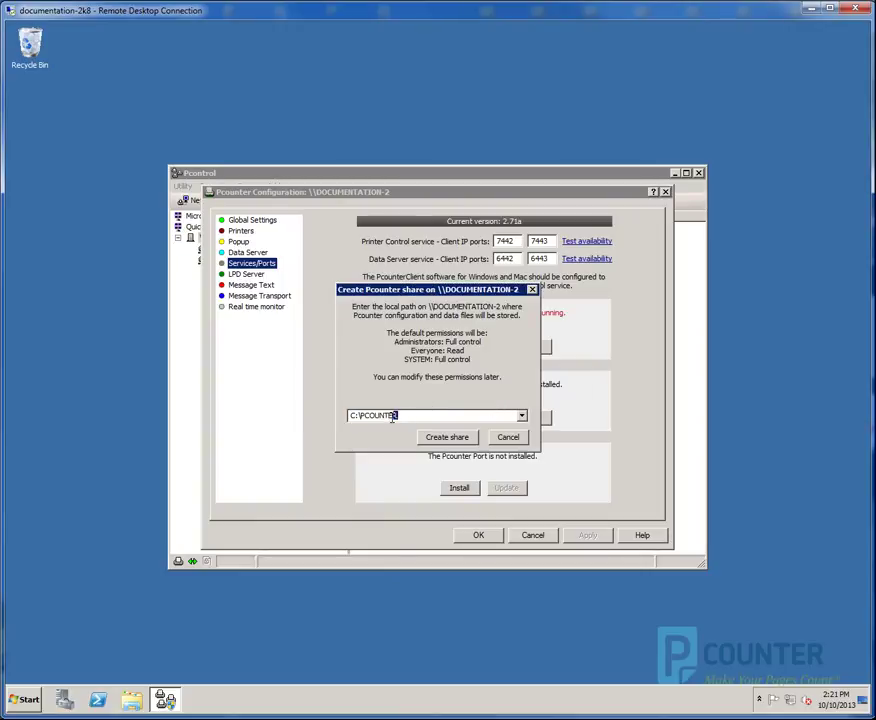
left_click_drag(397, 415, 360, 419)
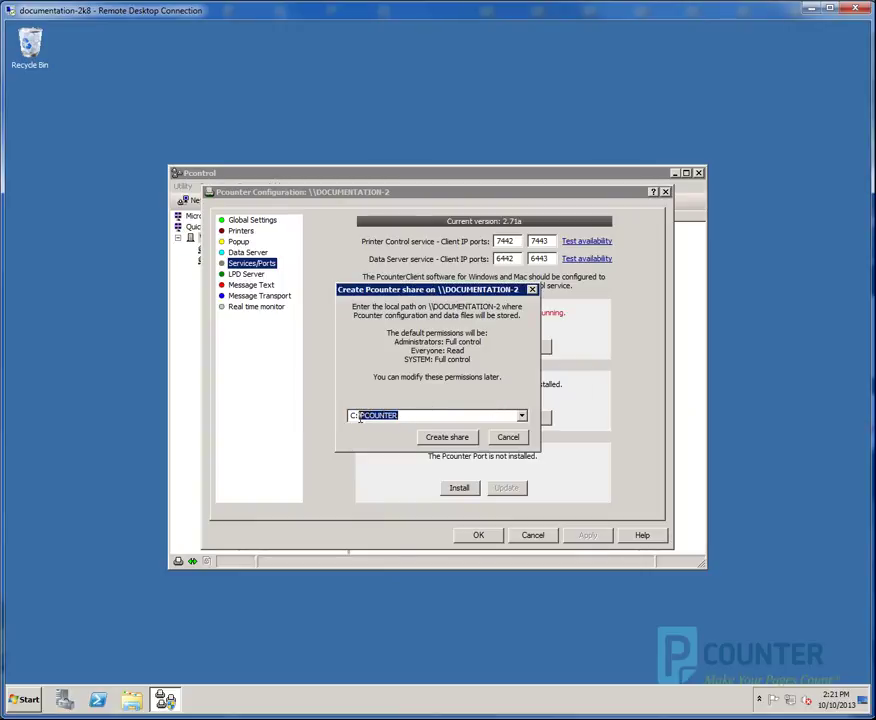
left_click(419, 417)
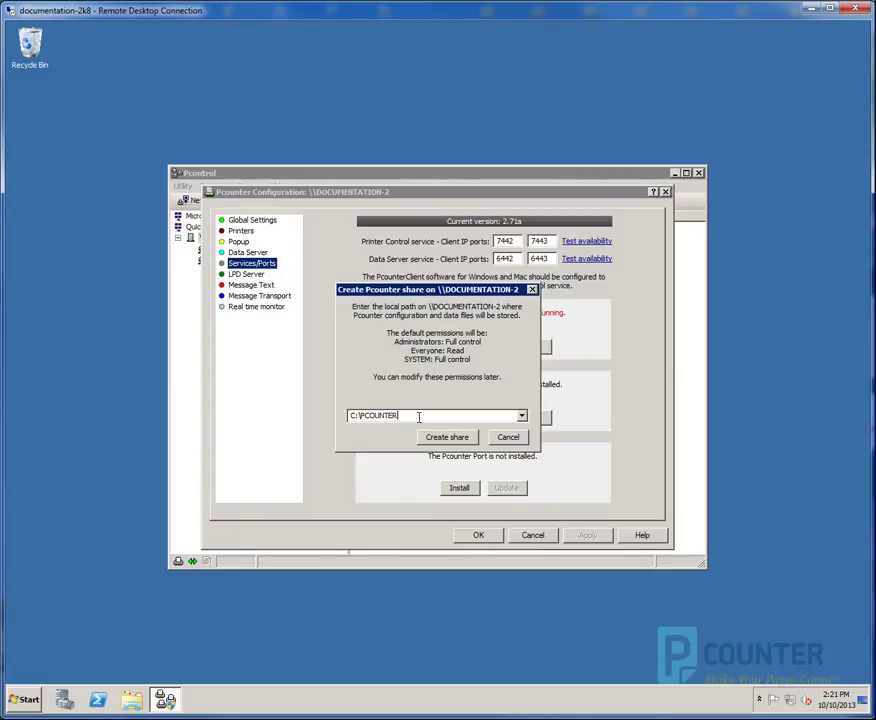
left_click_drag(419, 417, 349, 424)
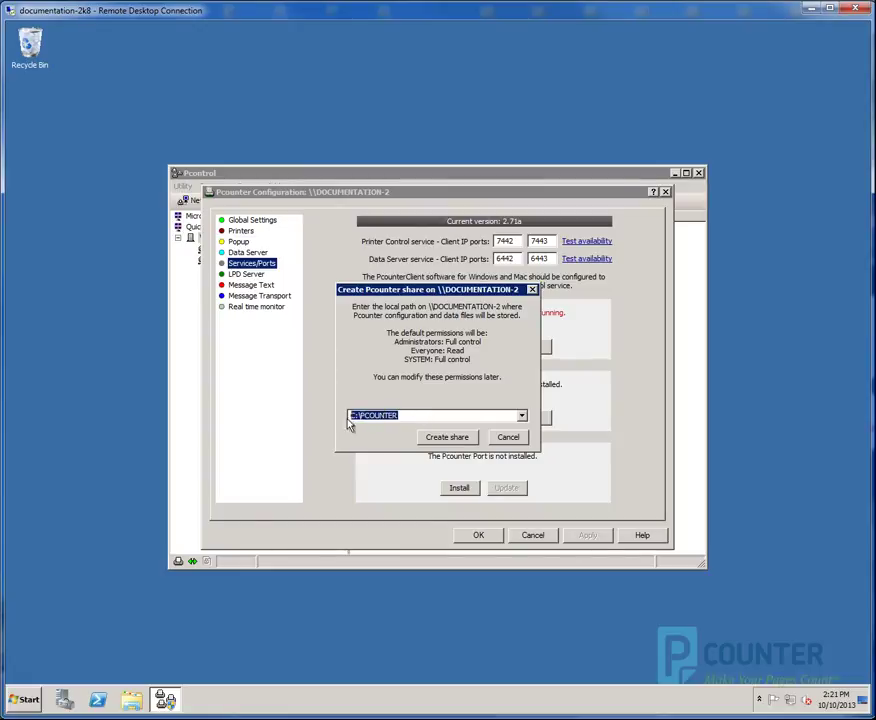
left_click(408, 415)
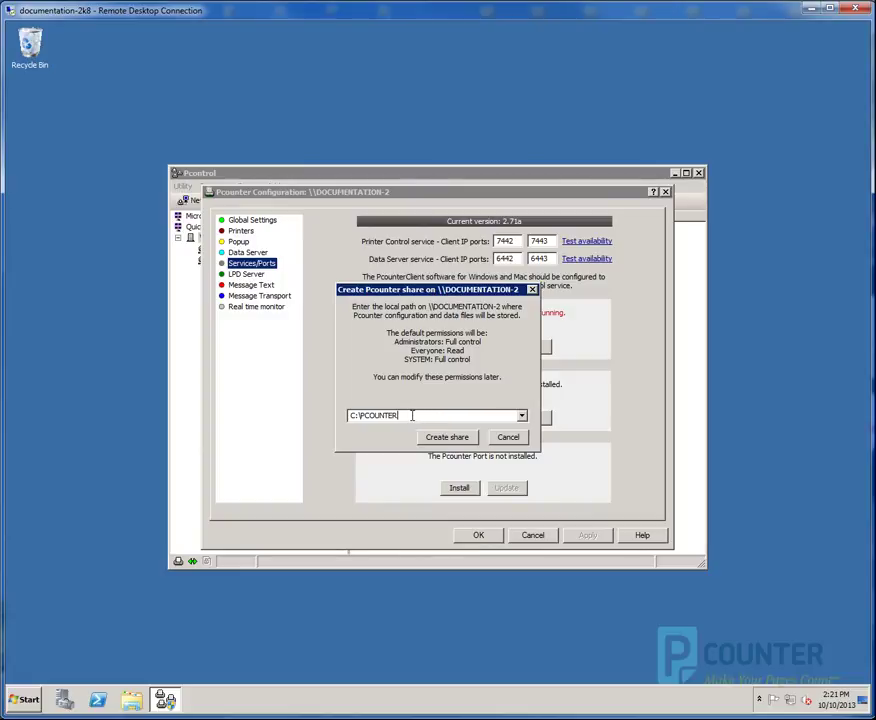
left_click_drag(406, 418, 363, 417)
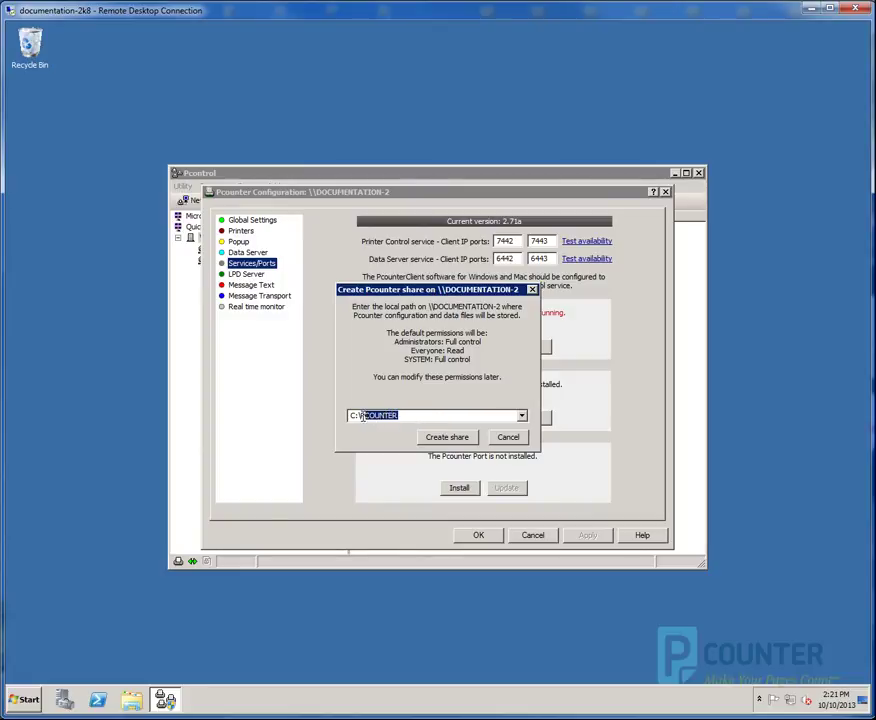
left_click(457, 443)
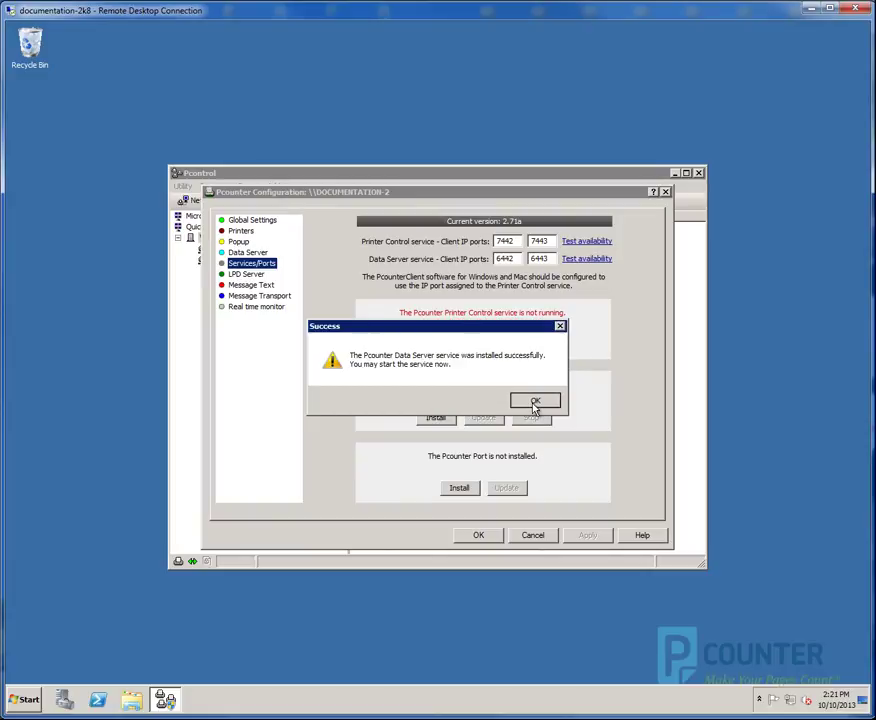
left_click(535, 400)
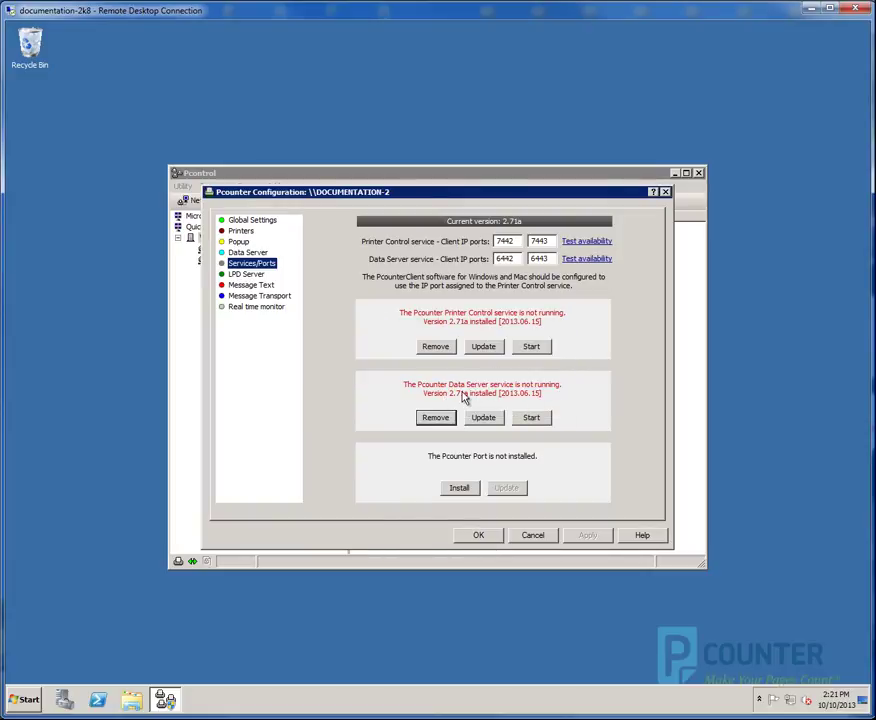
Install the Pcounter Port, start both services, and accept the configuration.
left_click(468, 490)
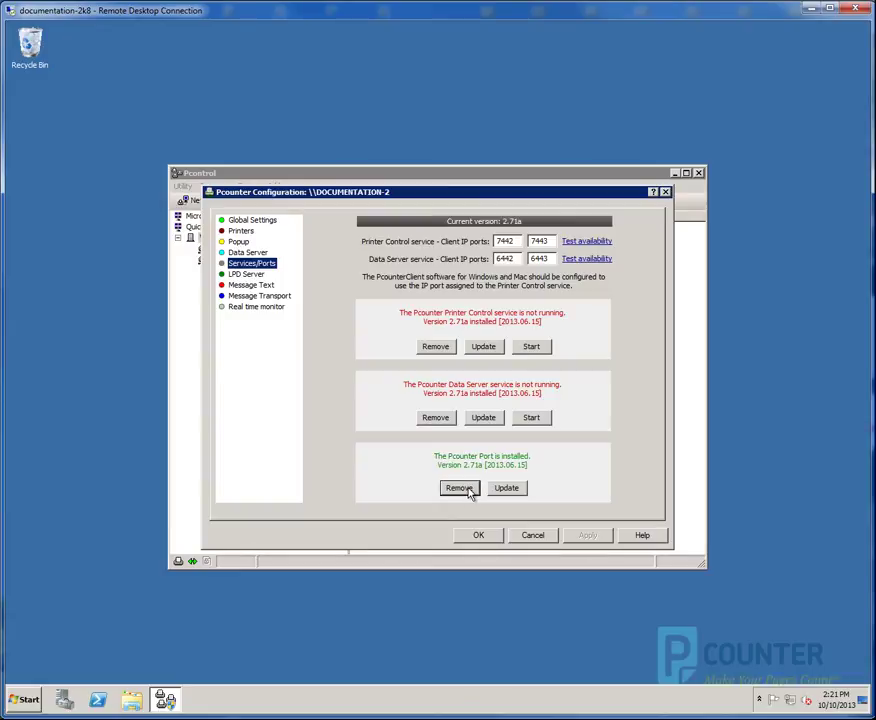
left_click(540, 418)
left_click(532, 346)
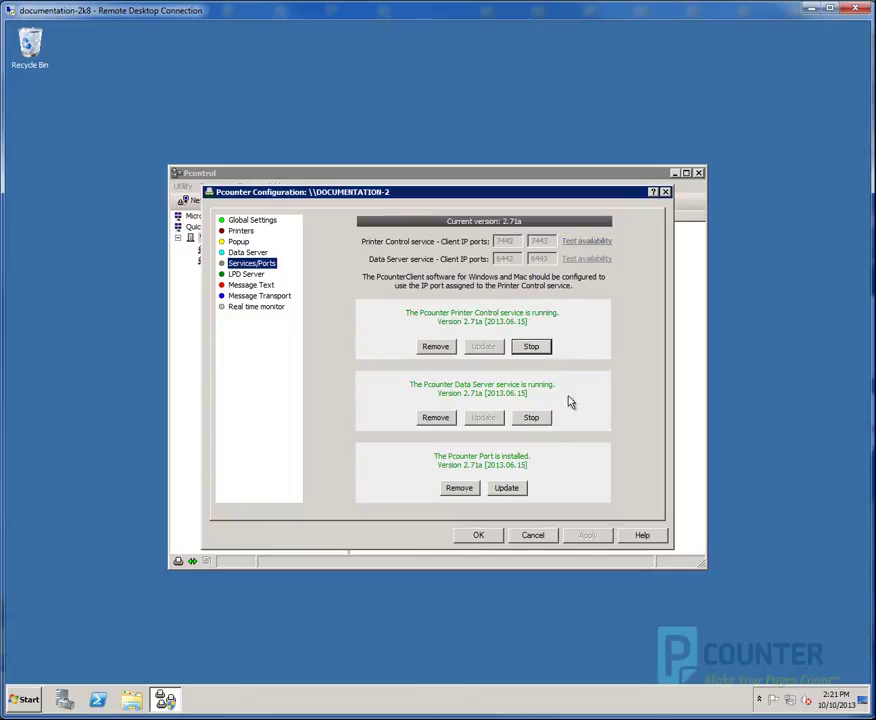
left_click(489, 537)
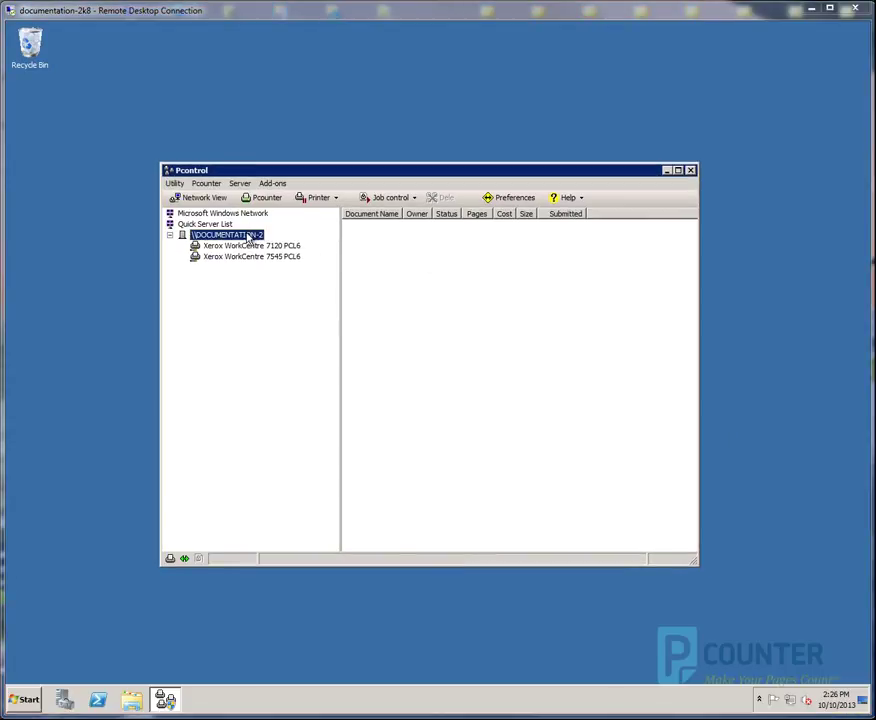
Reopen the DOCUMENTATION-2 Pcounter configuration and list the non-Pcounter printers.
left_click(208, 188)
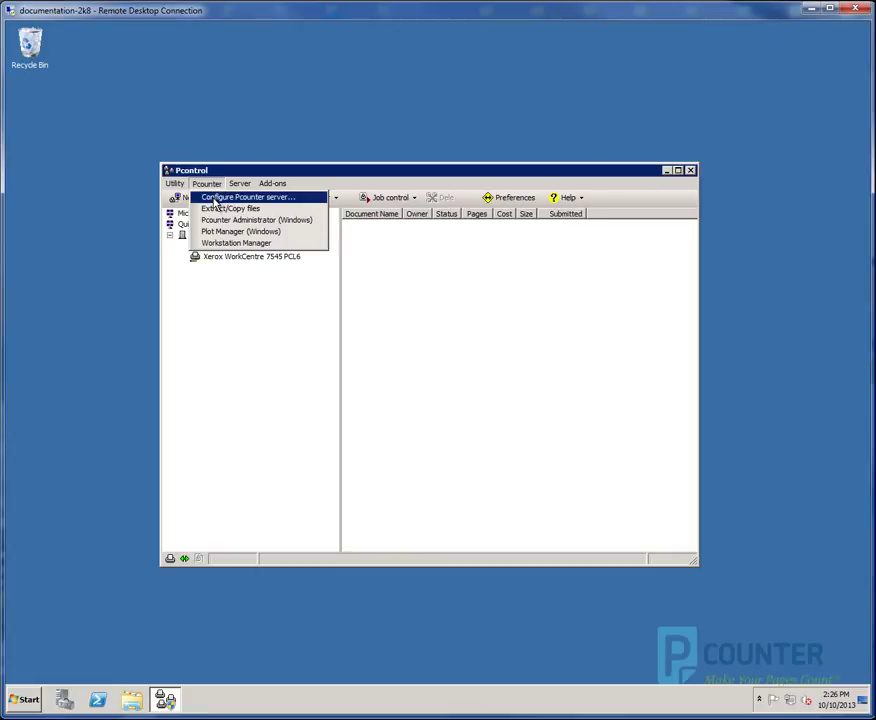
left_click(215, 200)
left_click(428, 400)
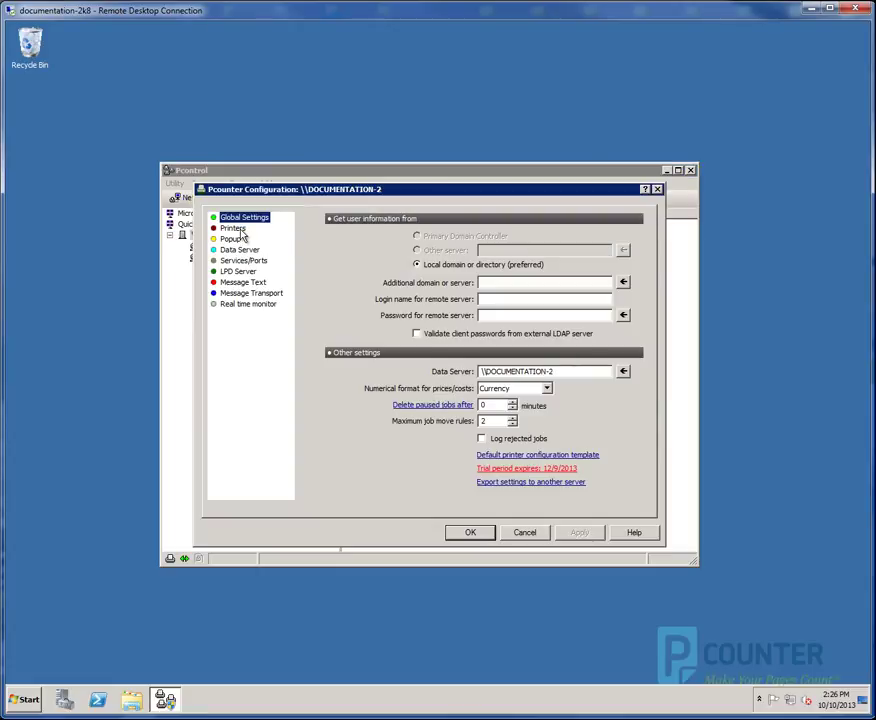
left_click(234, 228)
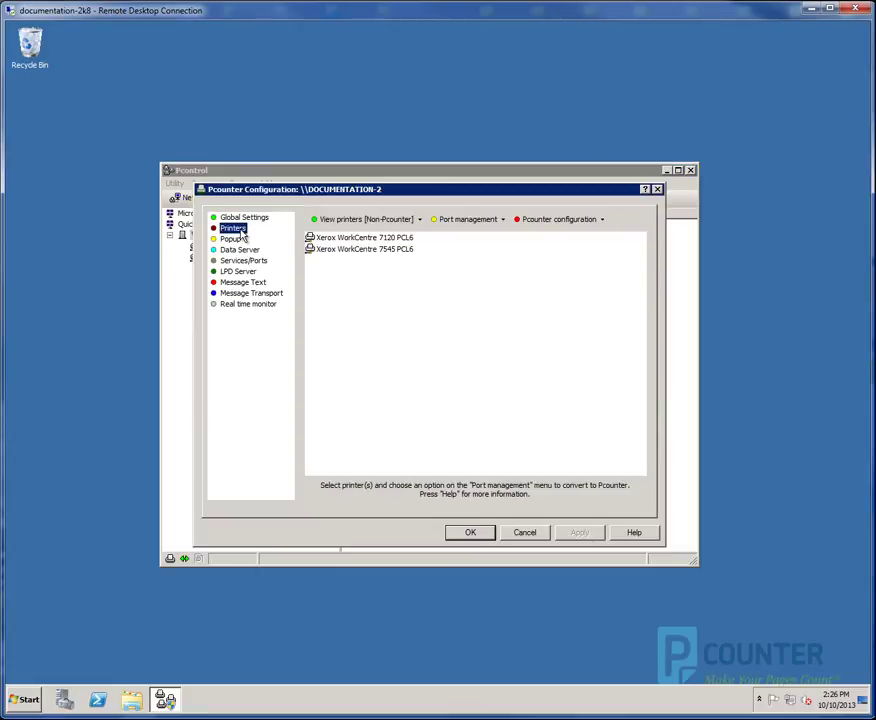
left_click(364, 220)
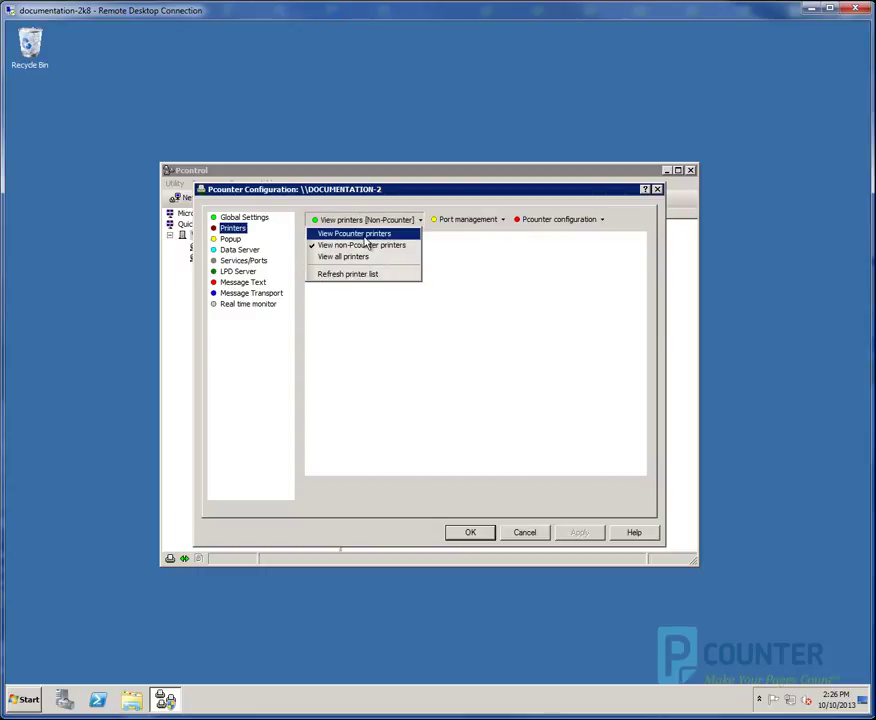
left_click(367, 245)
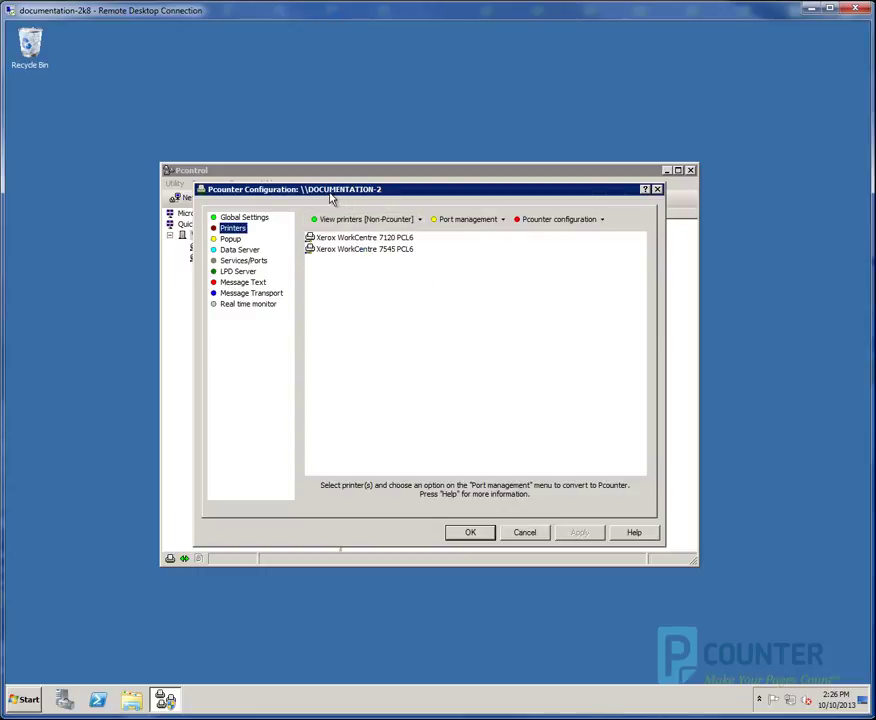
left_click_drag(322, 198, 221, 207)
In Print Management, inspect the port assigned to the Xerox WorkCentre 7120 PCL6.
left_click(22, 699)
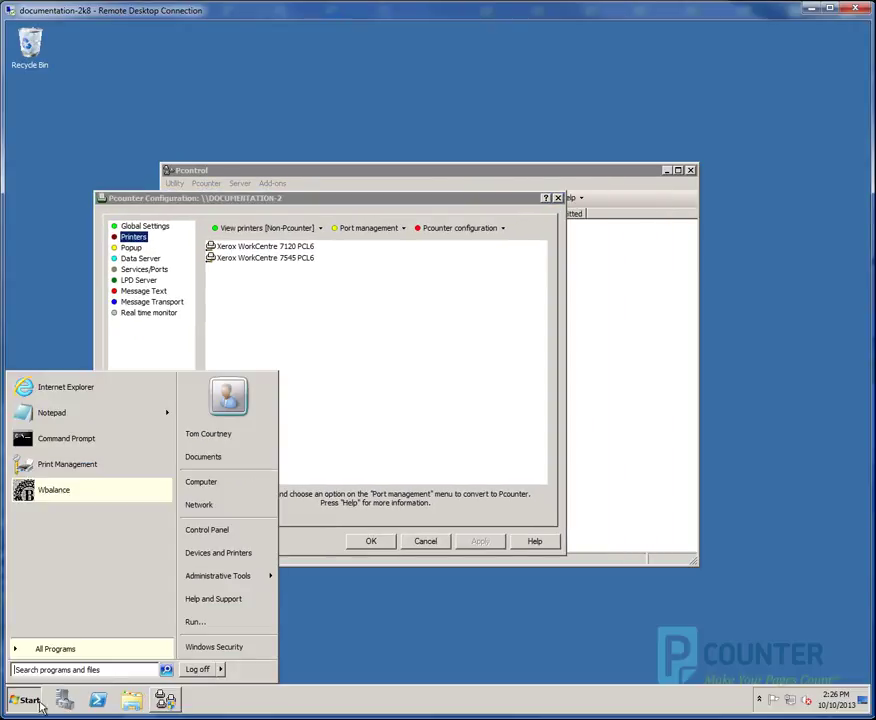
mouse_move(240, 578)
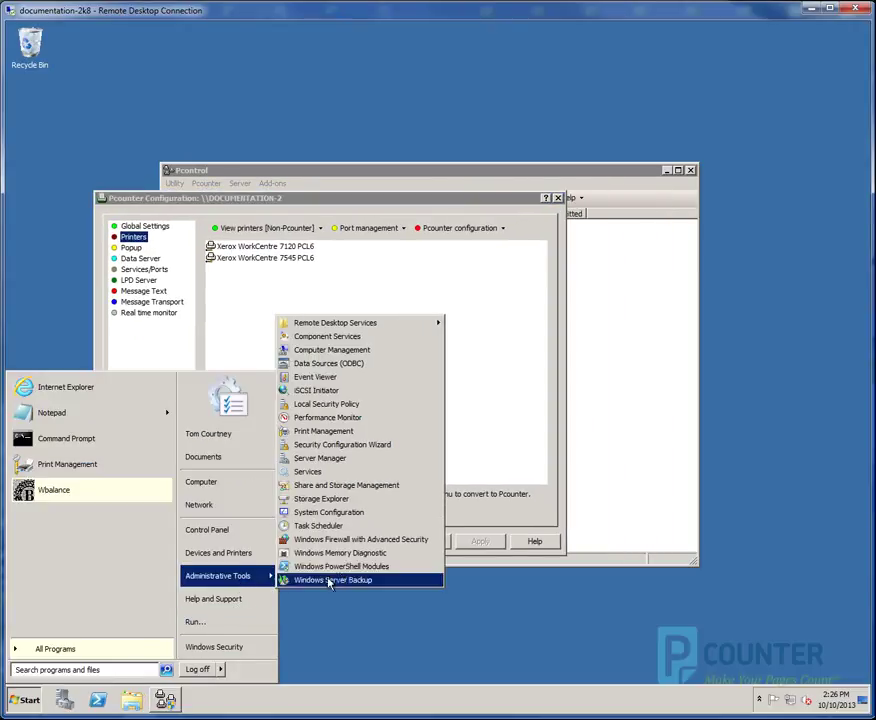
left_click(355, 432)
left_click(355, 227)
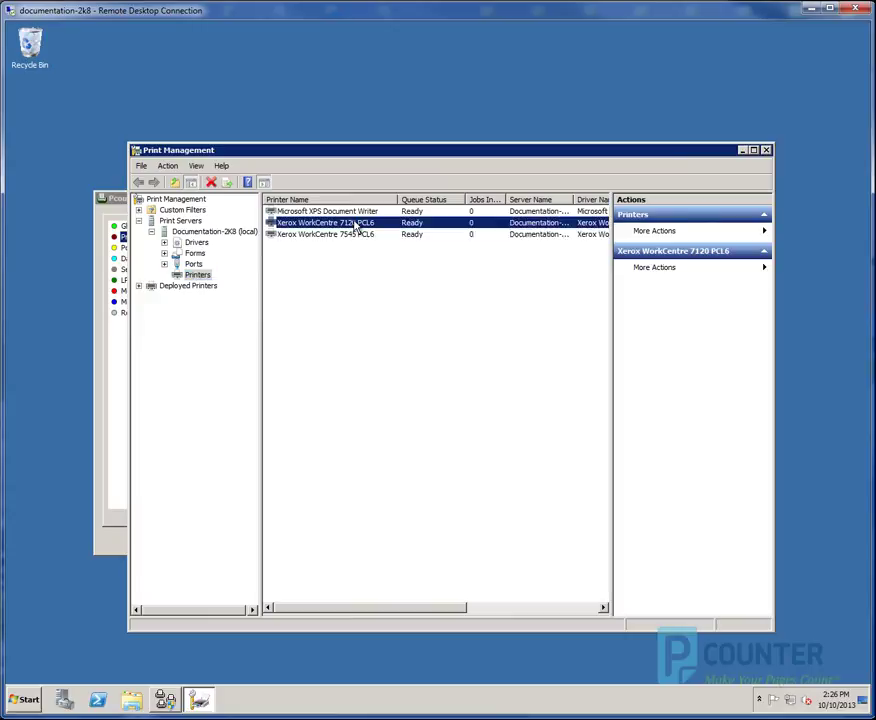
right_click(355, 227)
left_click(410, 348)
left_click(540, 368)
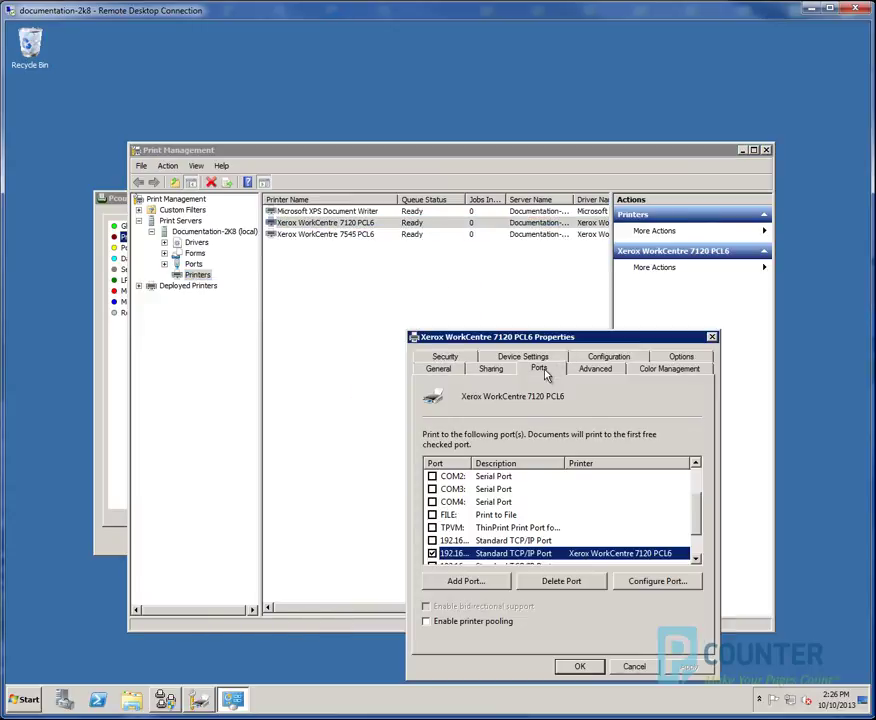
double_click(474, 462)
left_click(696, 549)
left_click(696, 549)
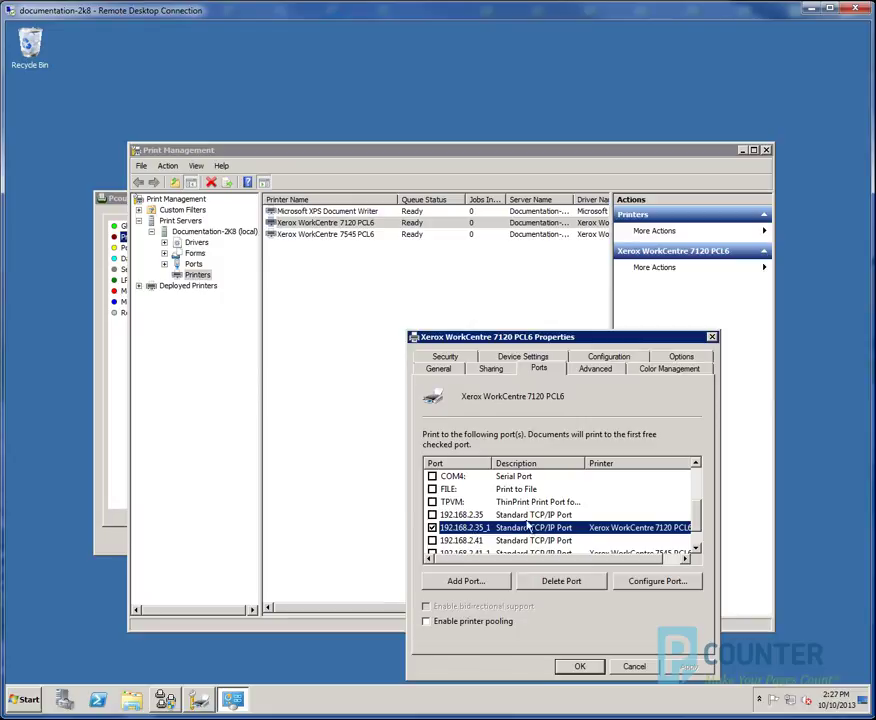
left_click(580, 667)
left_click(166, 700)
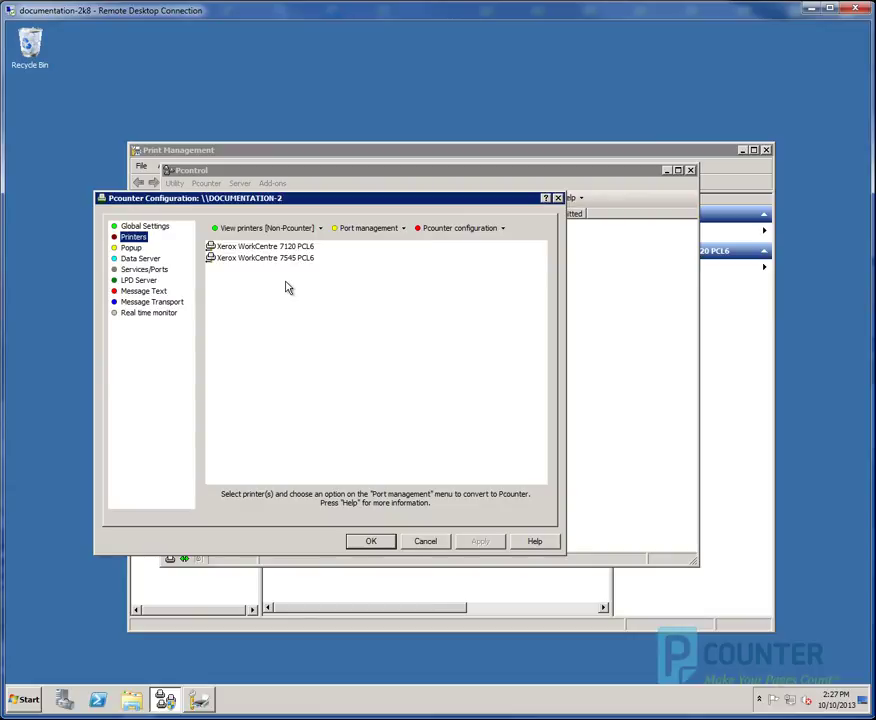
Migrate both Xerox printers to PCOUNT ports with the Pcounter IP Port Migrator.
left_click_drag(285, 280, 256, 250)
left_click(383, 232)
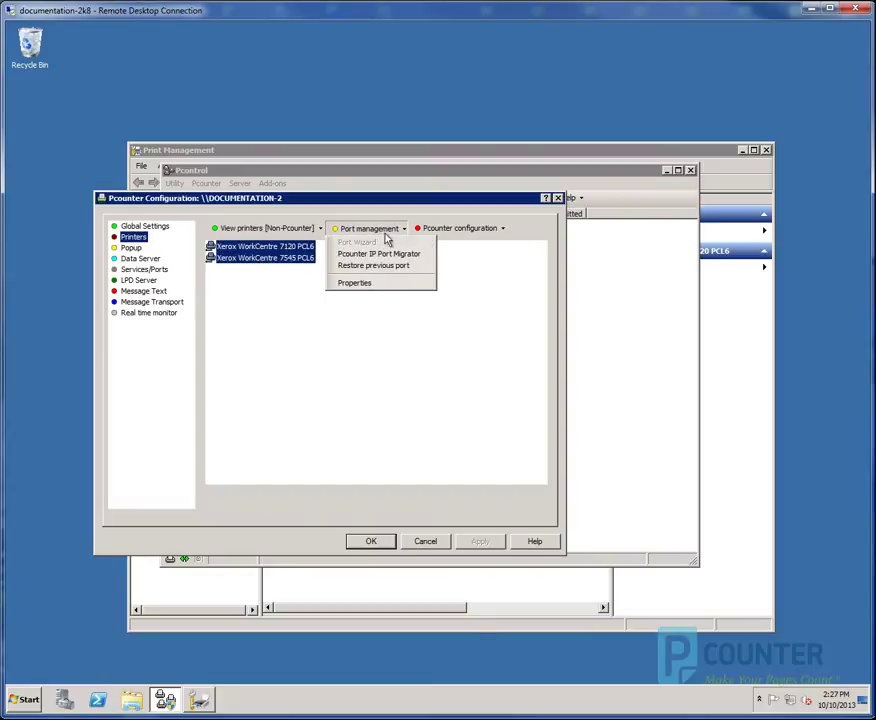
left_click(397, 258)
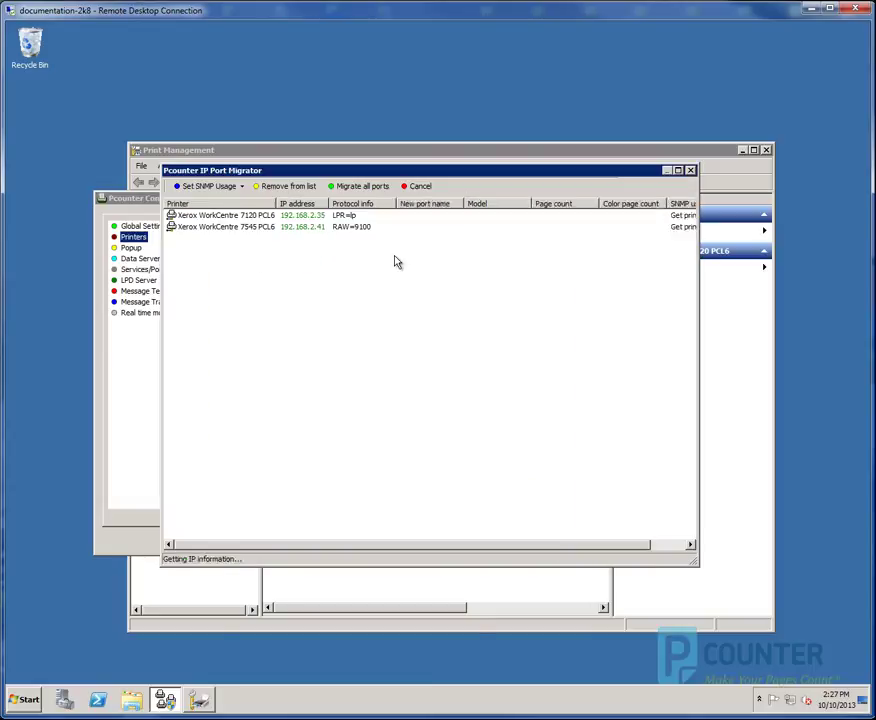
left_click(255, 218)
left_click(256, 228)
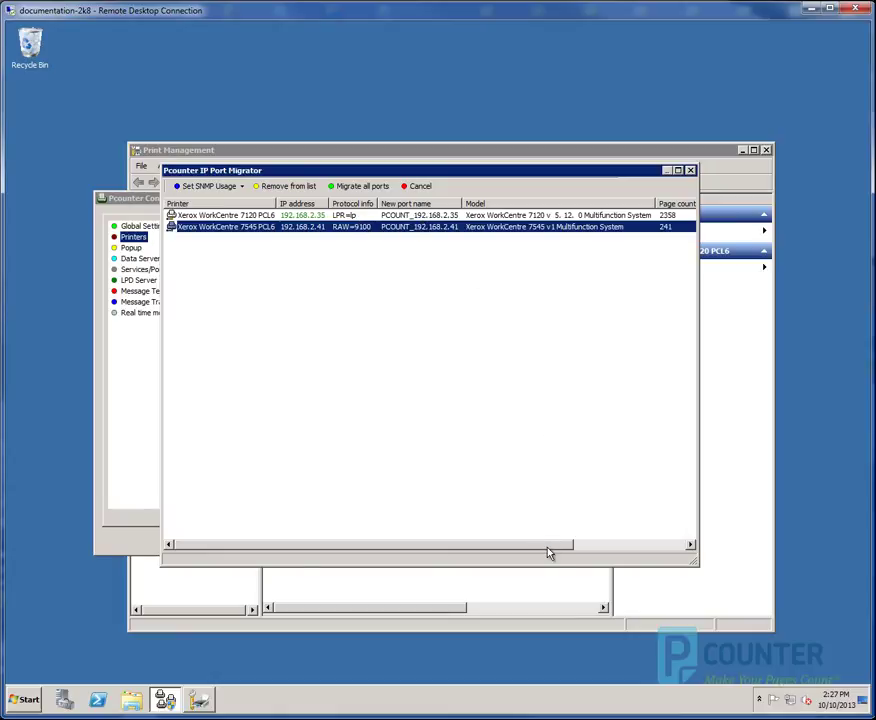
left_click_drag(549, 546, 453, 540)
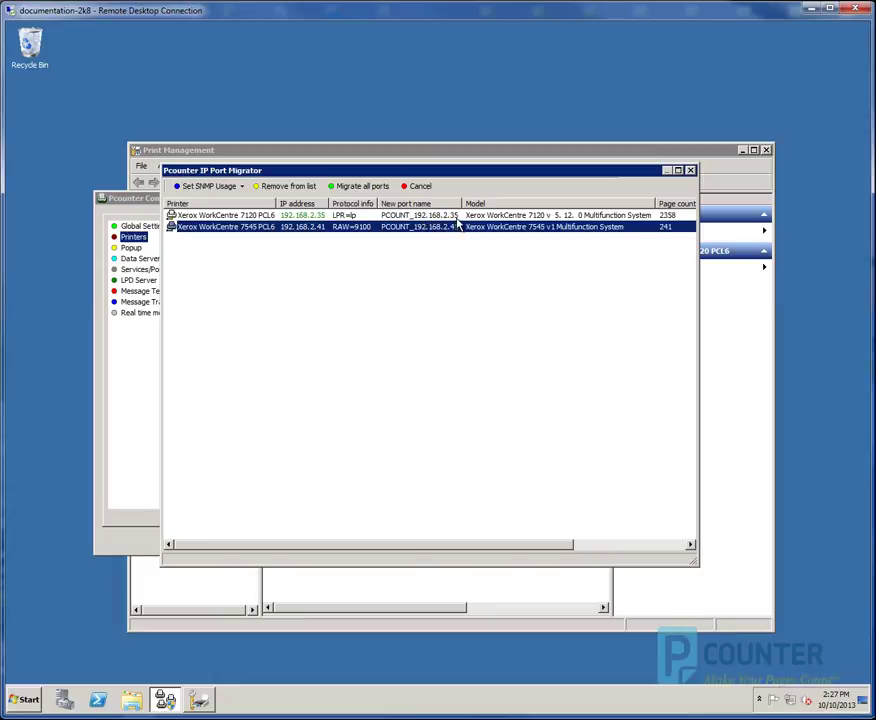
left_click(362, 187)
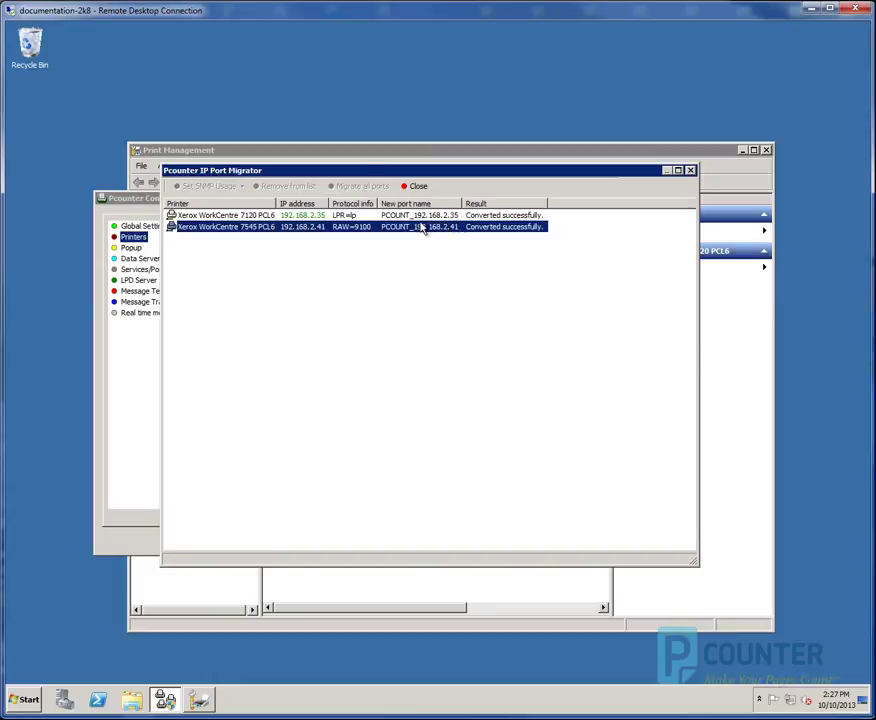
key("Up")
key("Down")
left_click(415, 187)
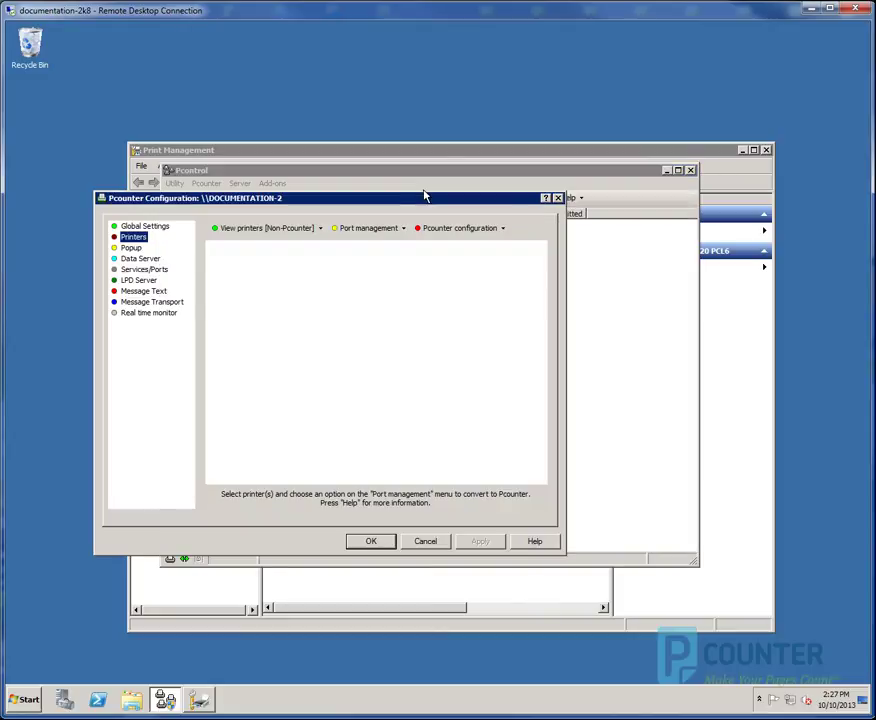
List the Pcounter printers and select the Xerox WorkCentre 7545 PCL6.
left_click(287, 229)
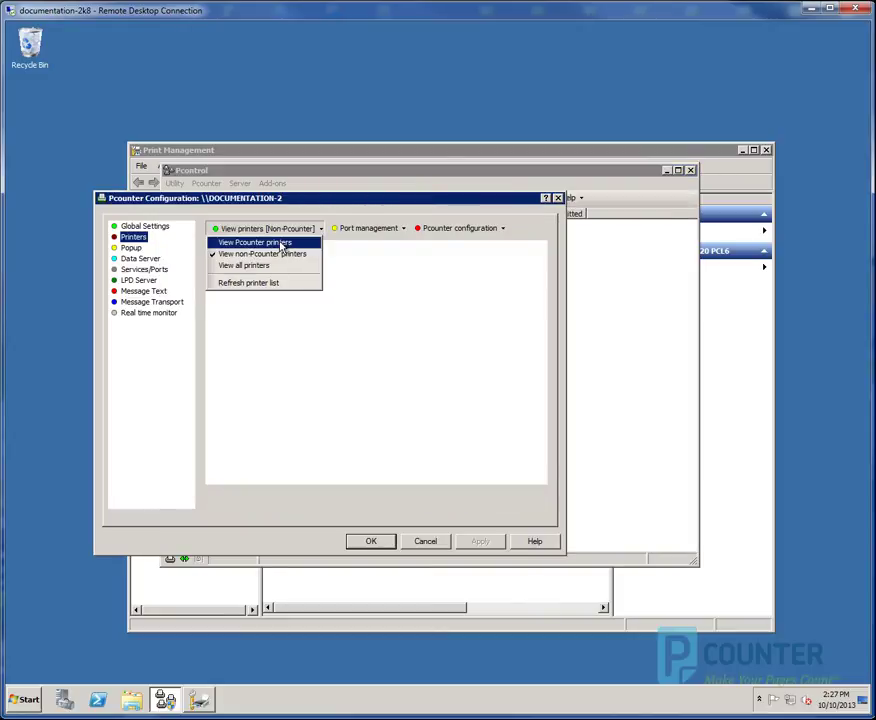
left_click(283, 242)
left_click(279, 261)
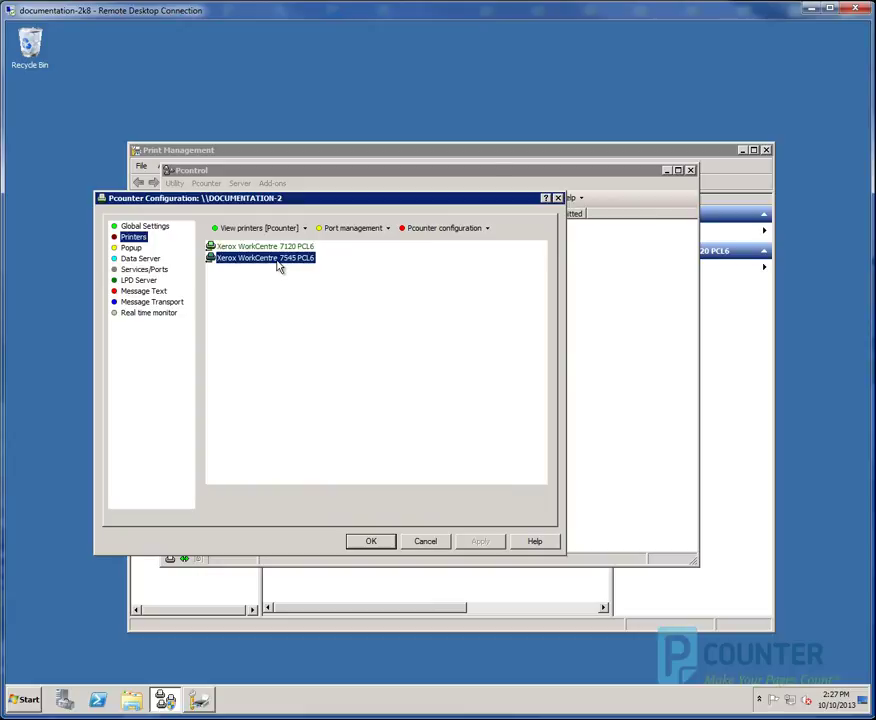
Check the Xerox WorkCentre 7120 PCL6 properties show port PCOUNT_192.168.2.35 and its share name.
left_click(334, 153)
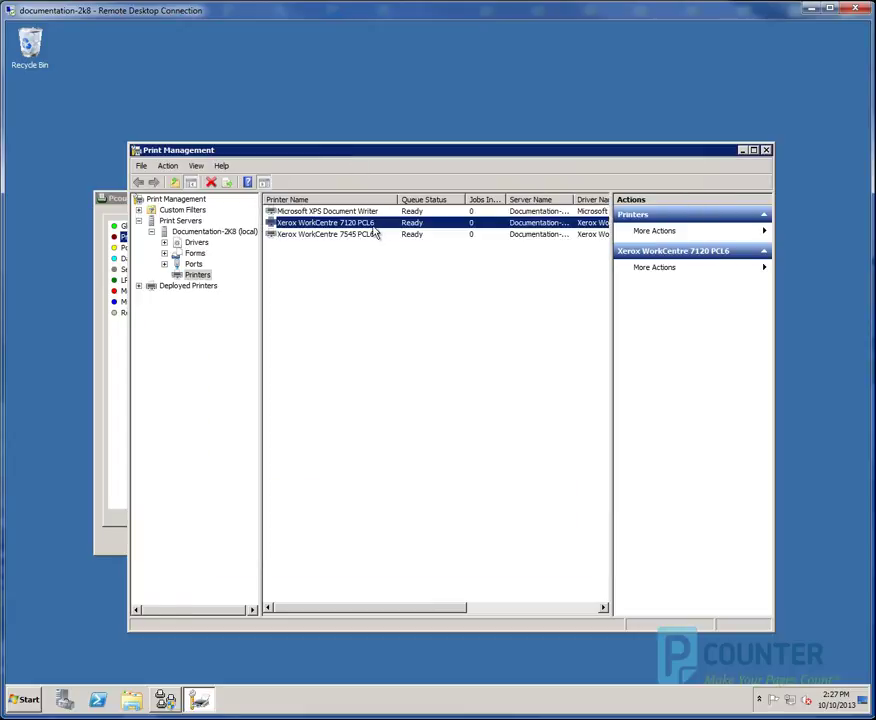
right_click(372, 222)
left_click(406, 348)
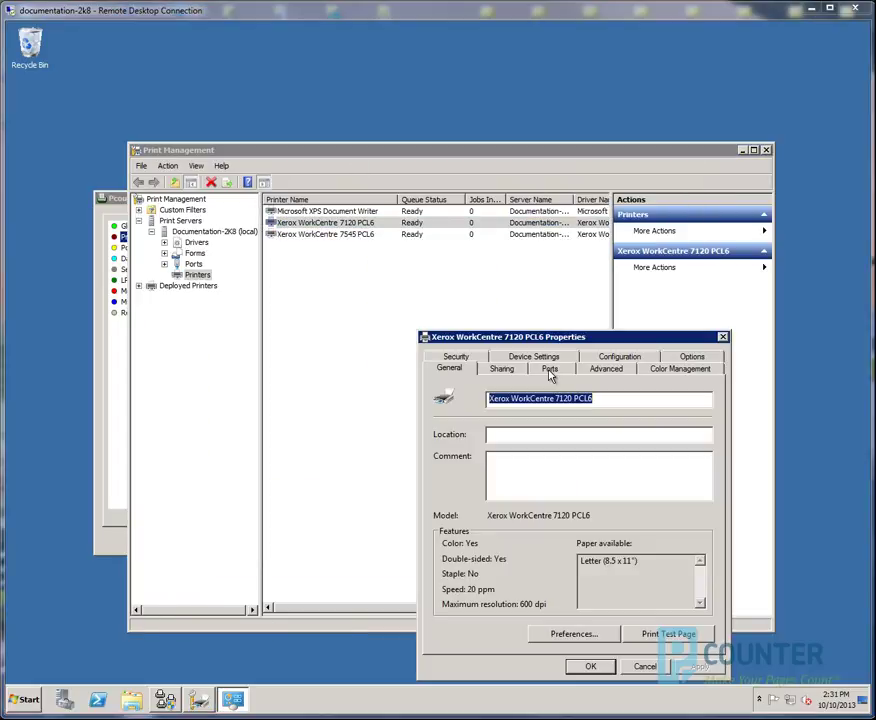
left_click(551, 369)
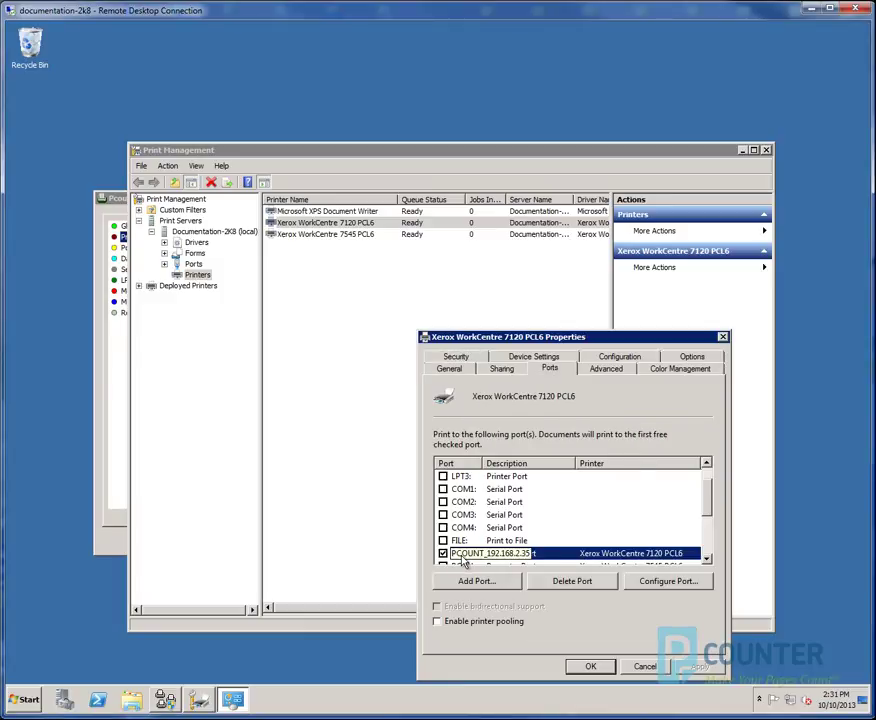
double_click(483, 463)
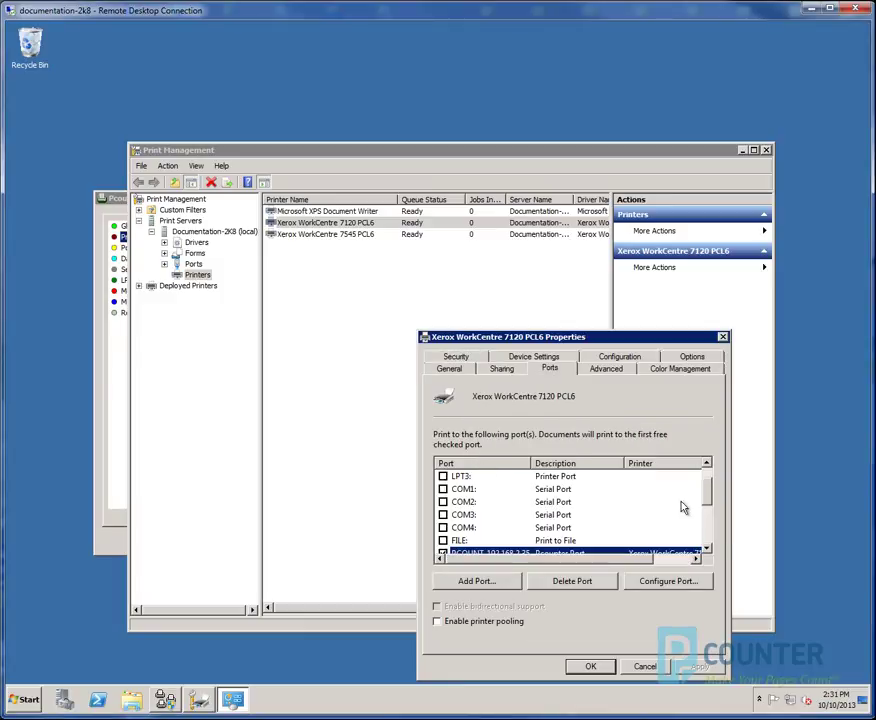
double_click(707, 548)
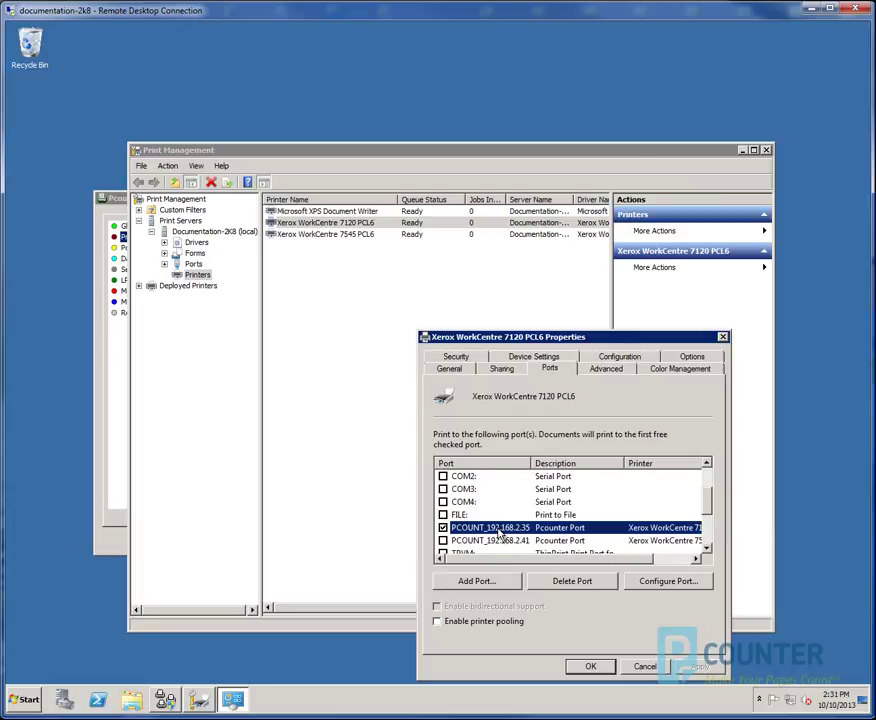
left_click(503, 369)
left_click_drag(628, 484, 503, 481)
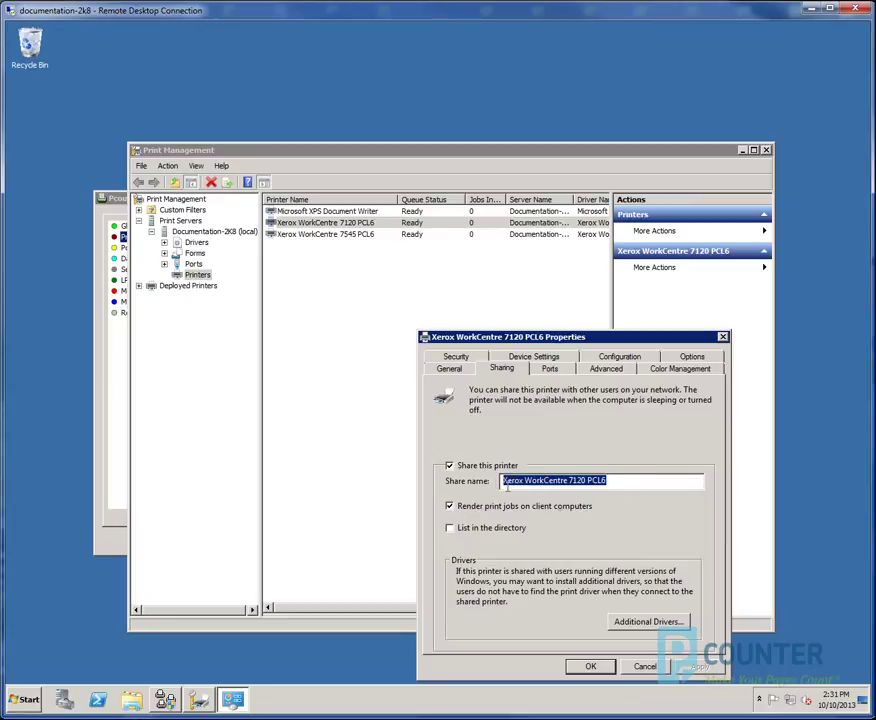
left_click(594, 667)
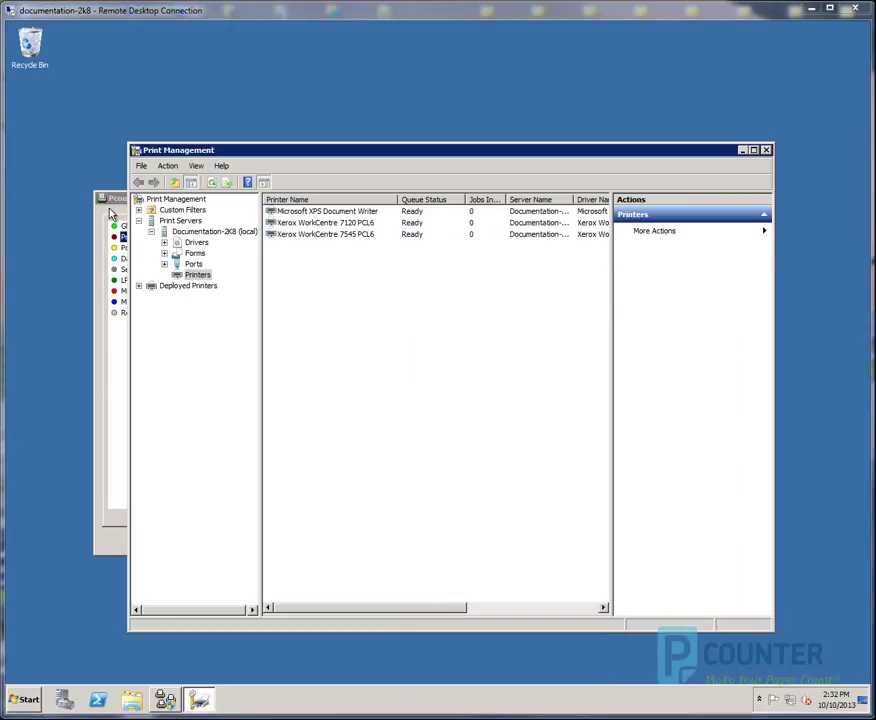
Set the Xerox WorkCentre 7120 PCL6's Pcounter accounting to Logging only.
left_click(110, 350)
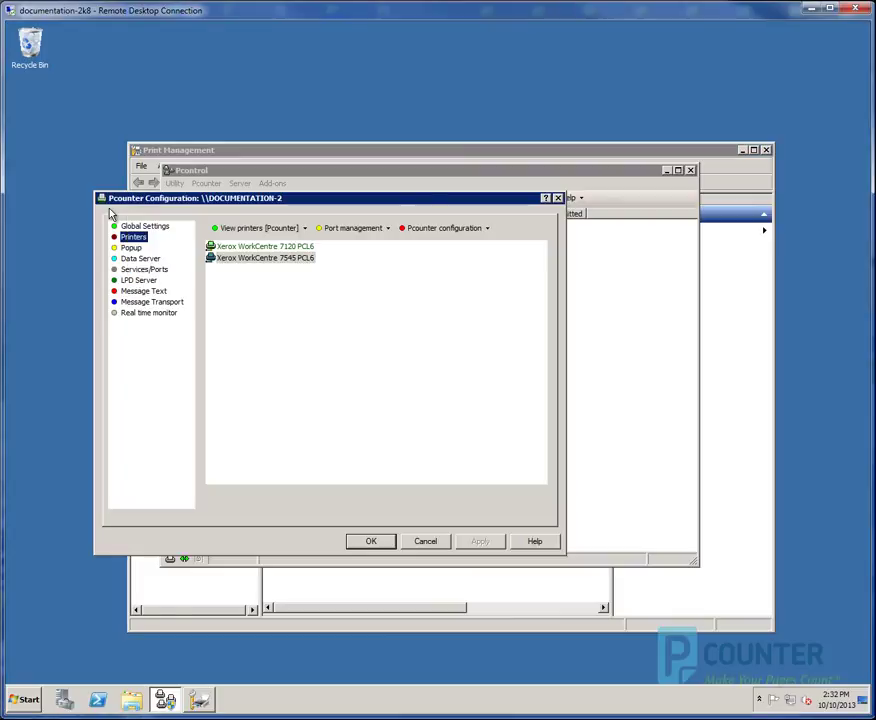
left_click(286, 250)
right_click(285, 249)
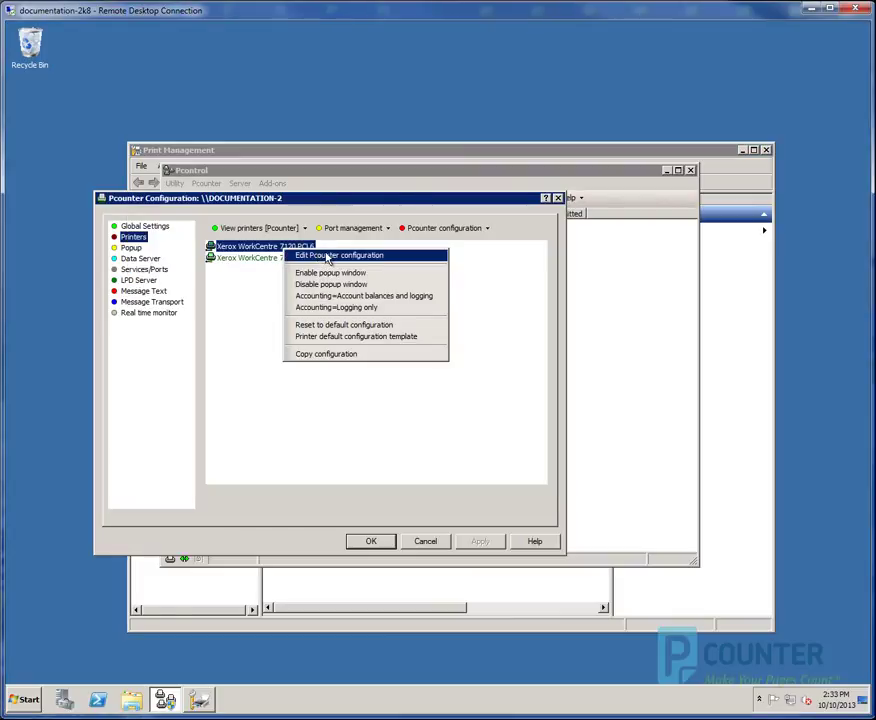
left_click(350, 256)
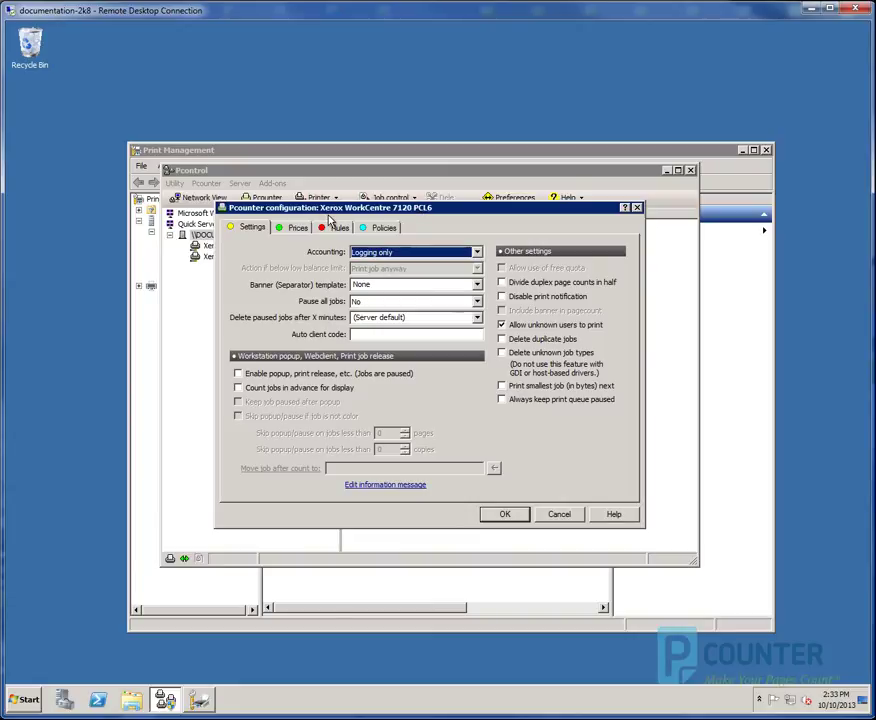
left_click(365, 252)
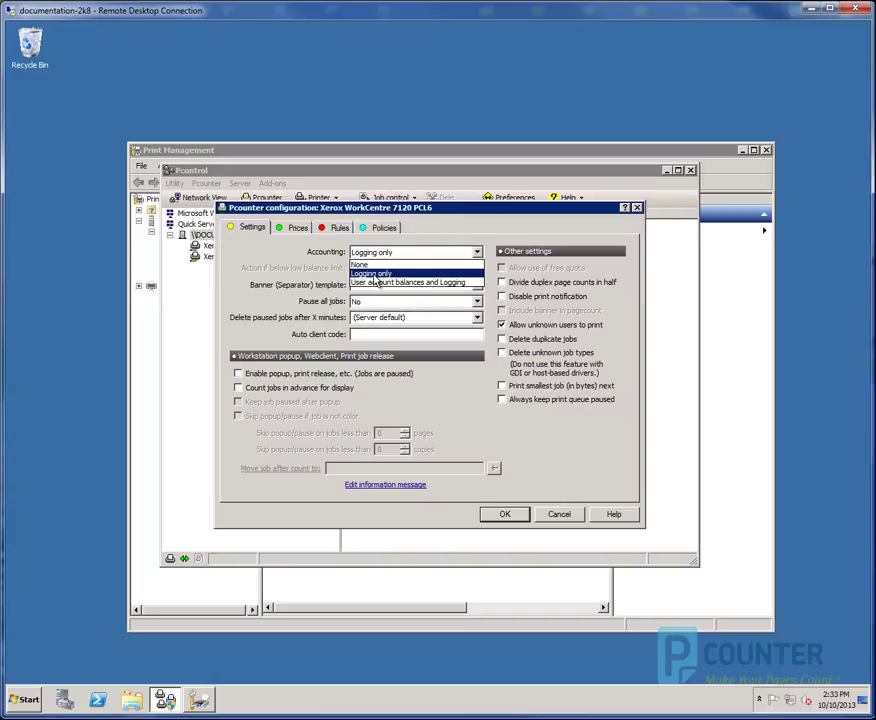
left_click(373, 275)
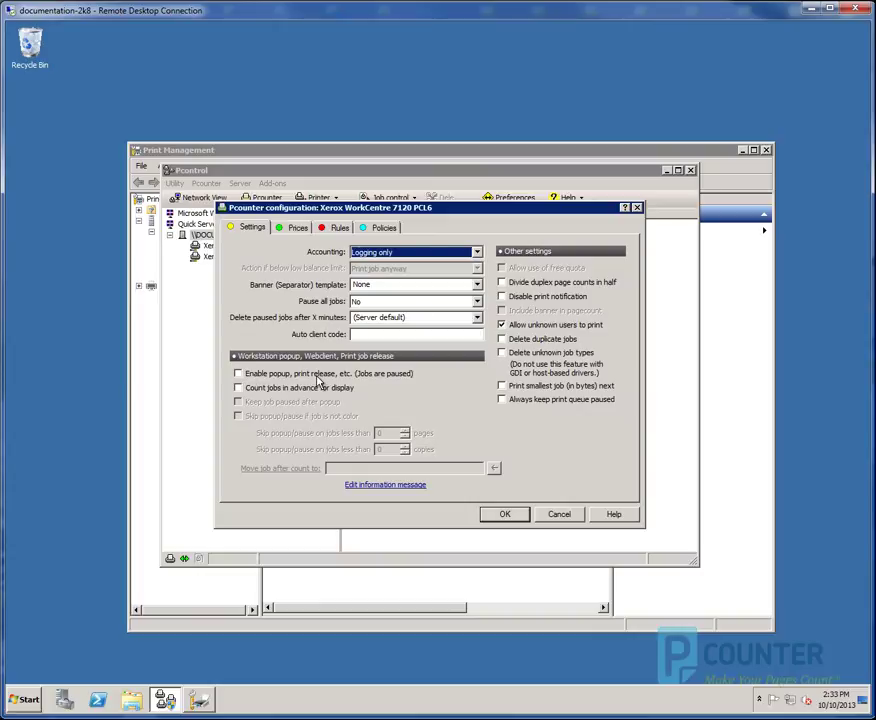
Review the price, rules and policies settings, save, and reopen the configuration to verify.
left_click(298, 228)
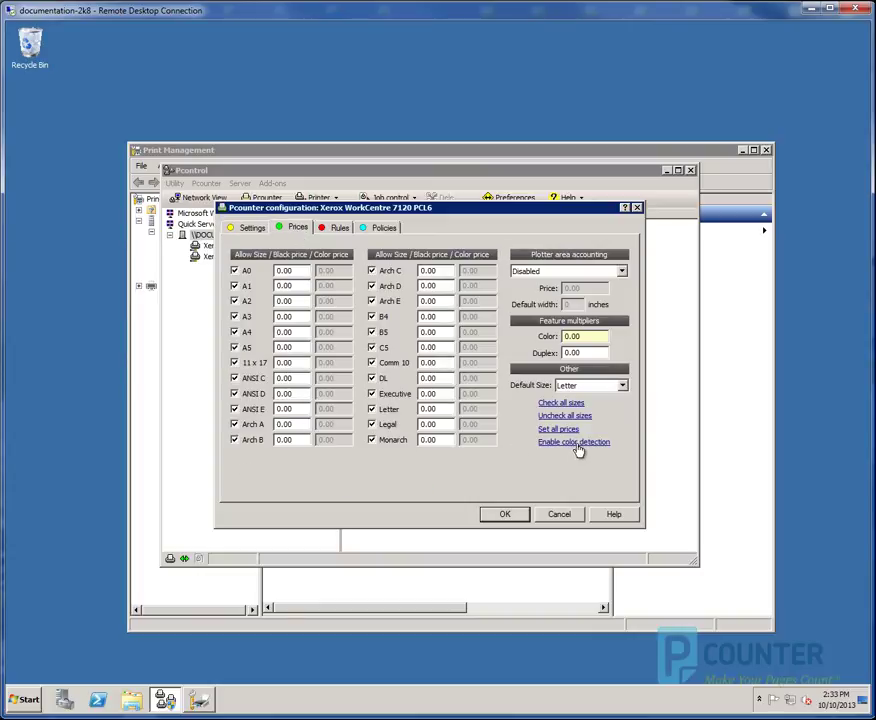
left_click(338, 227)
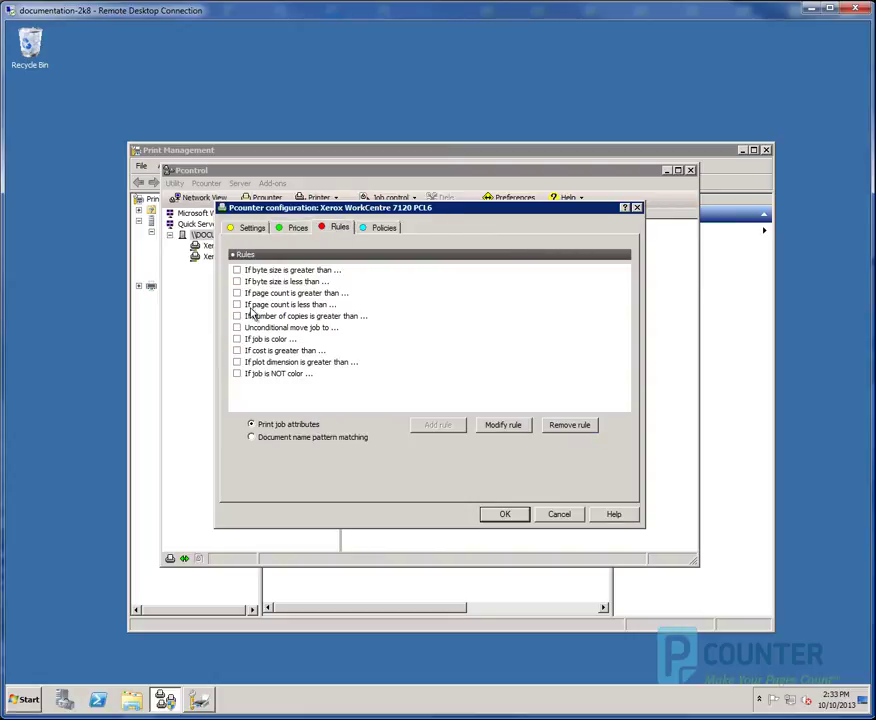
left_click(377, 228)
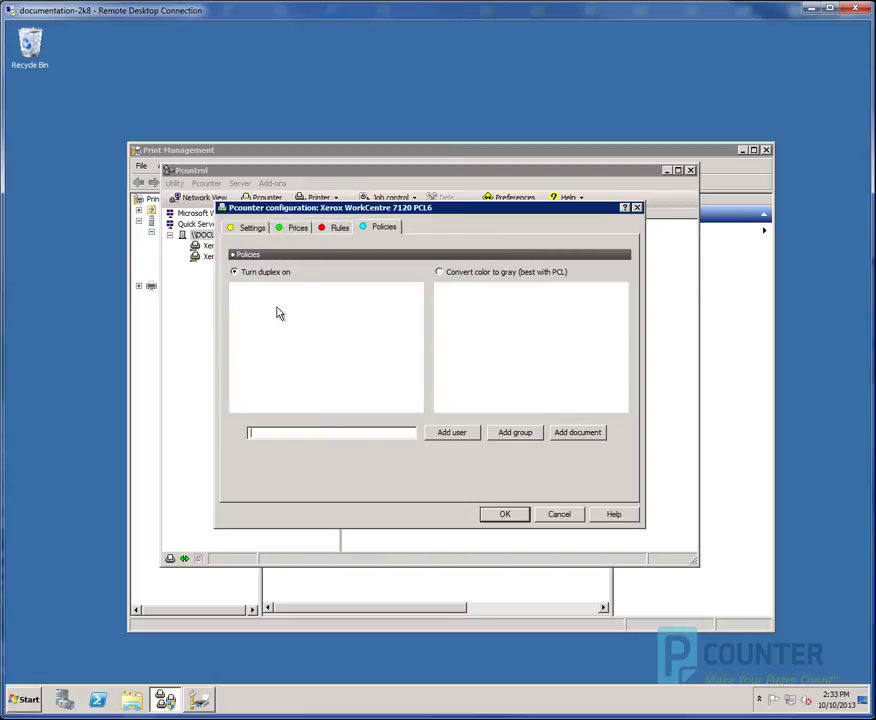
left_click(252, 228)
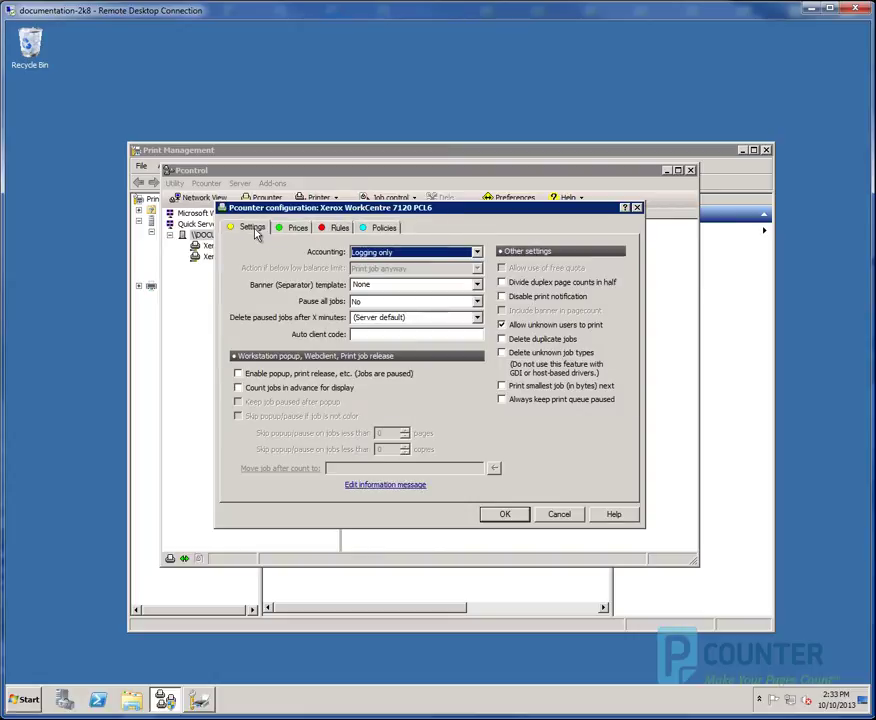
left_click(509, 516)
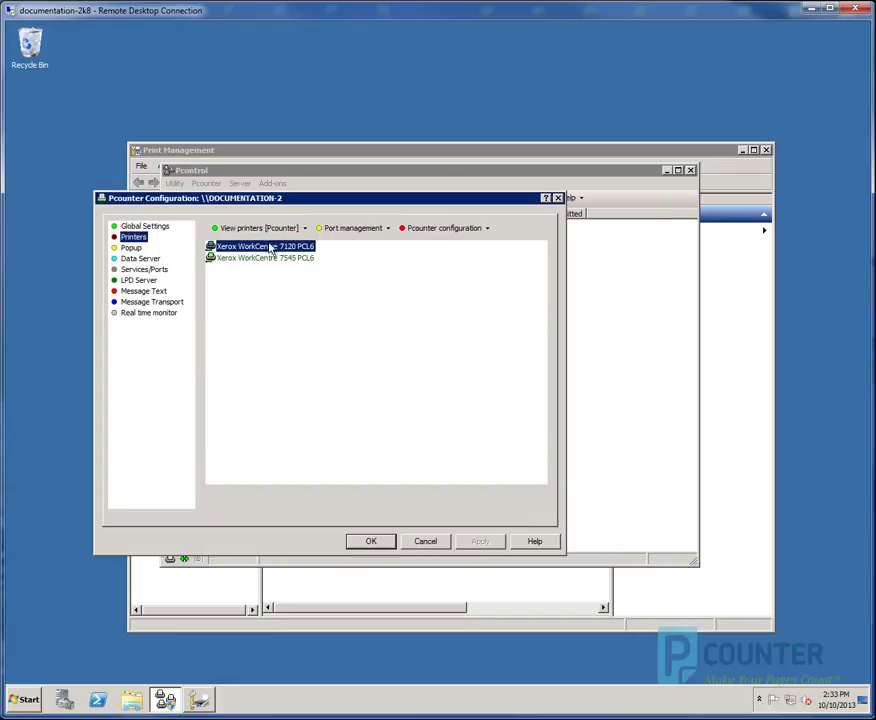
right_click(269, 251)
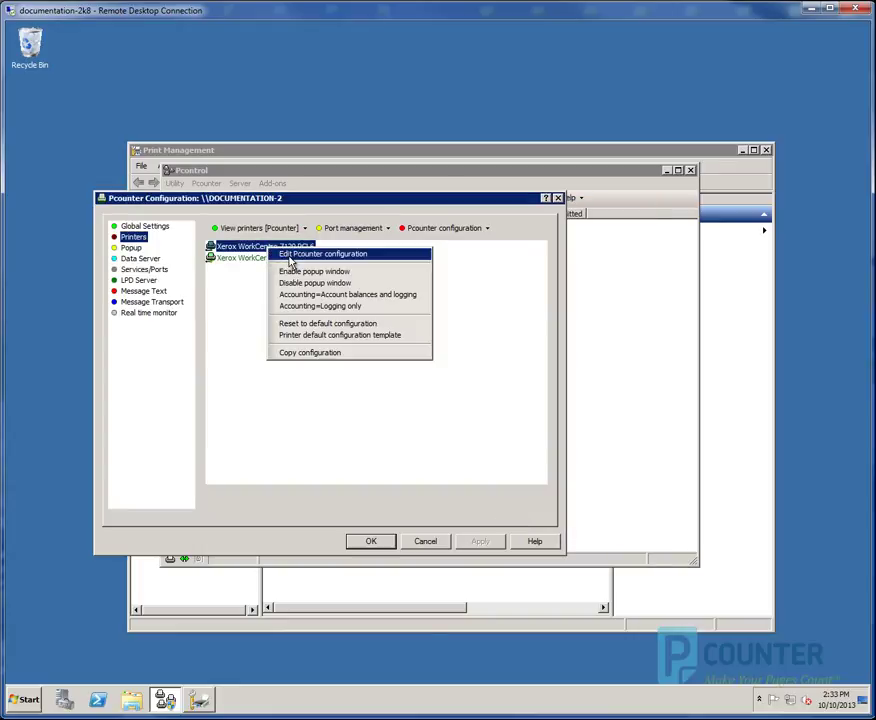
left_click(290, 255)
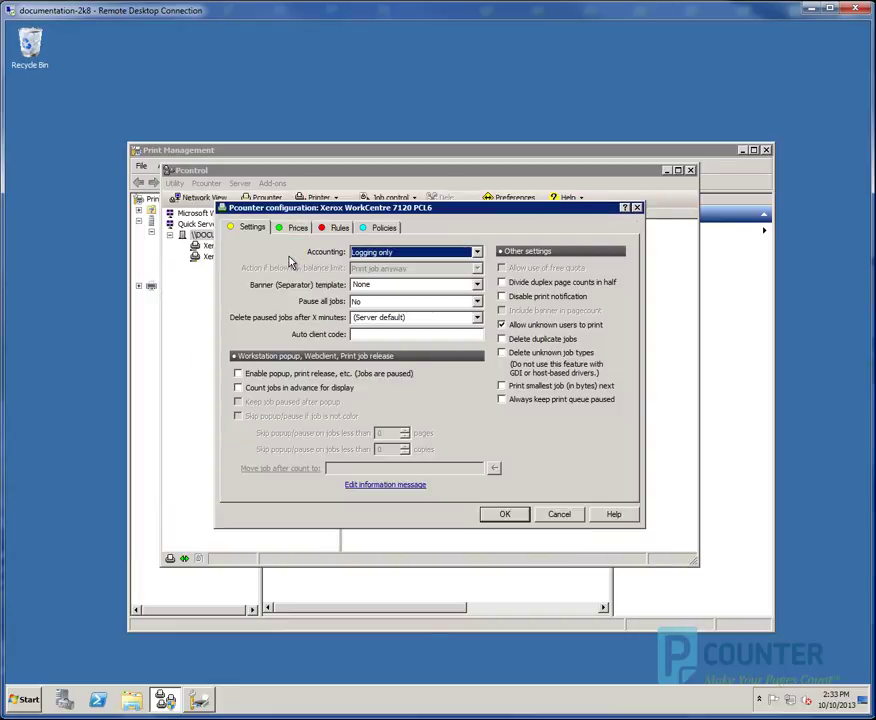
Keep Logging only, then print a test page on the WorkCentre 7120 and confirm its Pcounter Port.
left_click(505, 514)
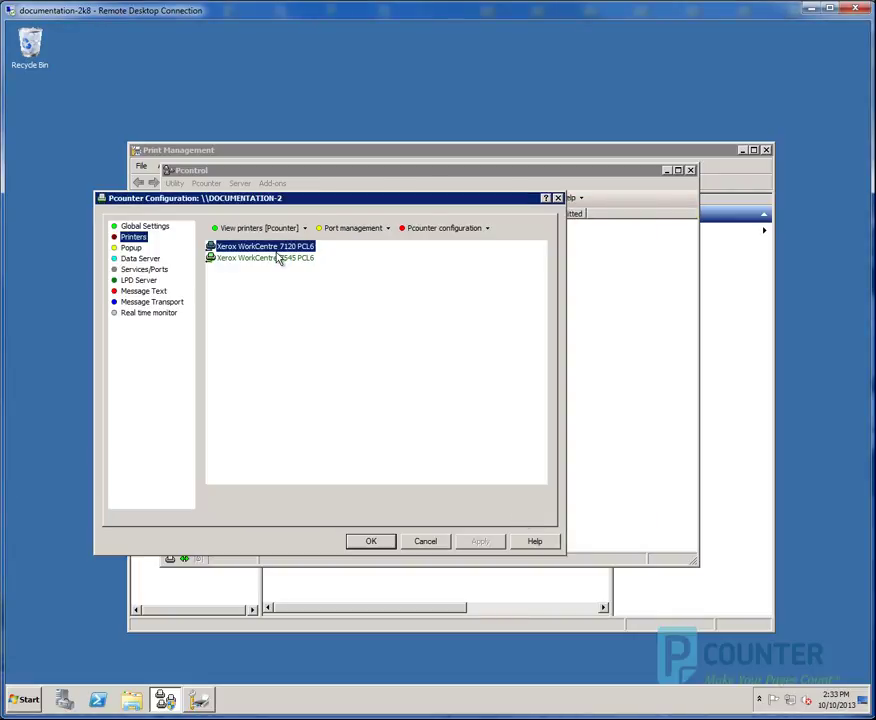
left_click(379, 541)
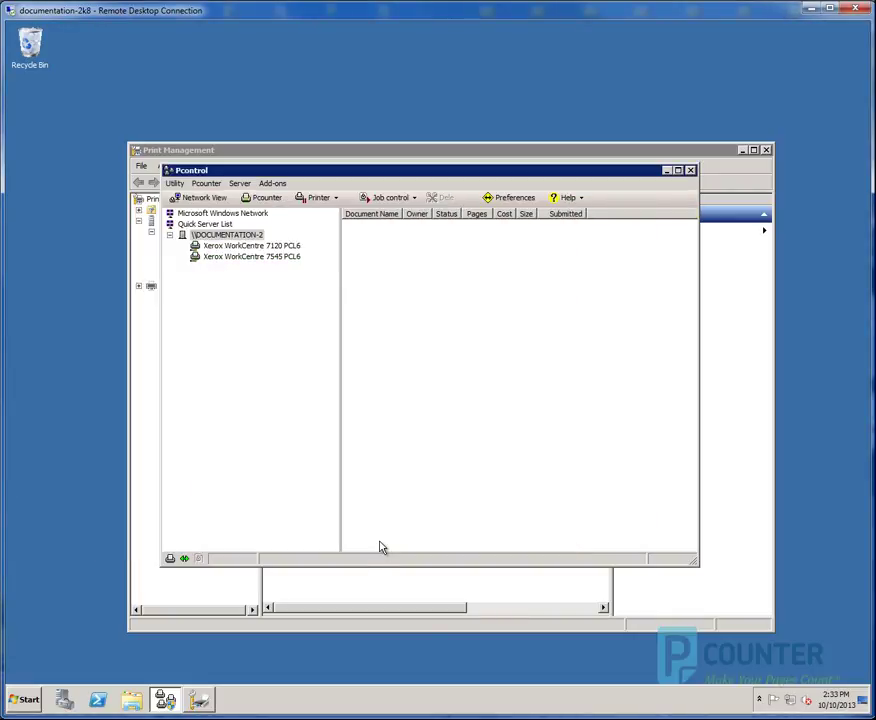
left_click(266, 250)
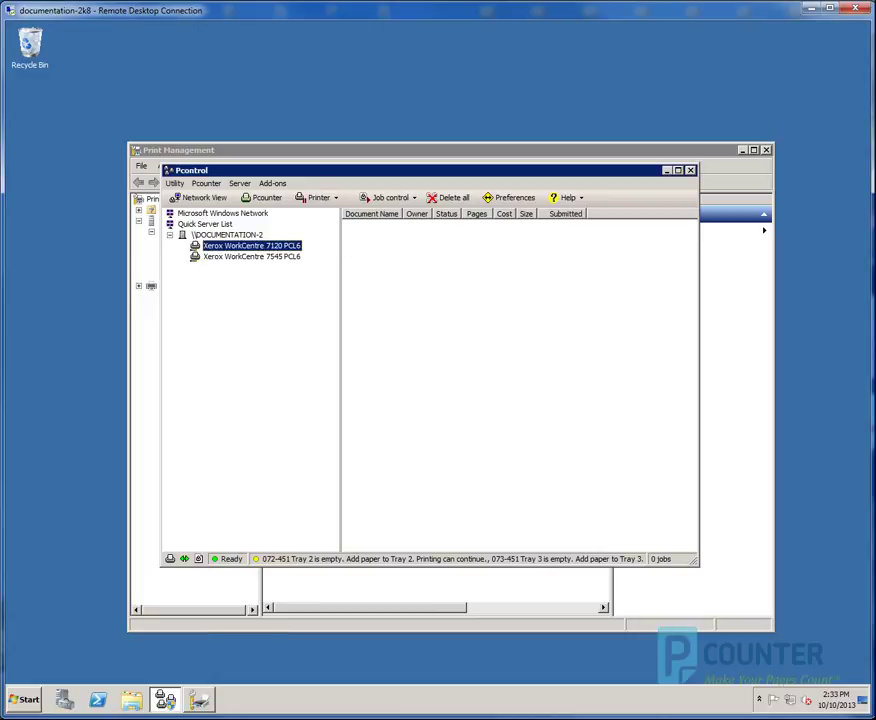
double_click(278, 251)
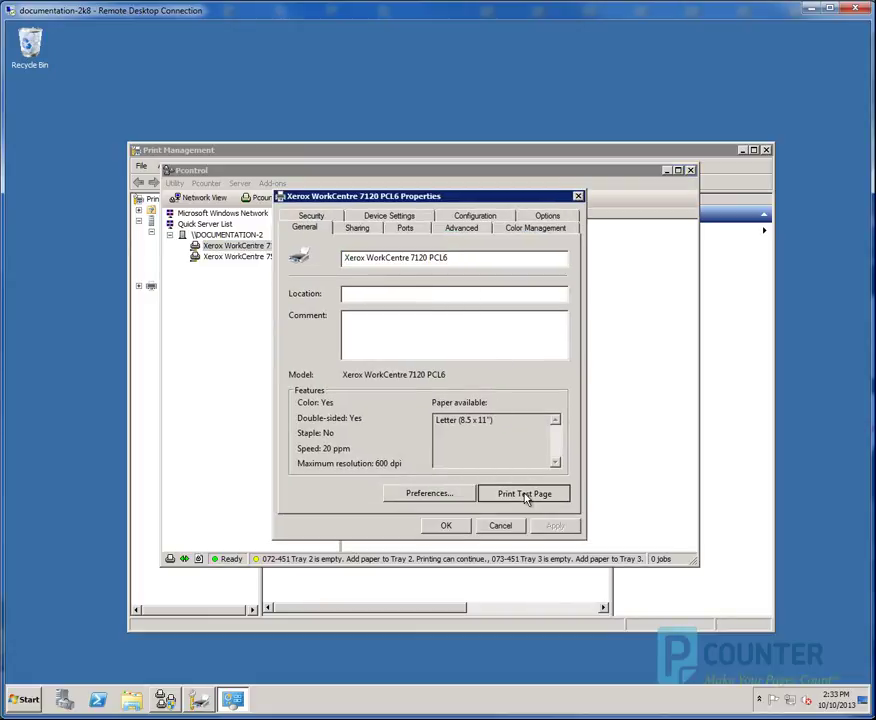
left_click(527, 496)
left_click(533, 391)
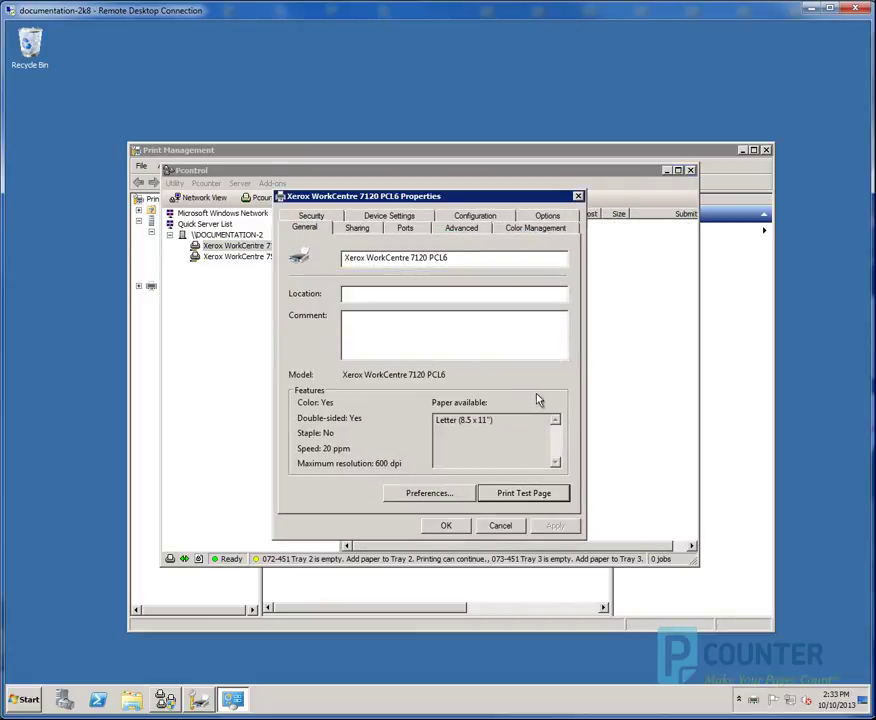
left_click(406, 230)
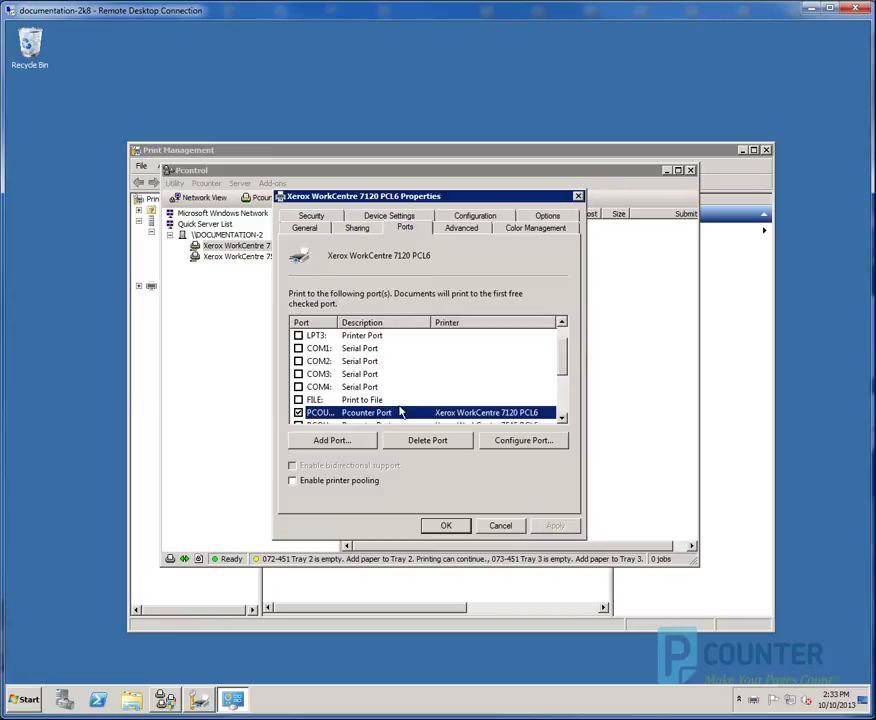
left_click(462, 527)
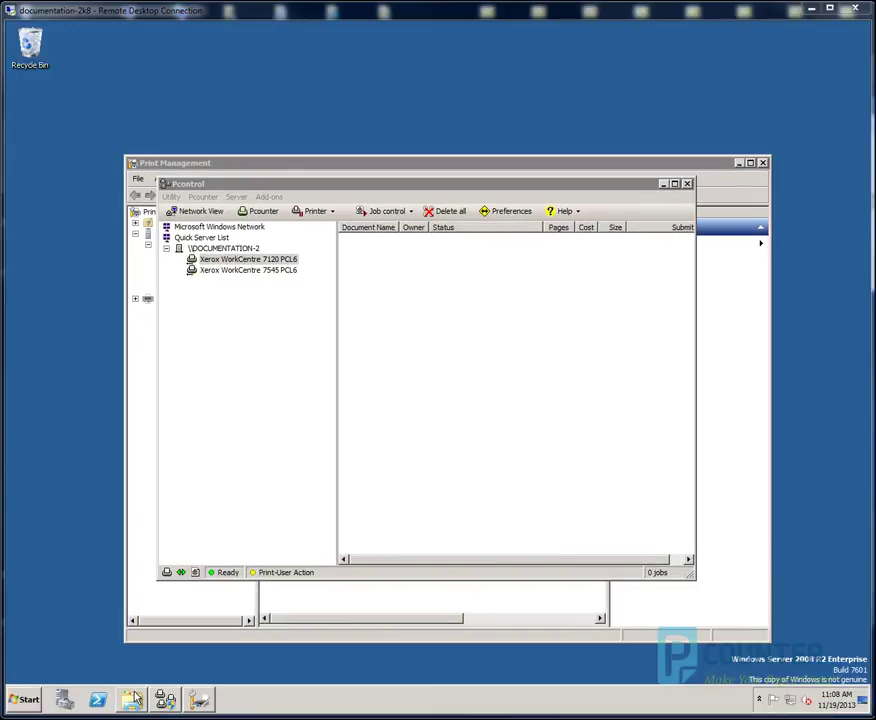
Confirm the PCOUNTER log file is present in C:\pcounter\data.
left_click(132, 699)
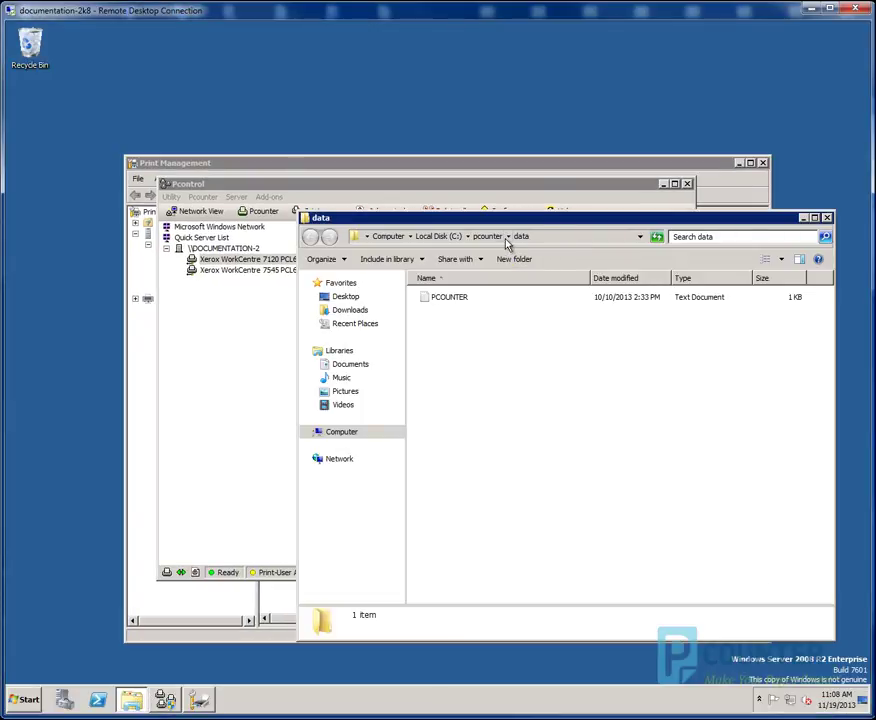
left_click(540, 238)
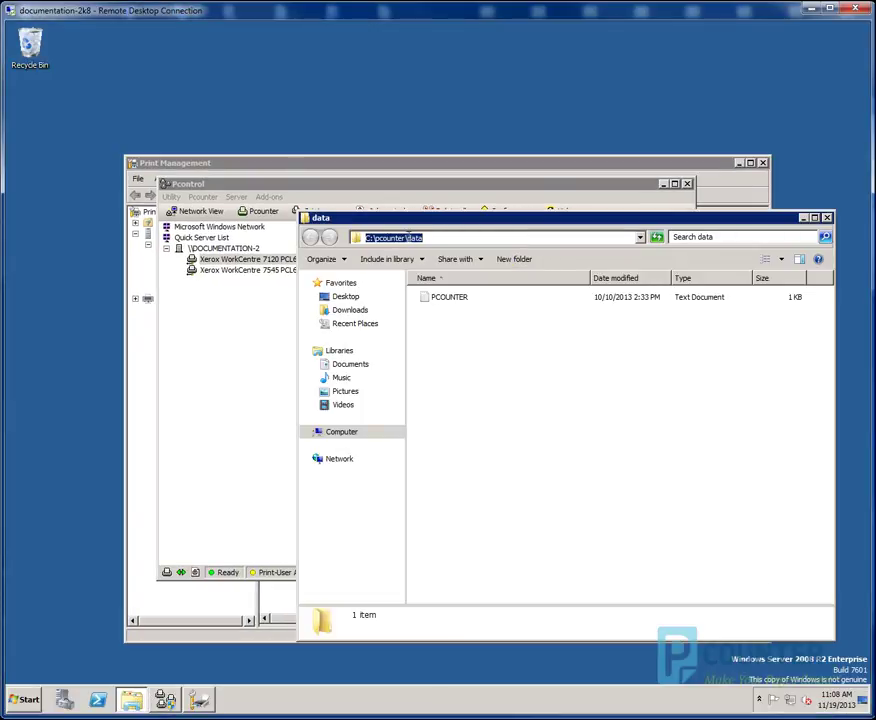
left_click(465, 312)
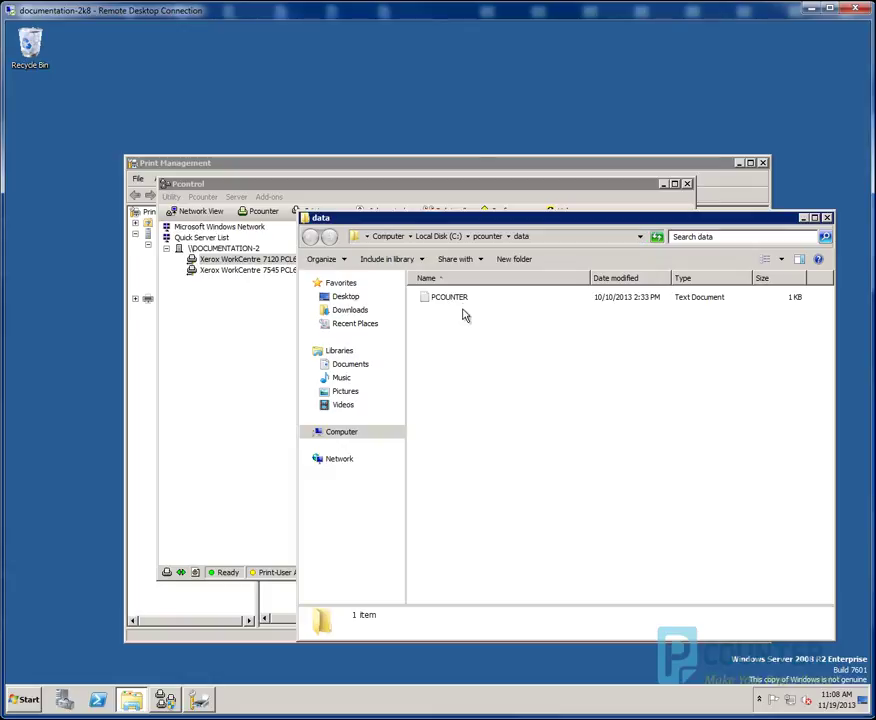
left_click(458, 300)
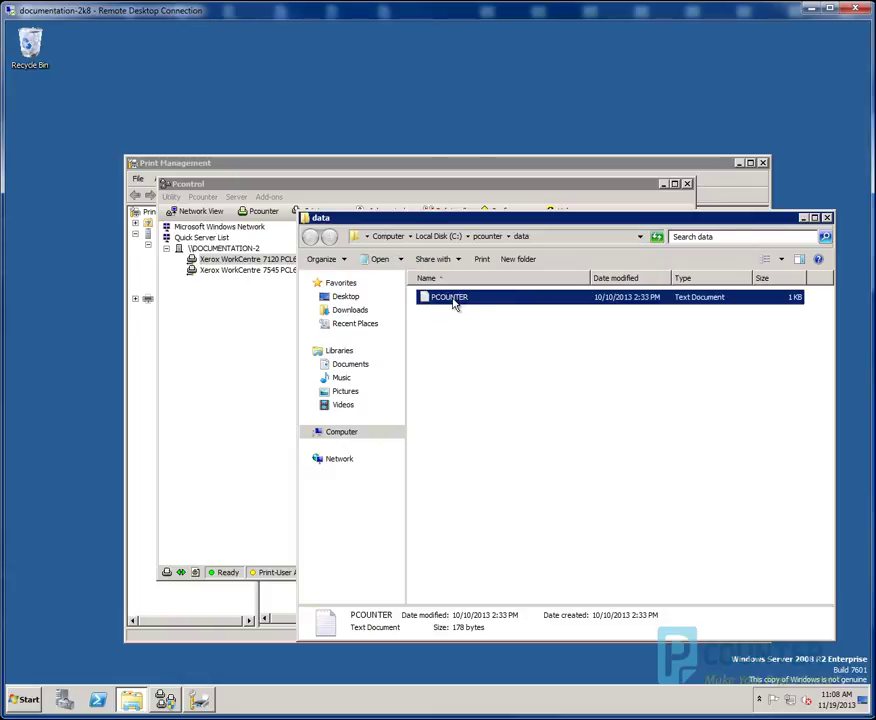
Expand the Pcounter for Windows group under Start > All Programs.
left_click(24, 698)
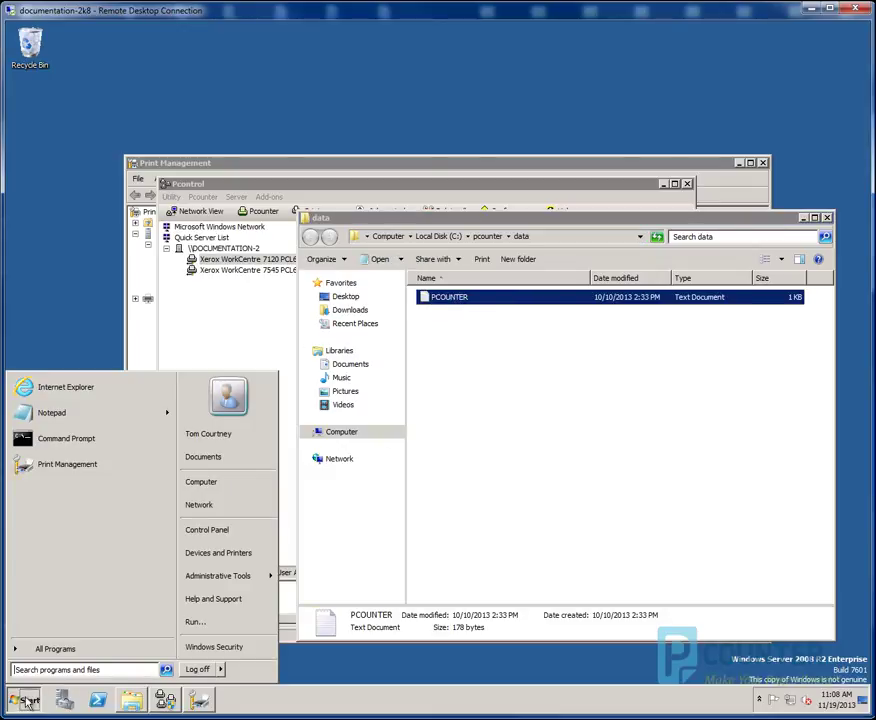
left_click(72, 652)
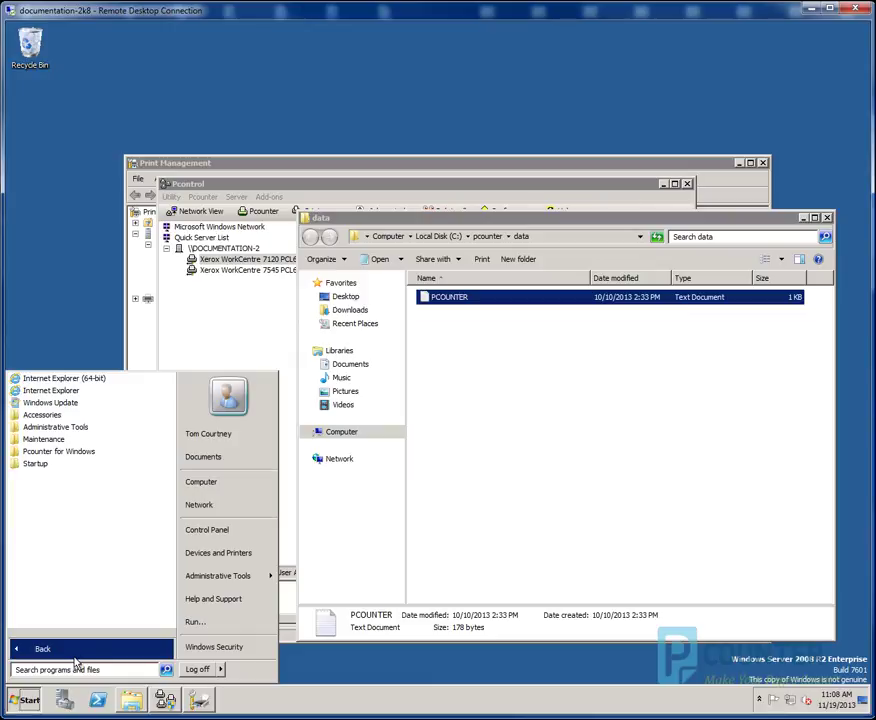
left_click(62, 451)
Open PCOUNTER.LOG via Utility > Open log file, showing one Test Page job on the WorkCentre 7120 PCL6.
left_click(80, 488)
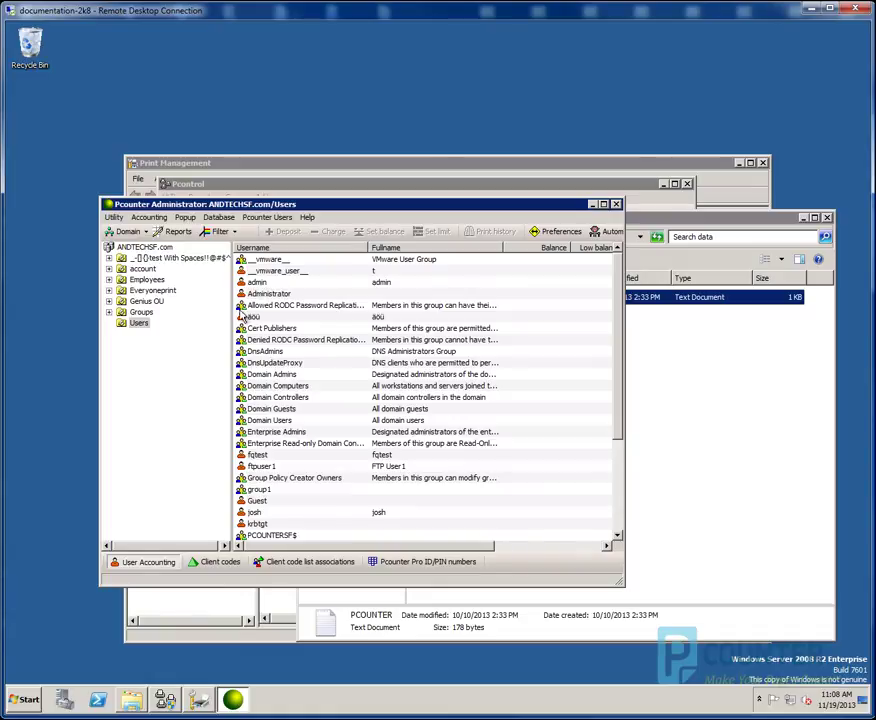
left_click(110, 219)
left_click(135, 279)
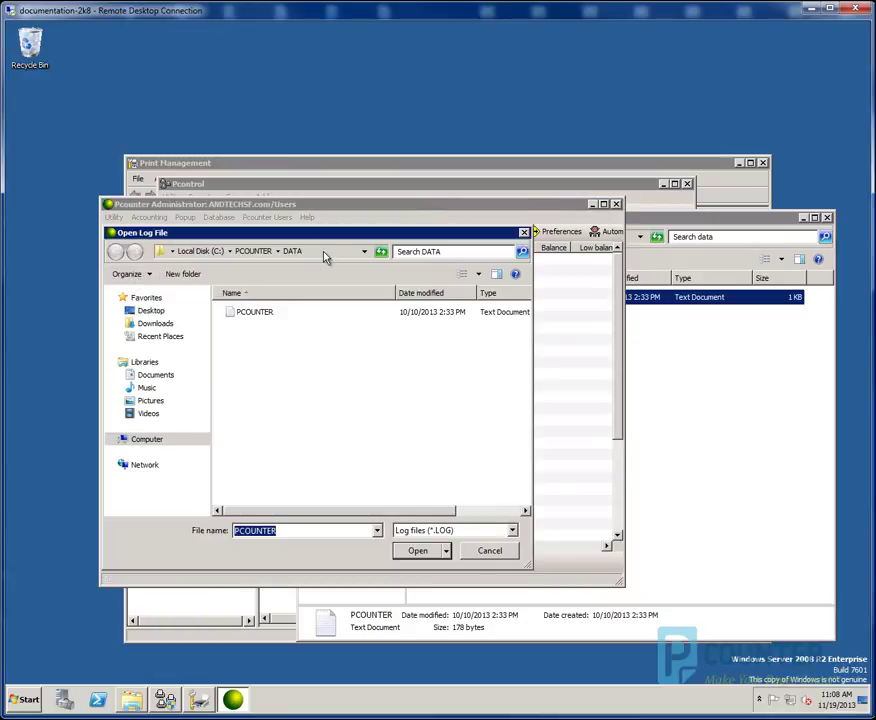
left_click(325, 257)
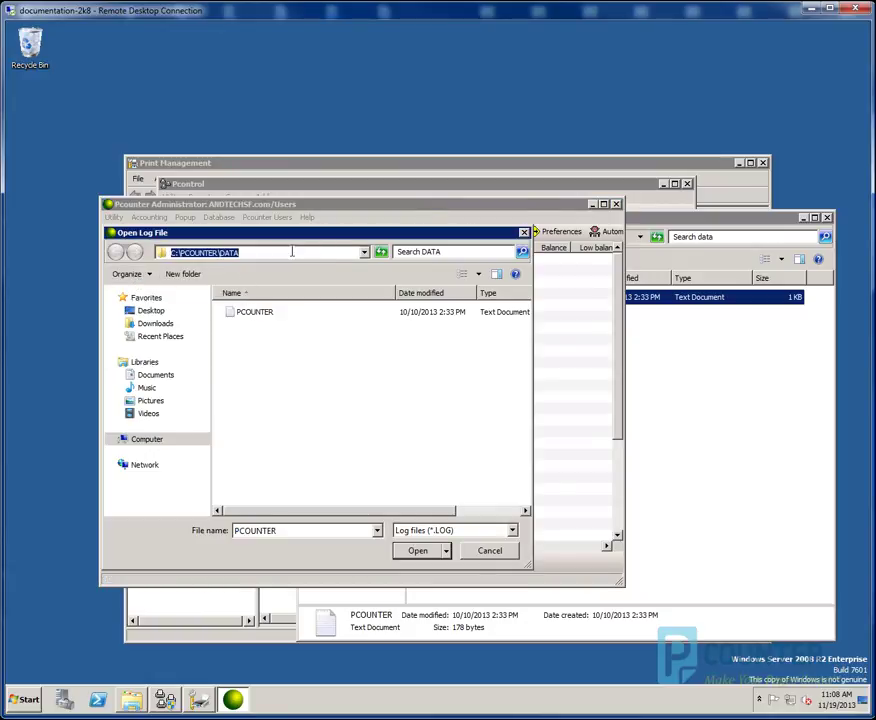
left_click(250, 312)
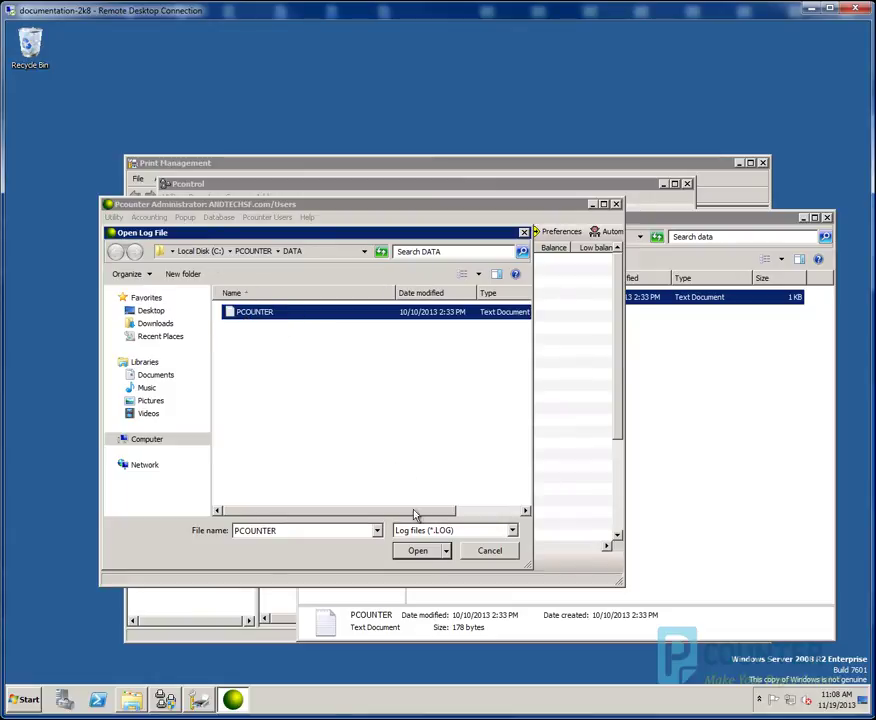
left_click(418, 551)
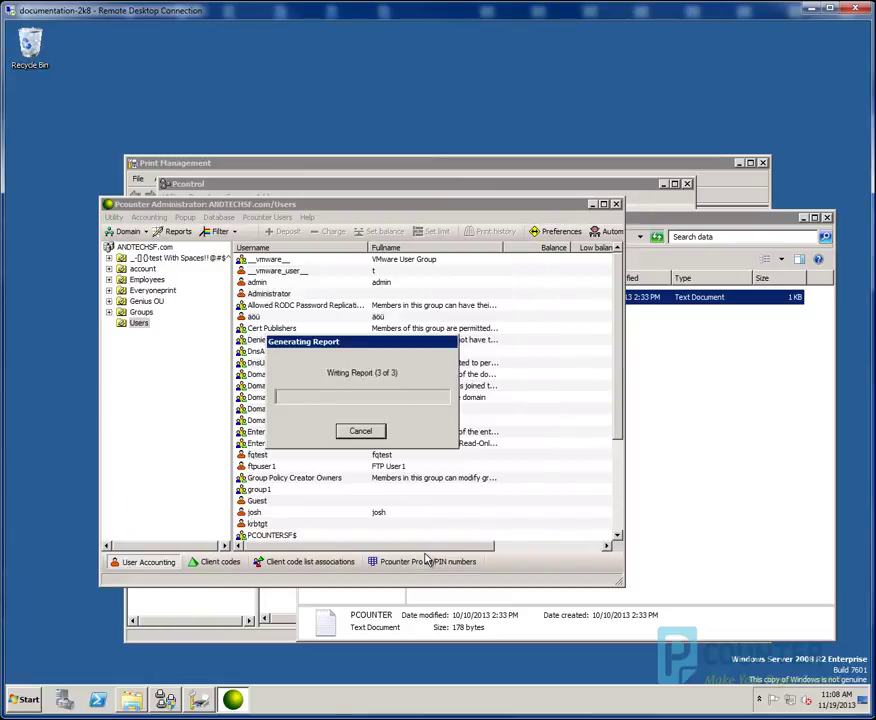
left_click(92, 251)
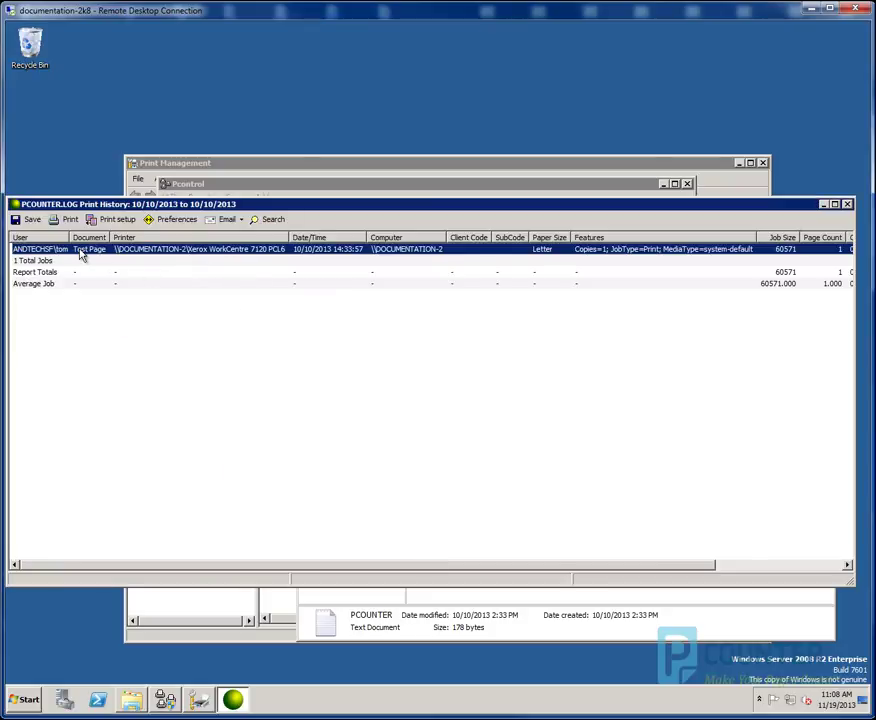